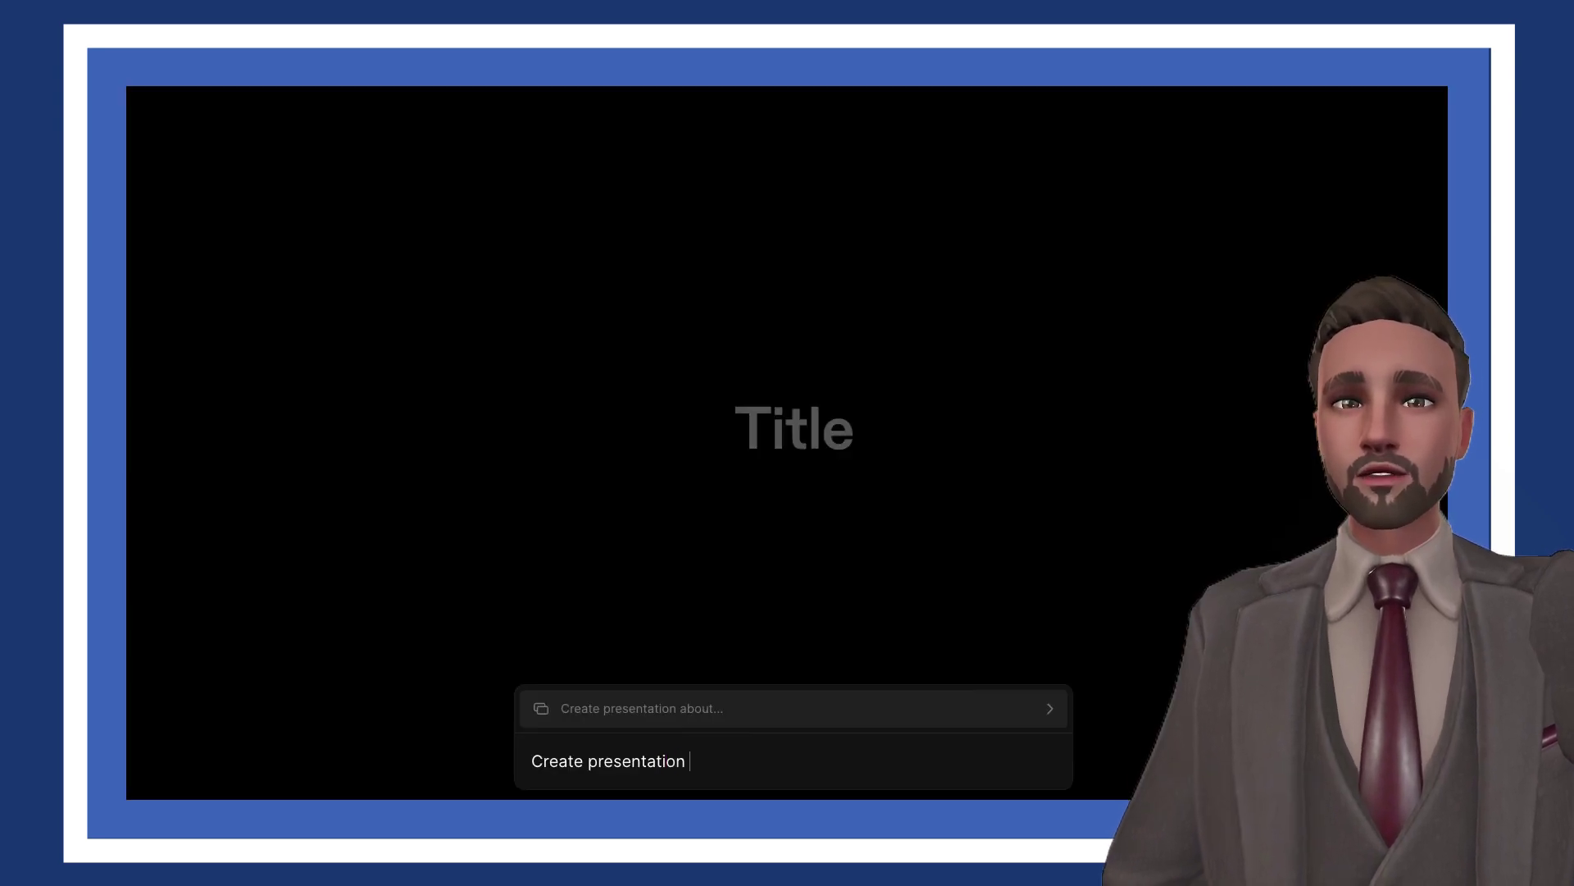
Ask Tome's AI to create a presentation on the Mayans and generate its outline.
{"action": "type", "text": "on the M"}
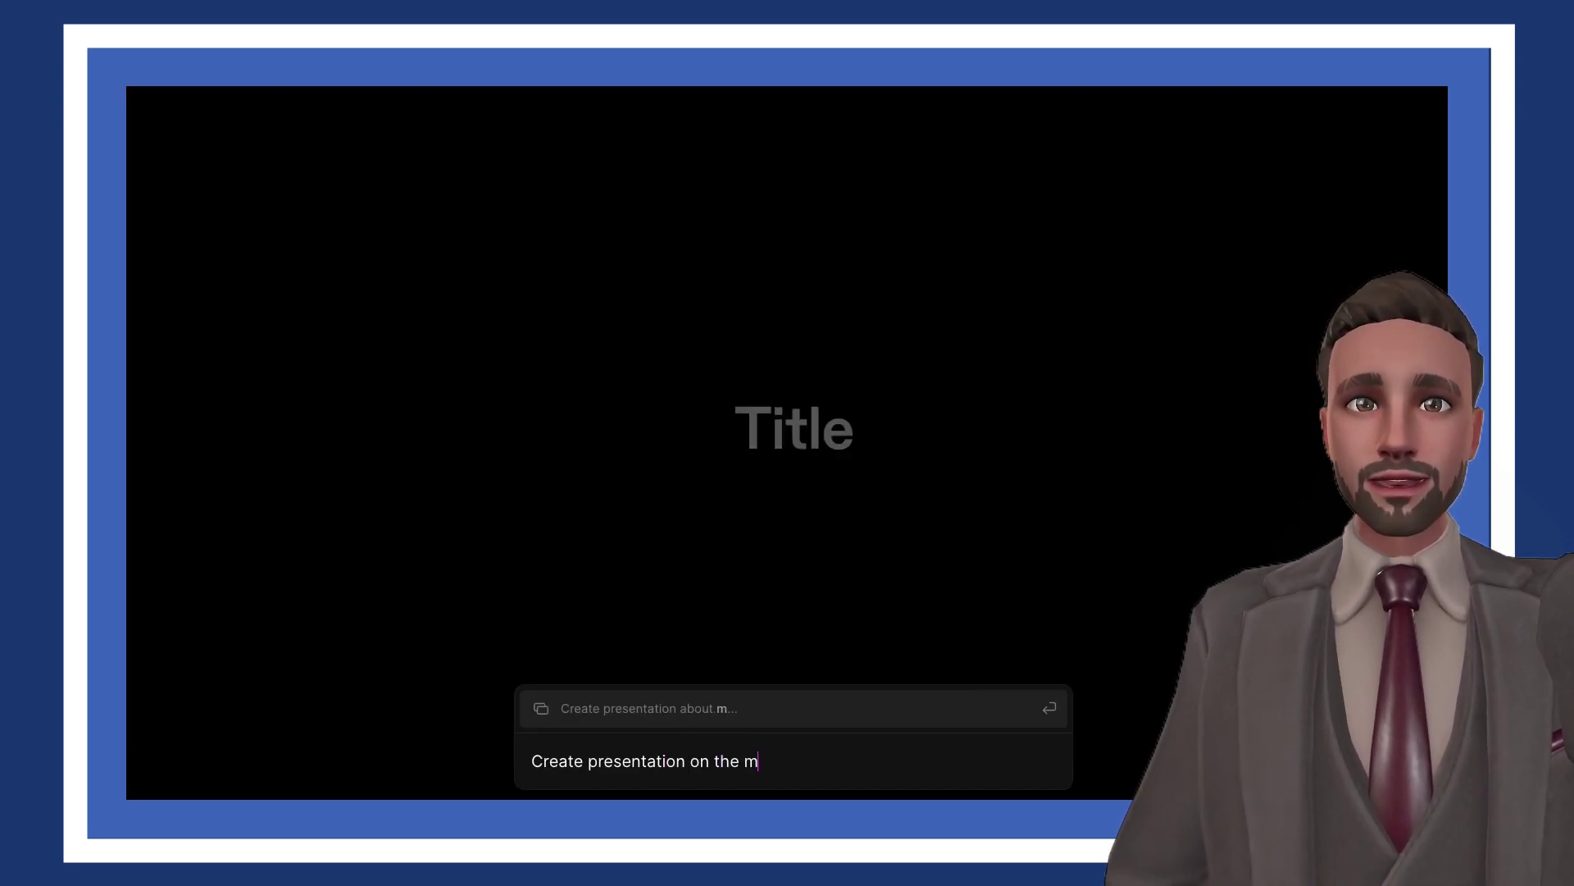
{"action": "type", "text": "ayans"}
{"action": "key", "text": "Return"}
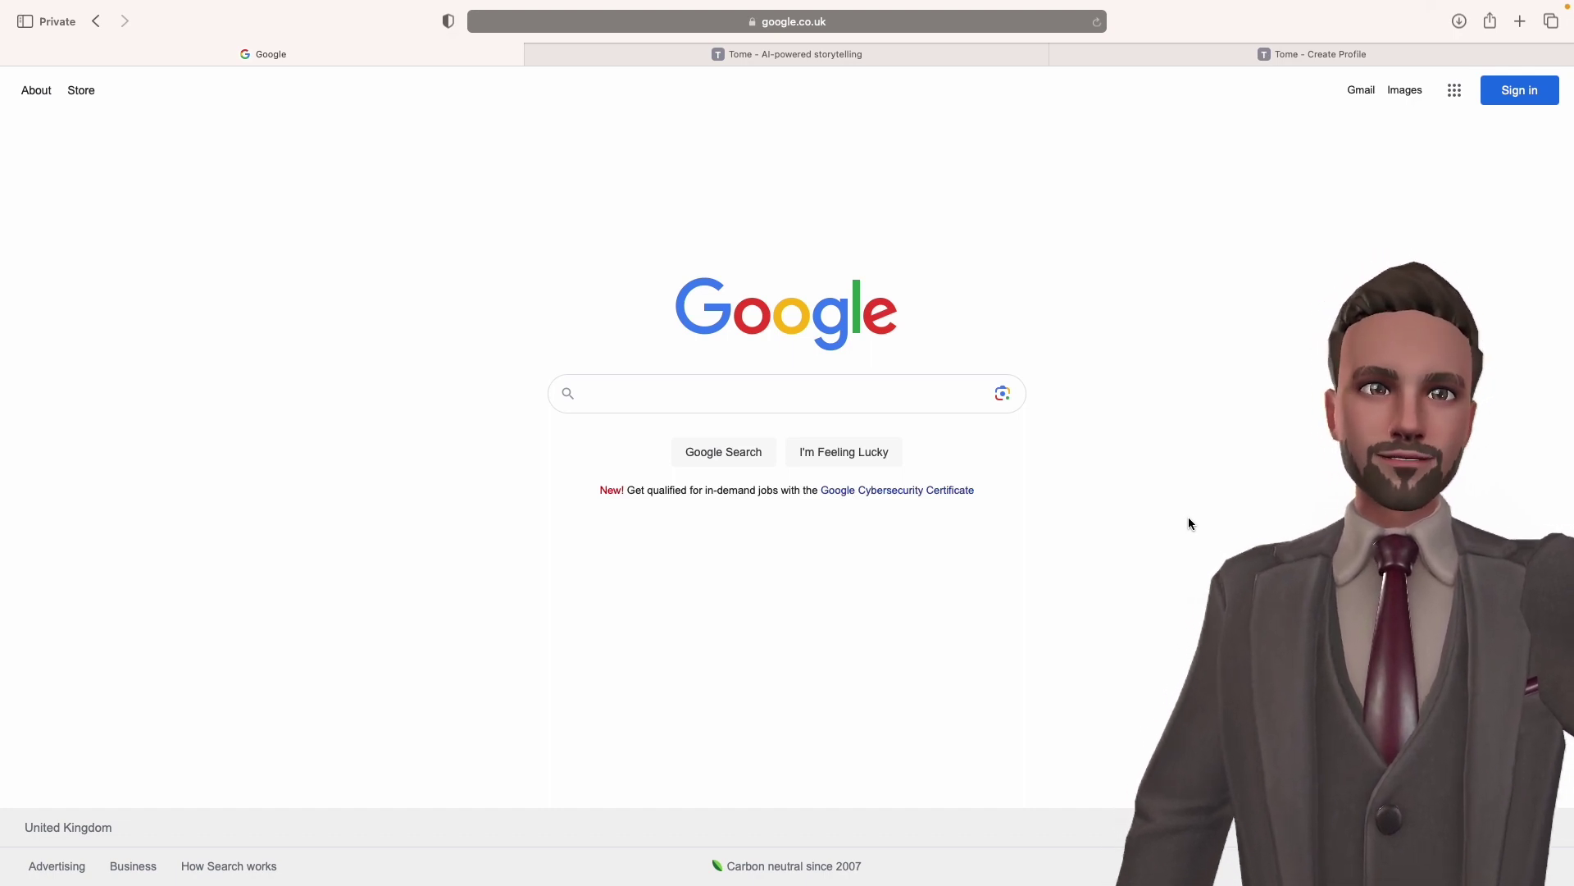
Search Google for 'tome' and allow the location permission request.
{"action": "left_click", "coordinate": [883, 399]}
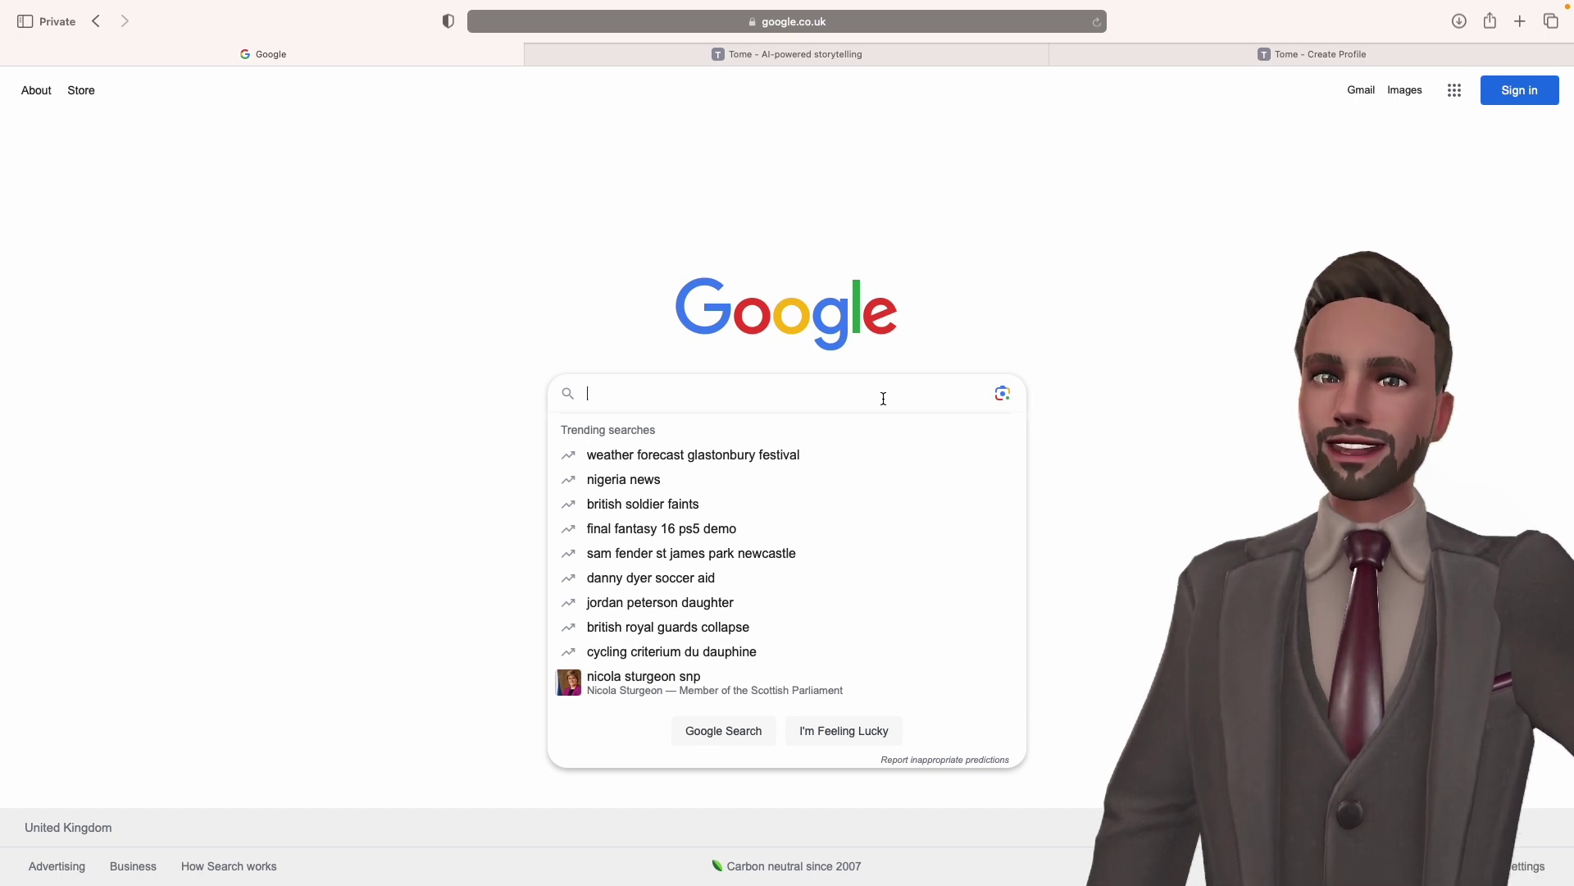
{"action": "type", "text": "tome"}
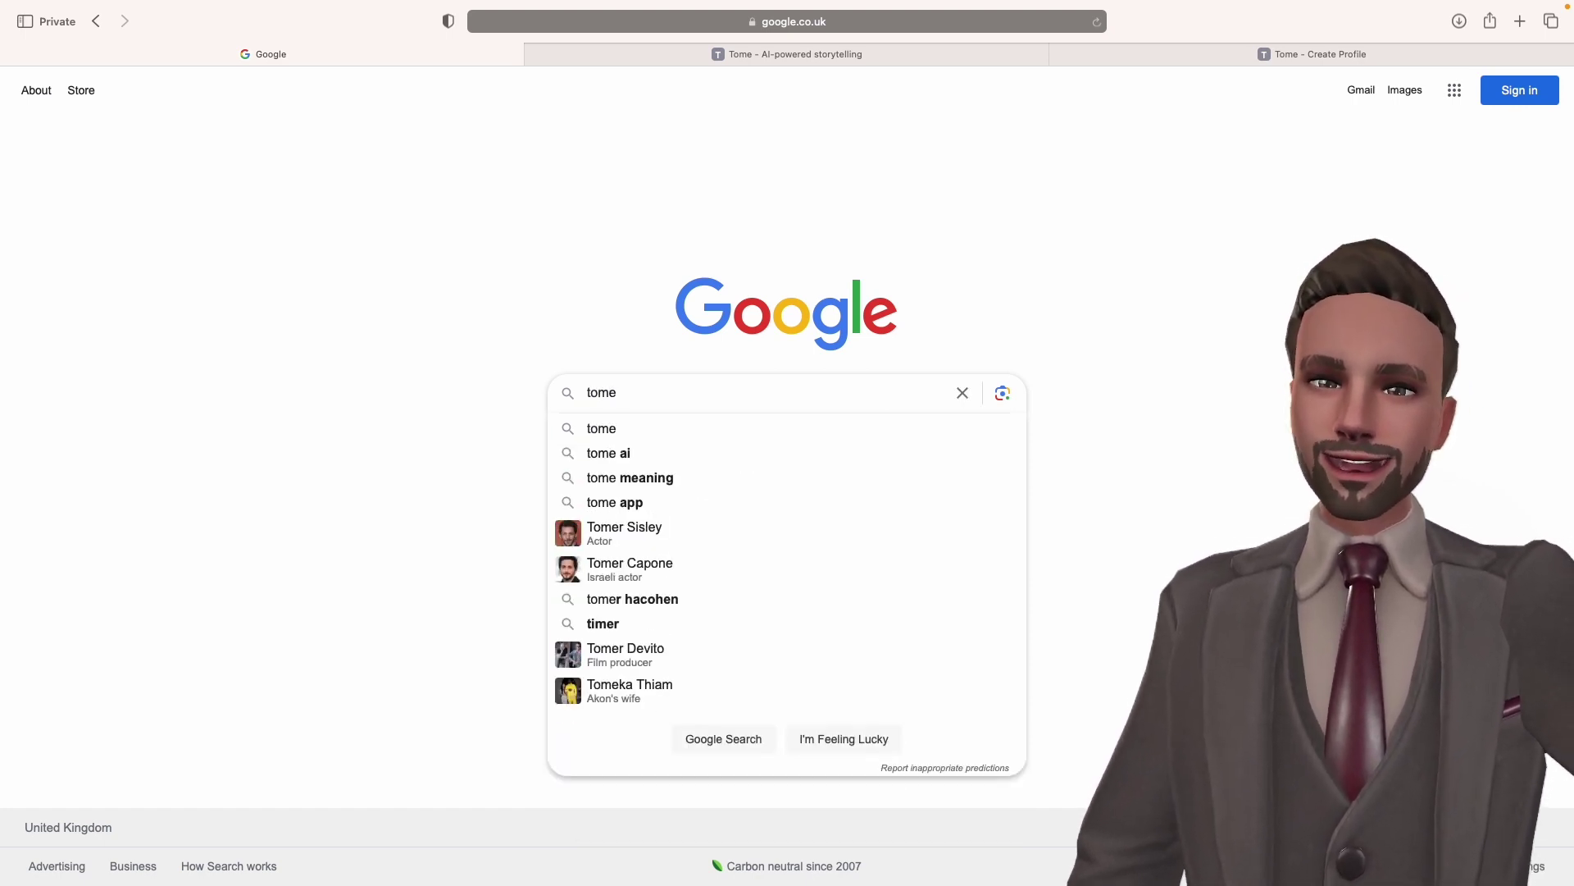
{"action": "key", "text": "Return"}
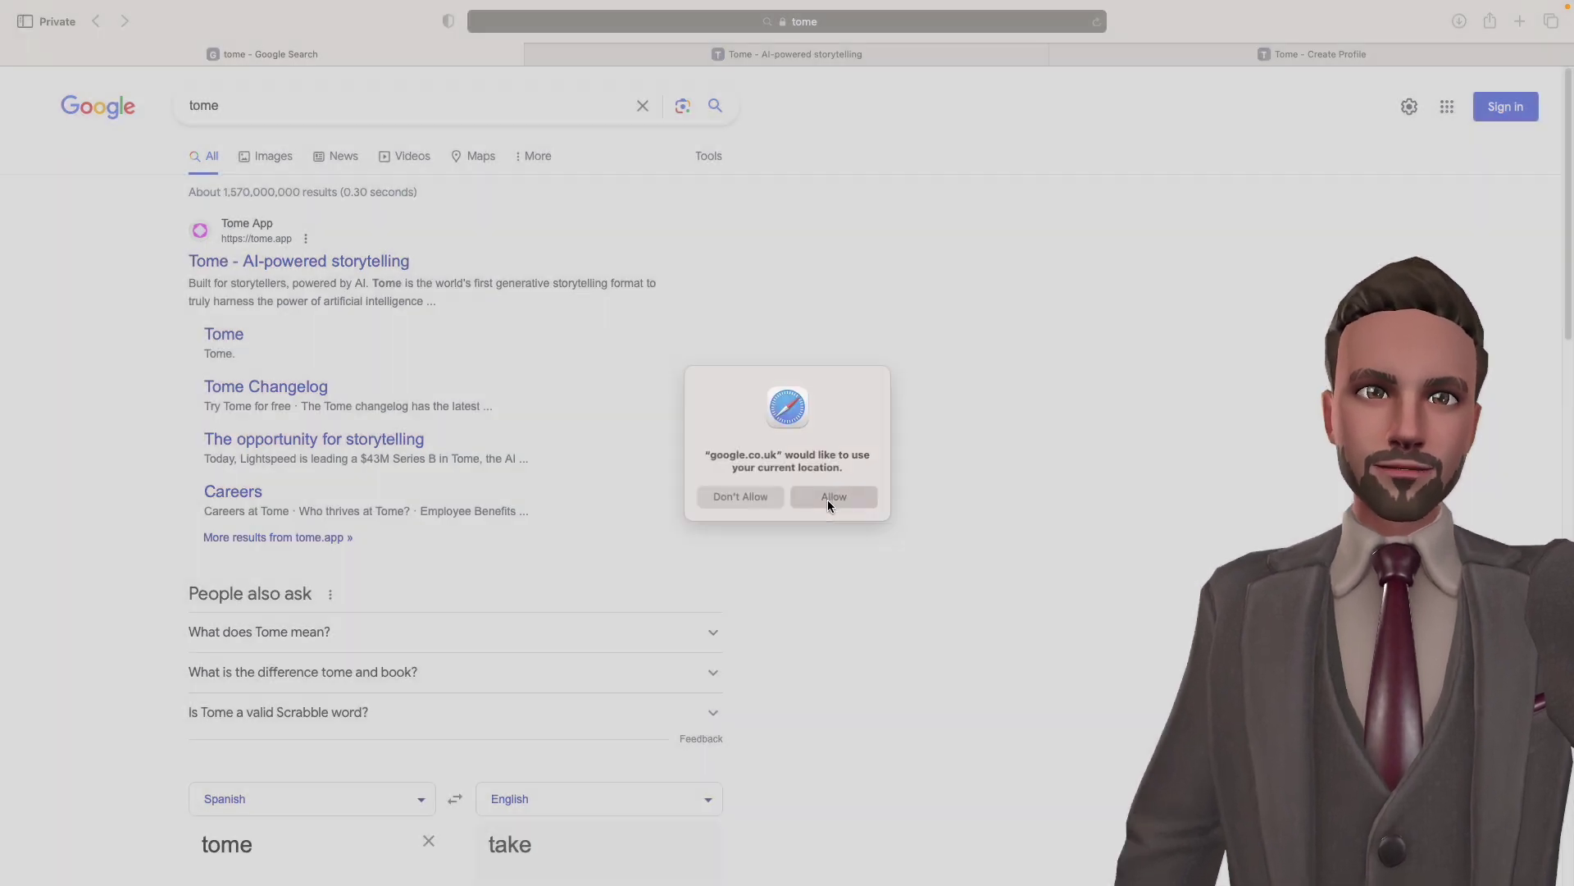
{"action": "left_click", "coordinate": [829, 499]}
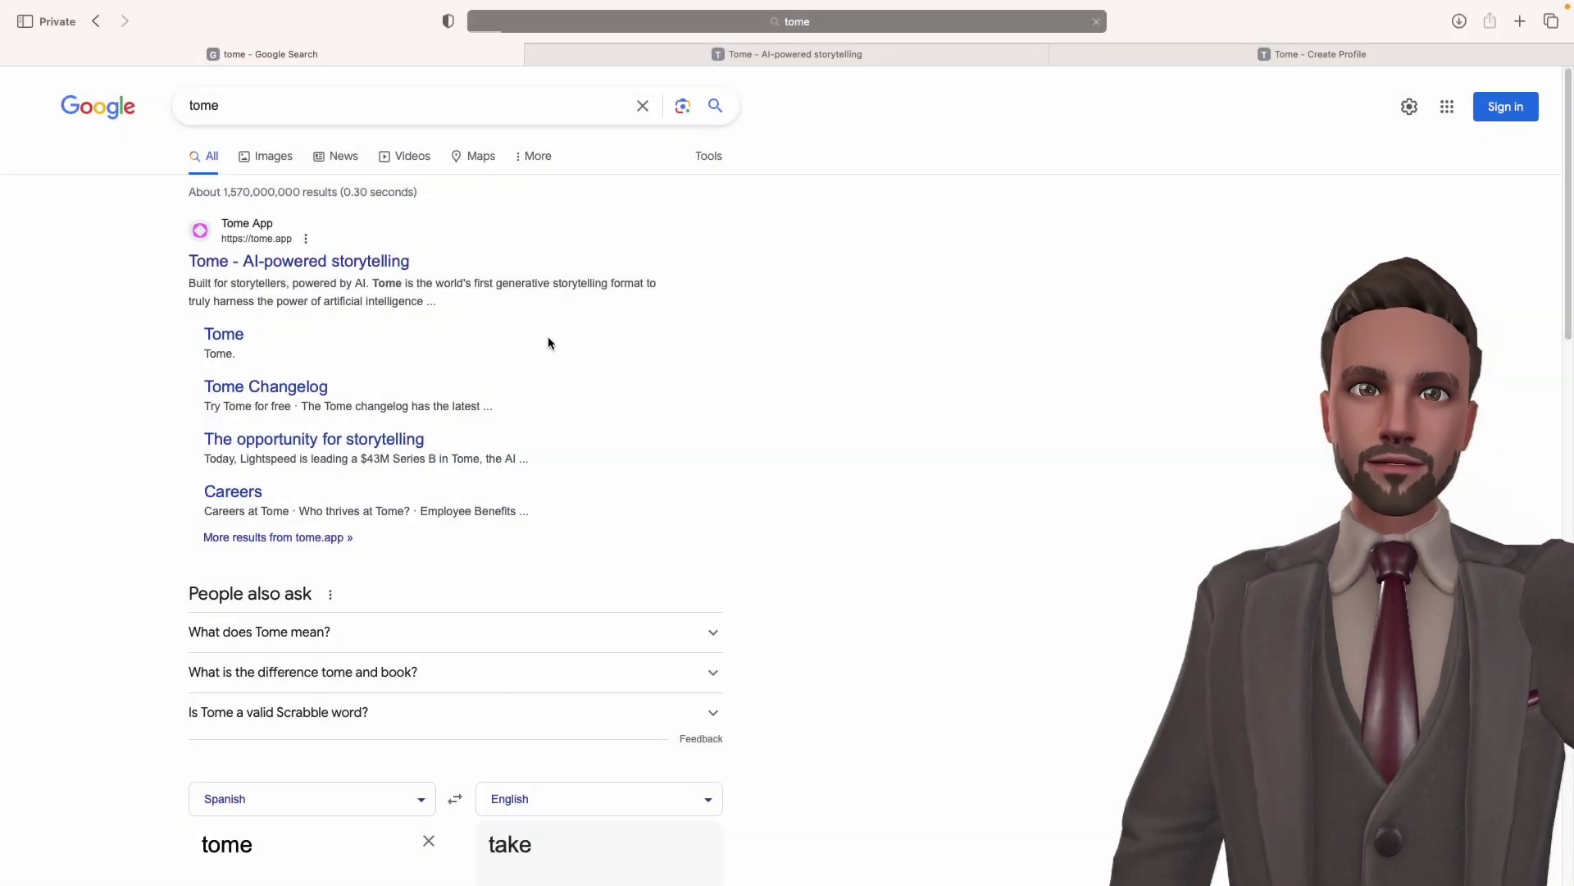
Open tome.app from the top 'Tome - AI-powered storytelling' search result.
{"action": "left_click", "coordinate": [358, 273]}
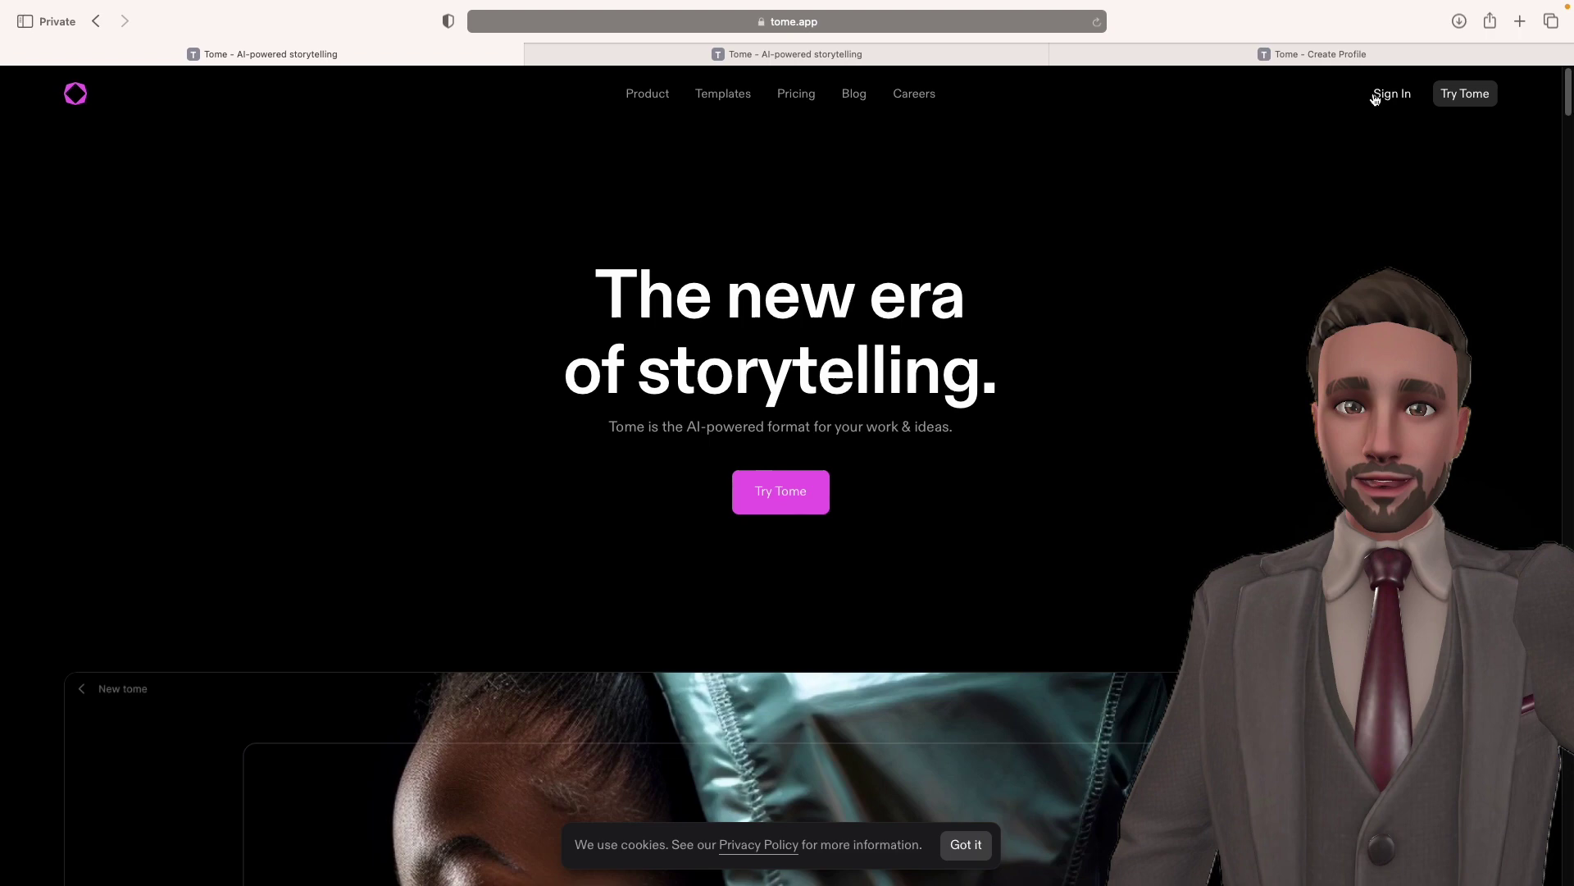
Finish the Tome profile with Educator as the role.
{"action": "left_click", "coordinate": [1334, 51]}
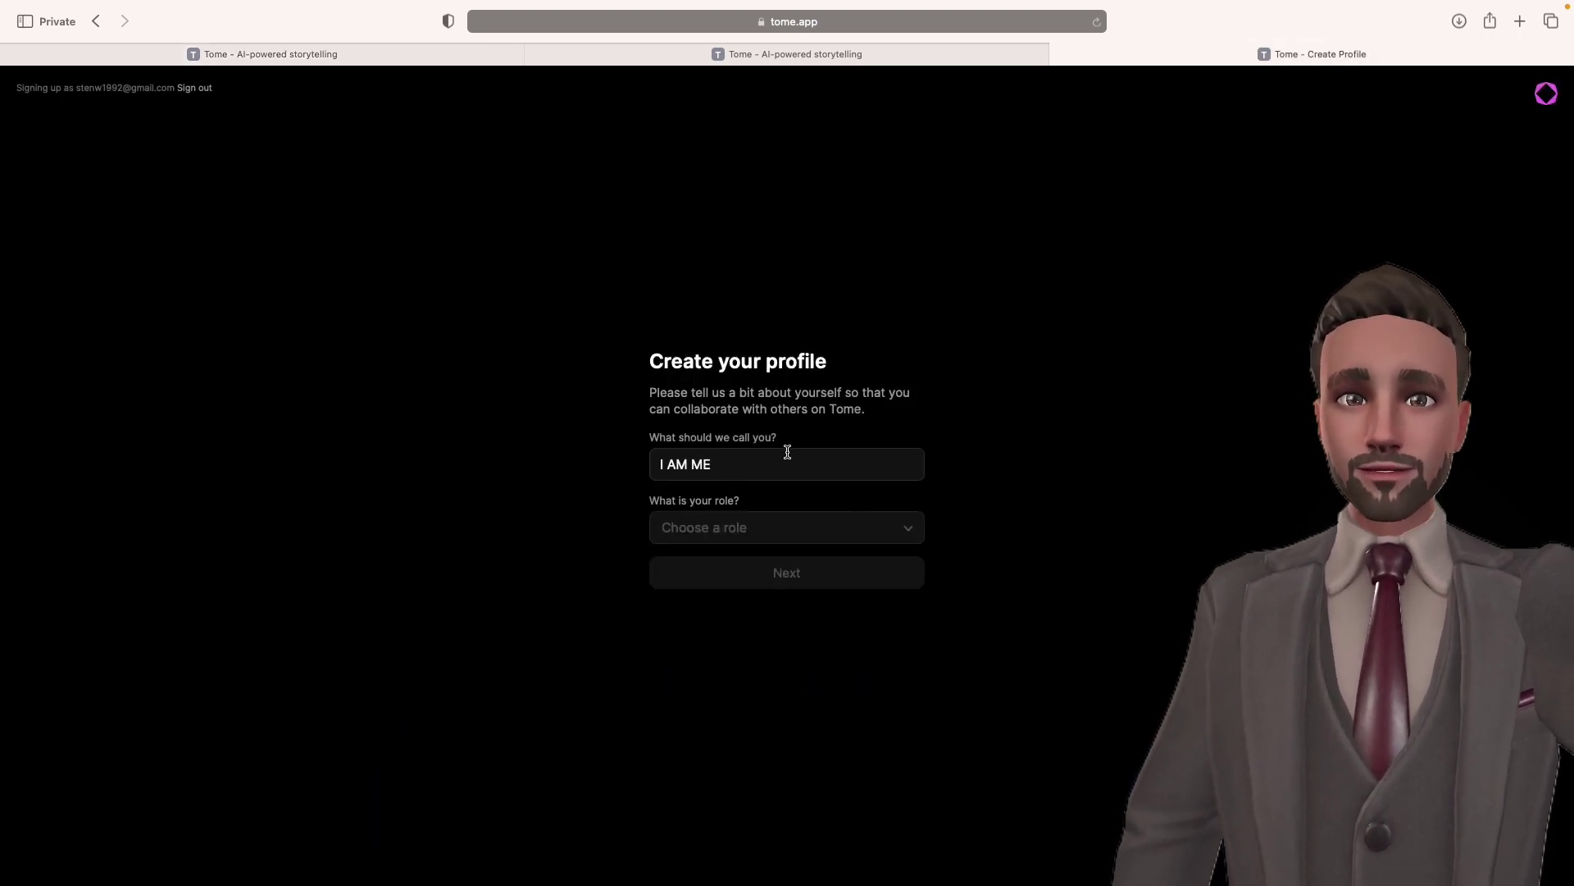
{"action": "left_click", "coordinate": [749, 527]}
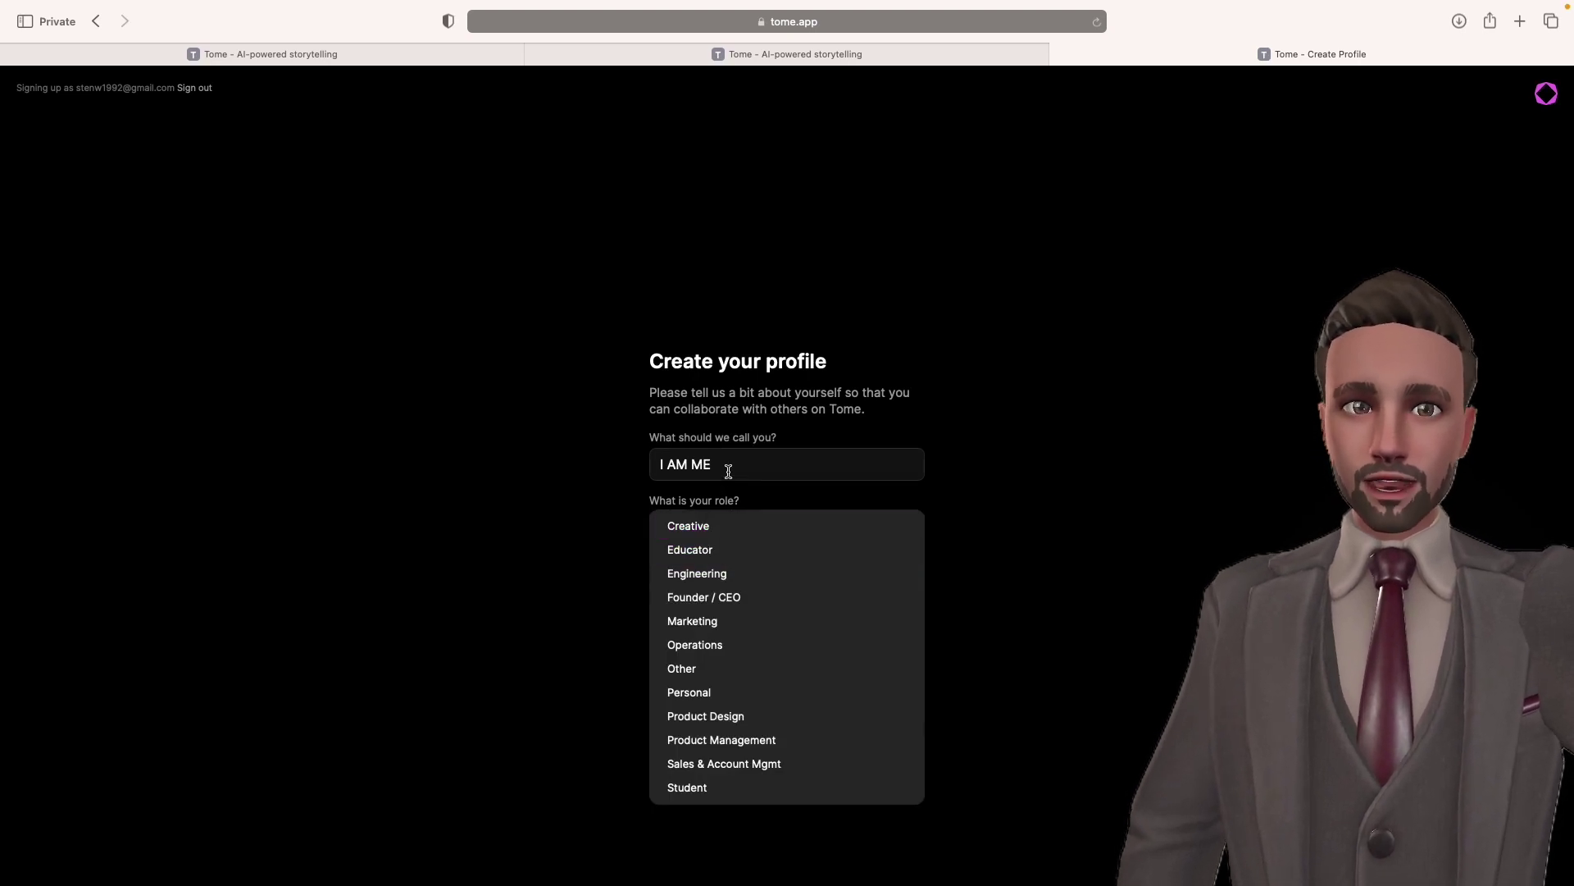
{"action": "left_click", "coordinate": [710, 548]}
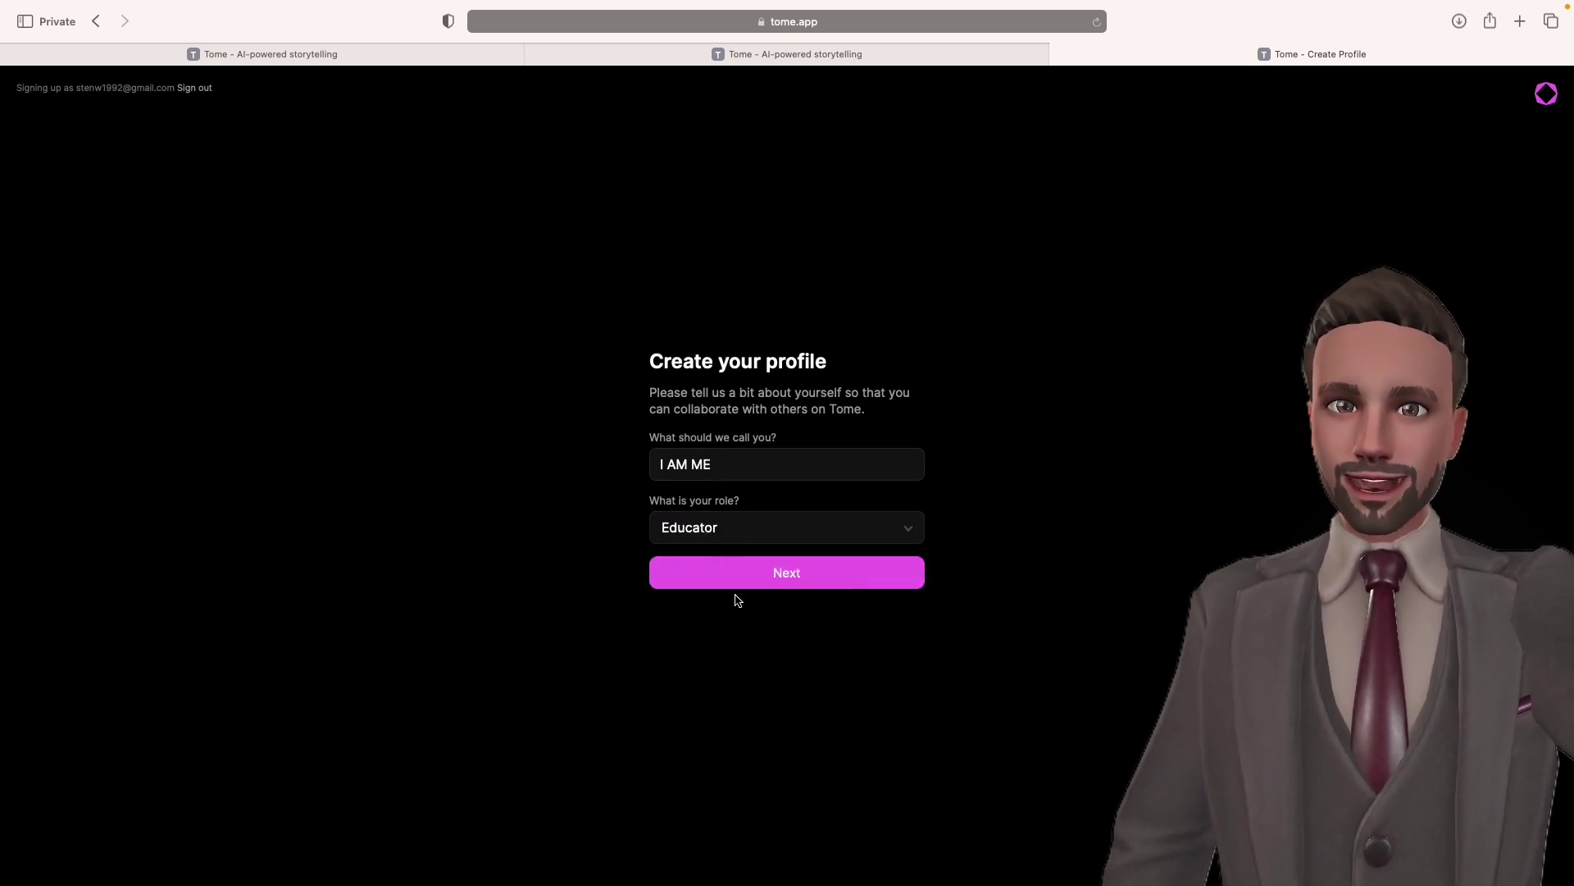
{"action": "left_click", "coordinate": [738, 586]}
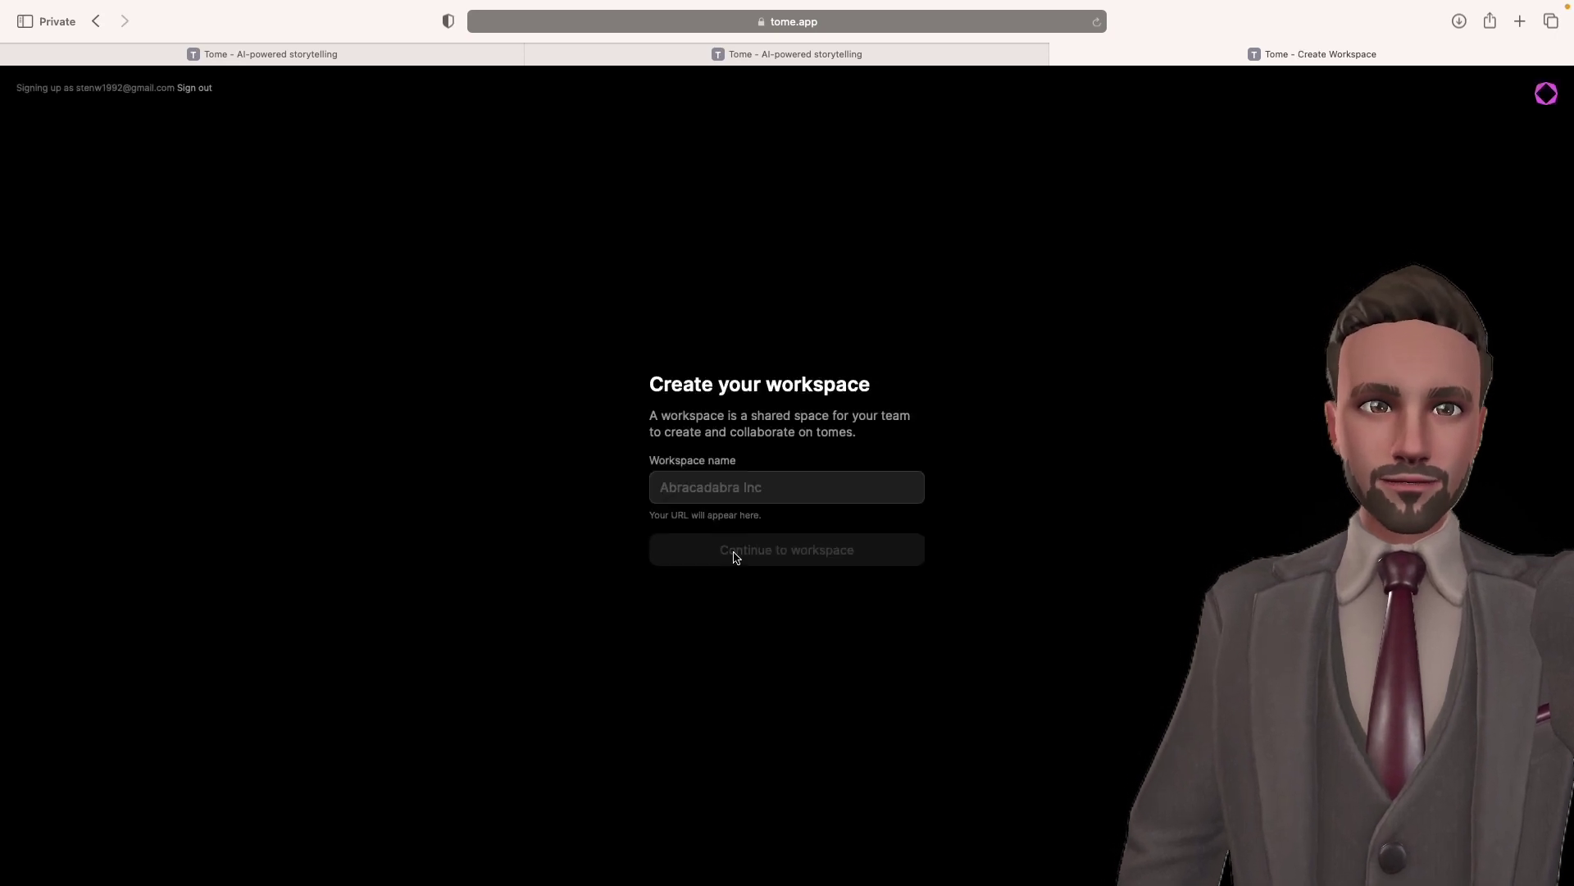
Create the workspace 'IAMME' and pick the free Basic plan.
{"action": "left_click", "coordinate": [735, 489]}
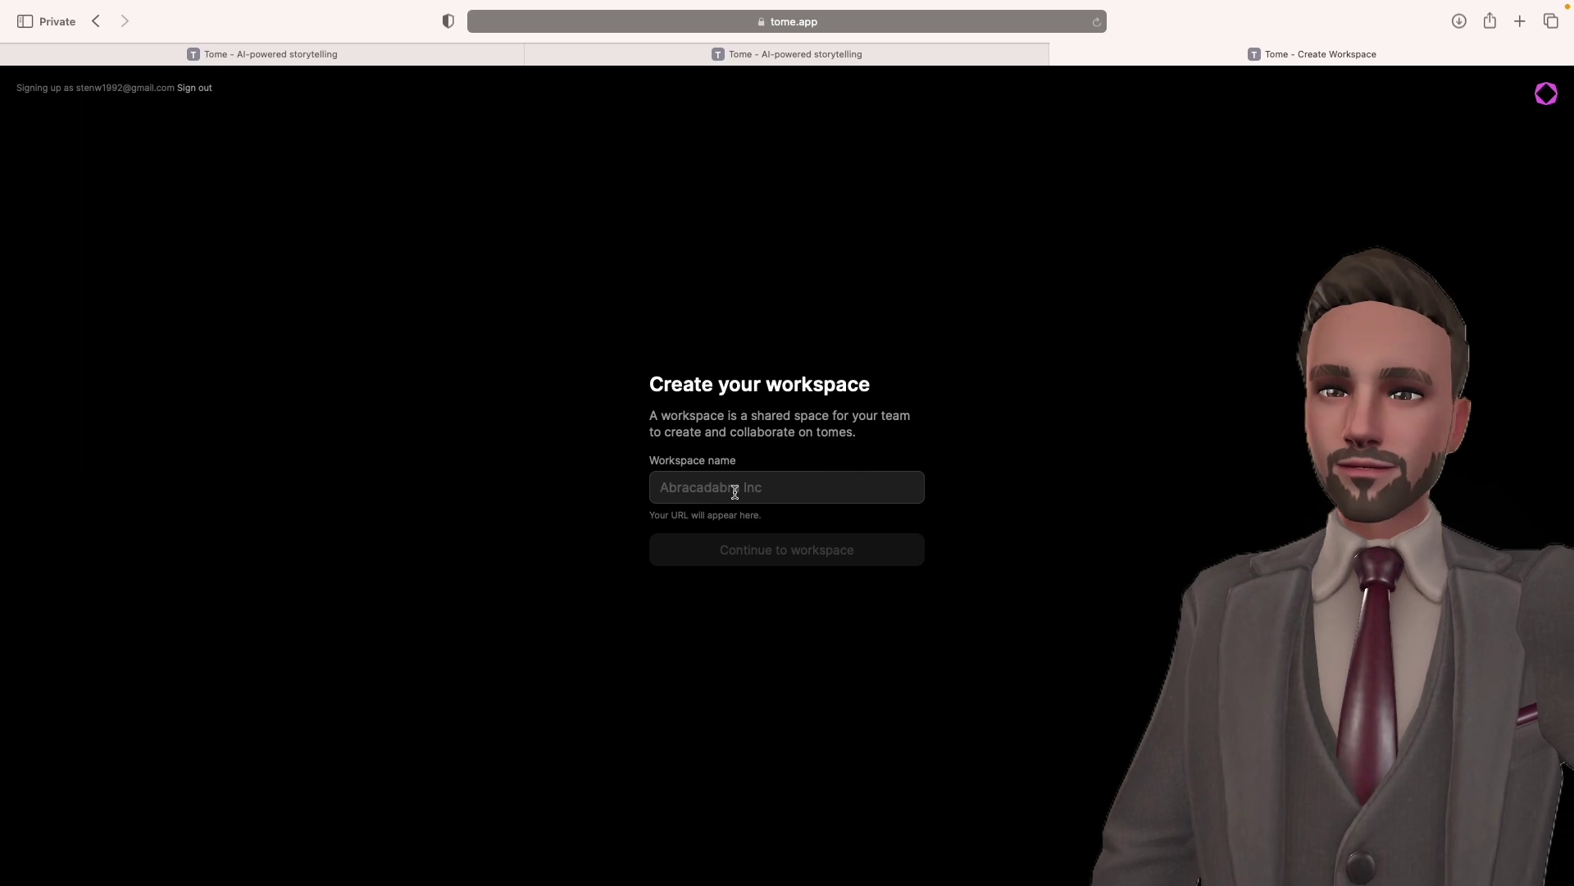
{"action": "type", "text": "IAMME"}
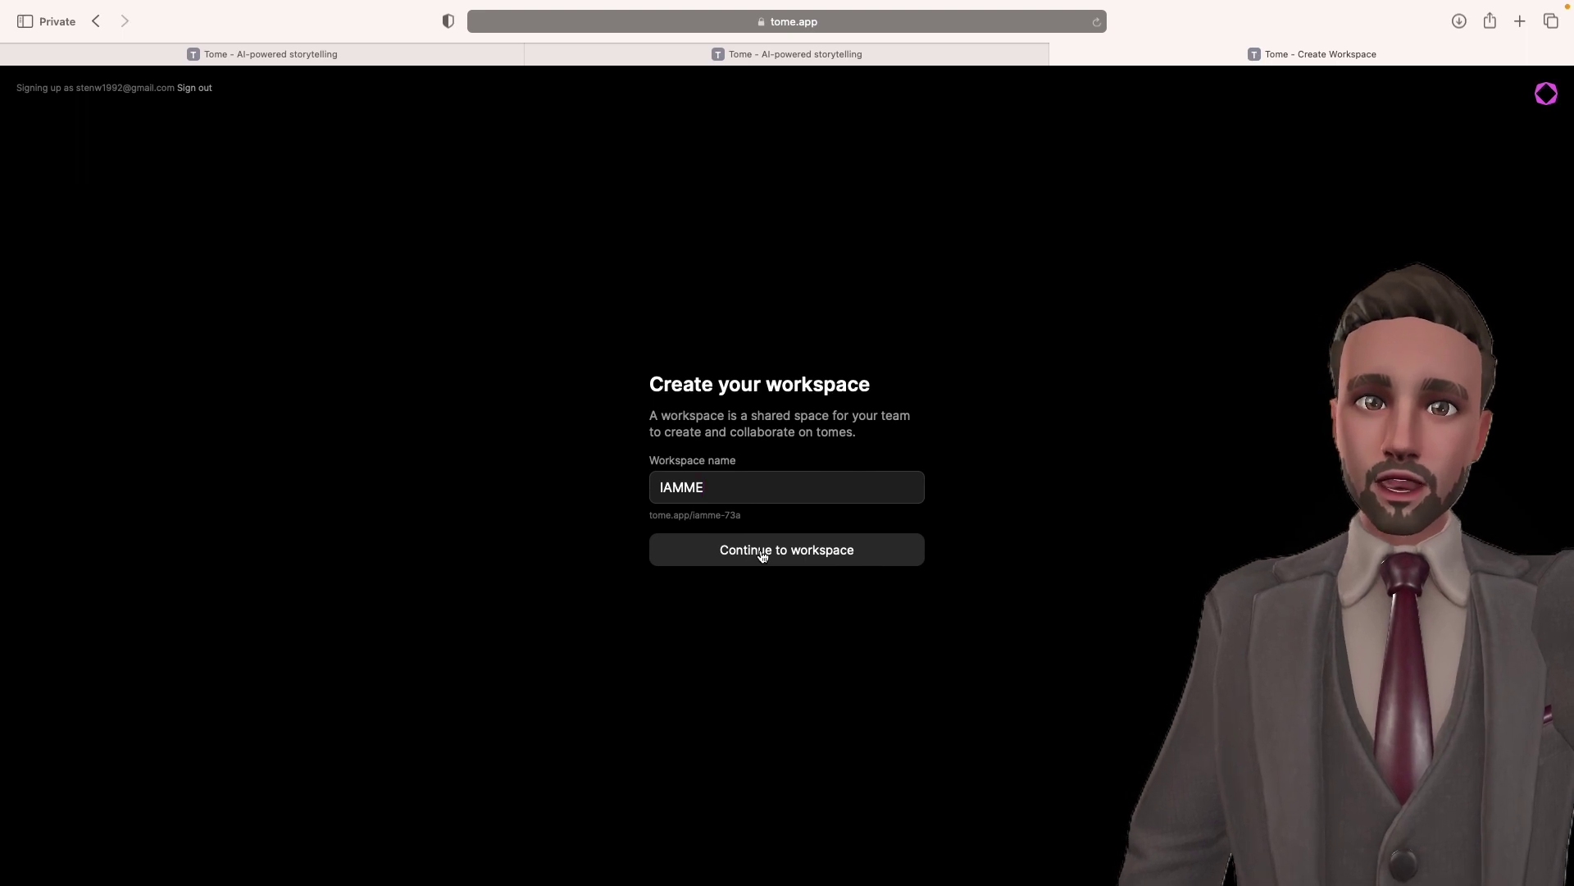
{"action": "left_click", "coordinate": [763, 555]}
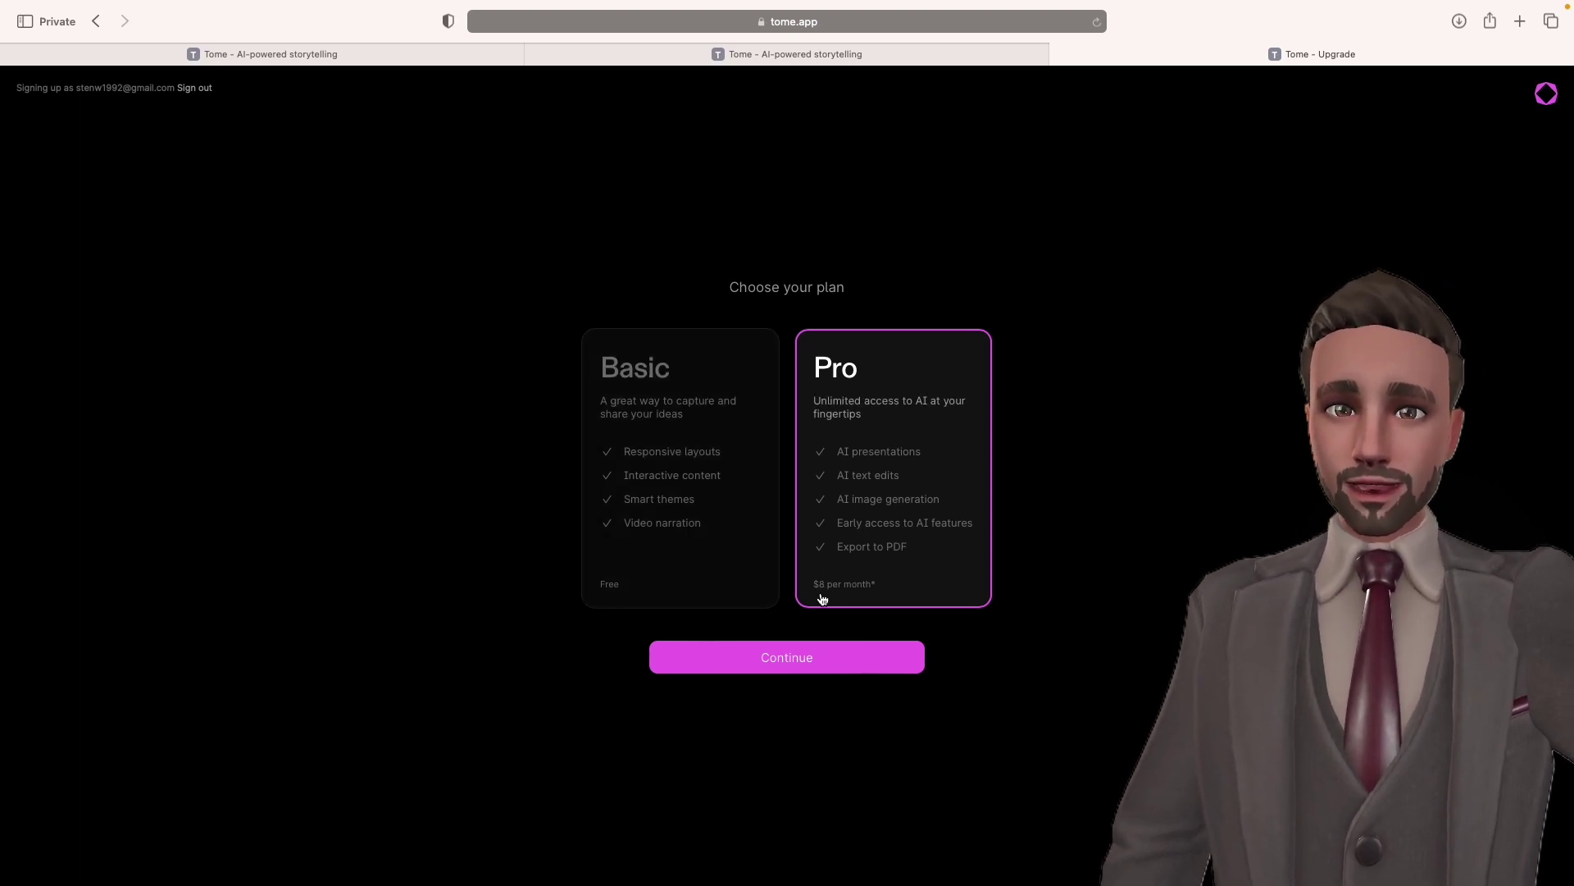
{"action": "left_click", "coordinate": [726, 575]}
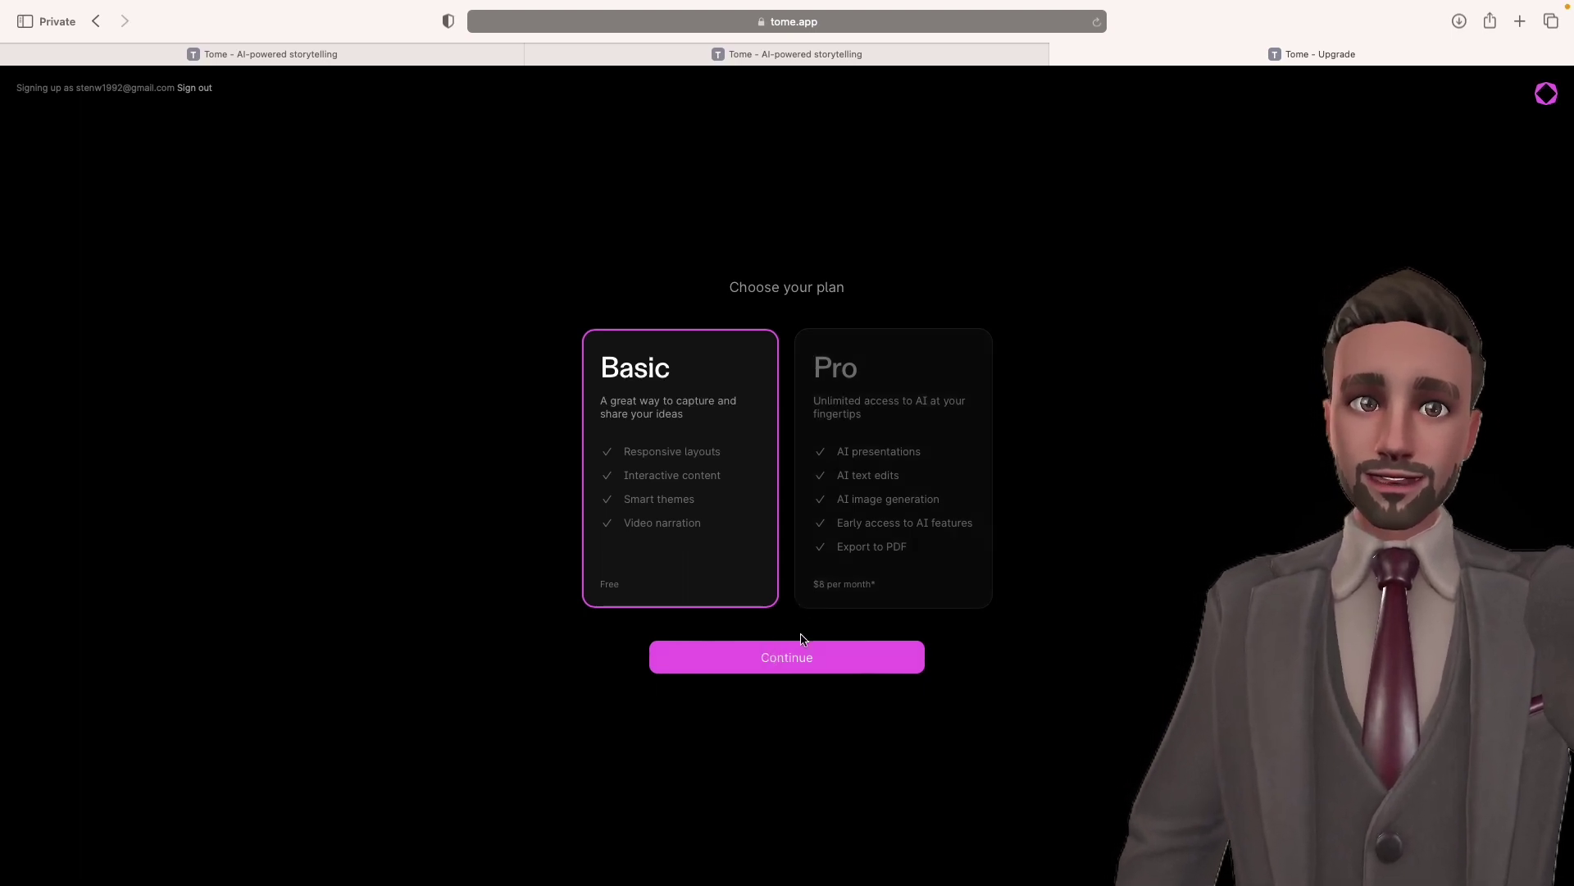
Confirm the Basic plan, then check Notifications, Recent, Personal and Shared with me before returning to the workspace.
{"action": "left_click", "coordinate": [758, 661]}
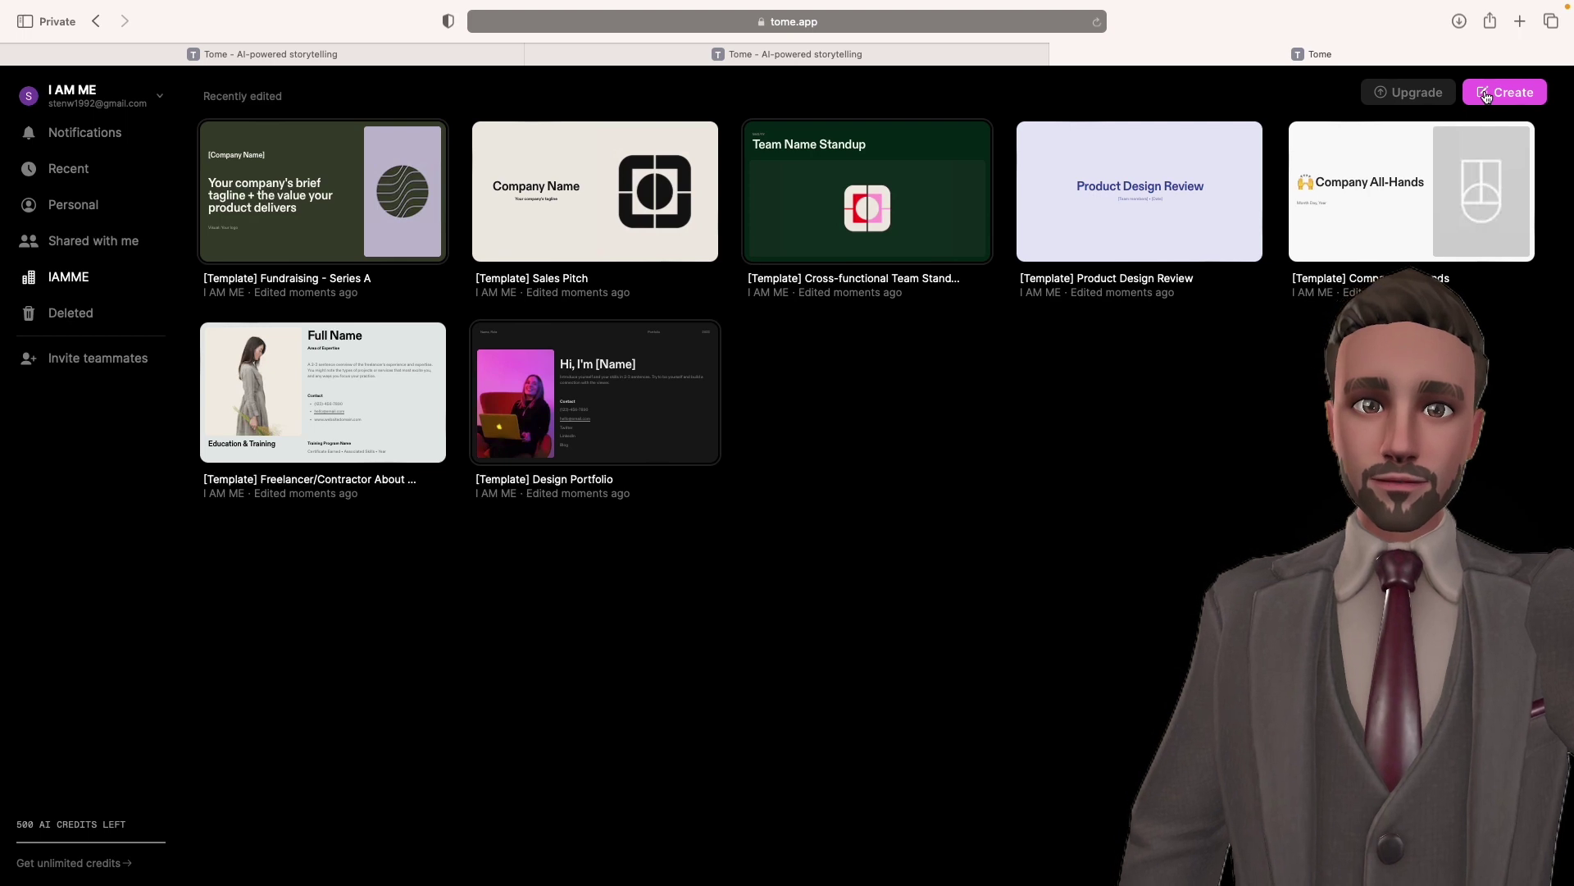
{"action": "left_click", "coordinate": [85, 144]}
{"action": "left_click", "coordinate": [71, 168]}
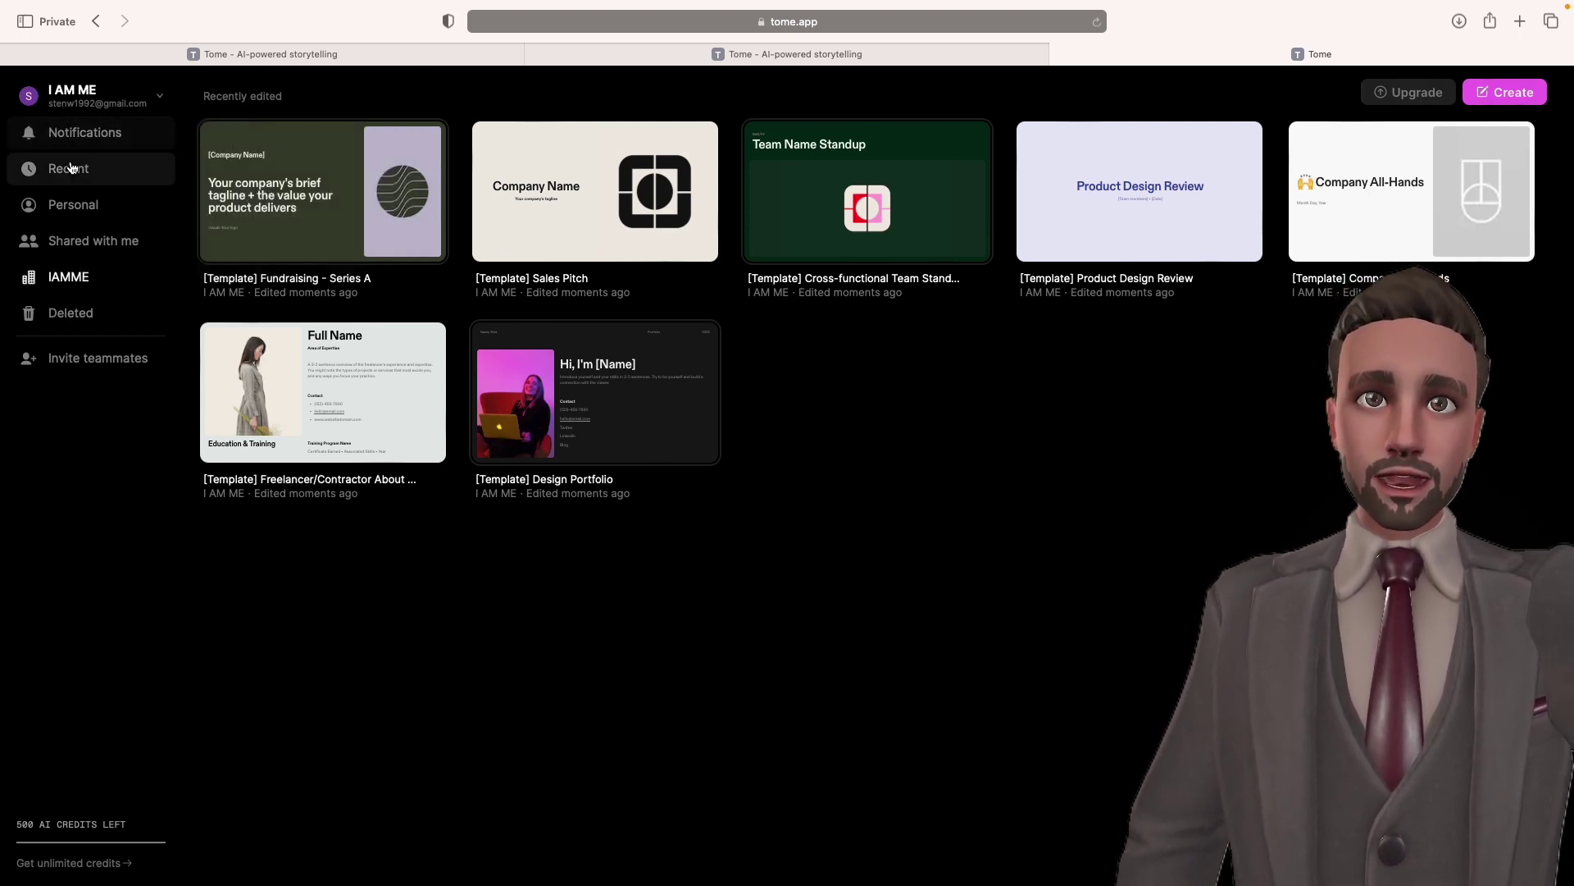
{"action": "left_click", "coordinate": [78, 207]}
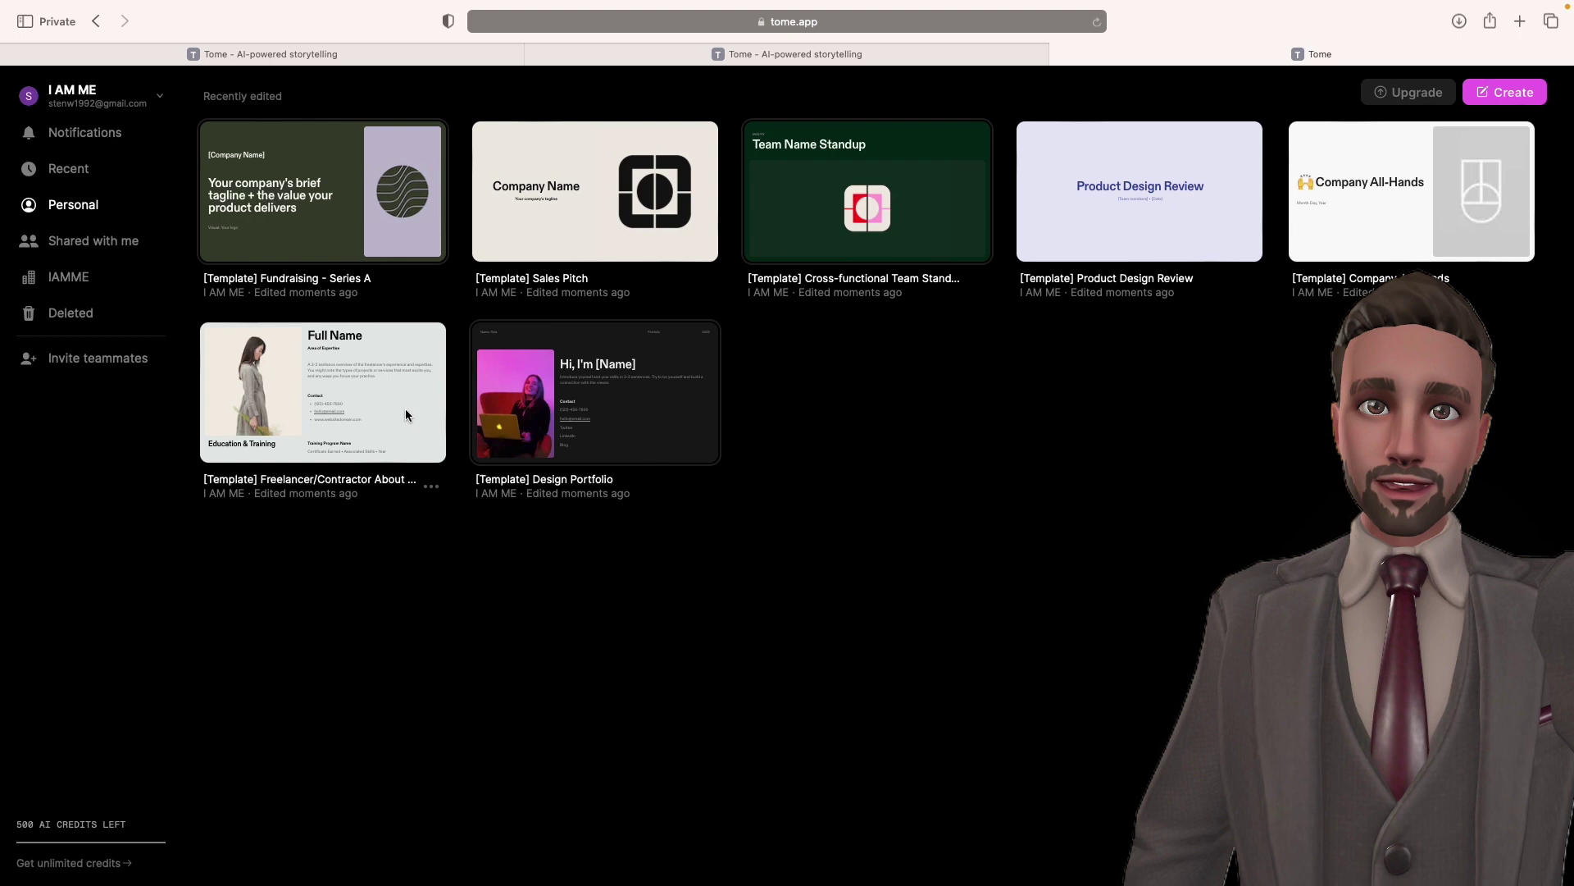
{"action": "left_click", "coordinate": [87, 241]}
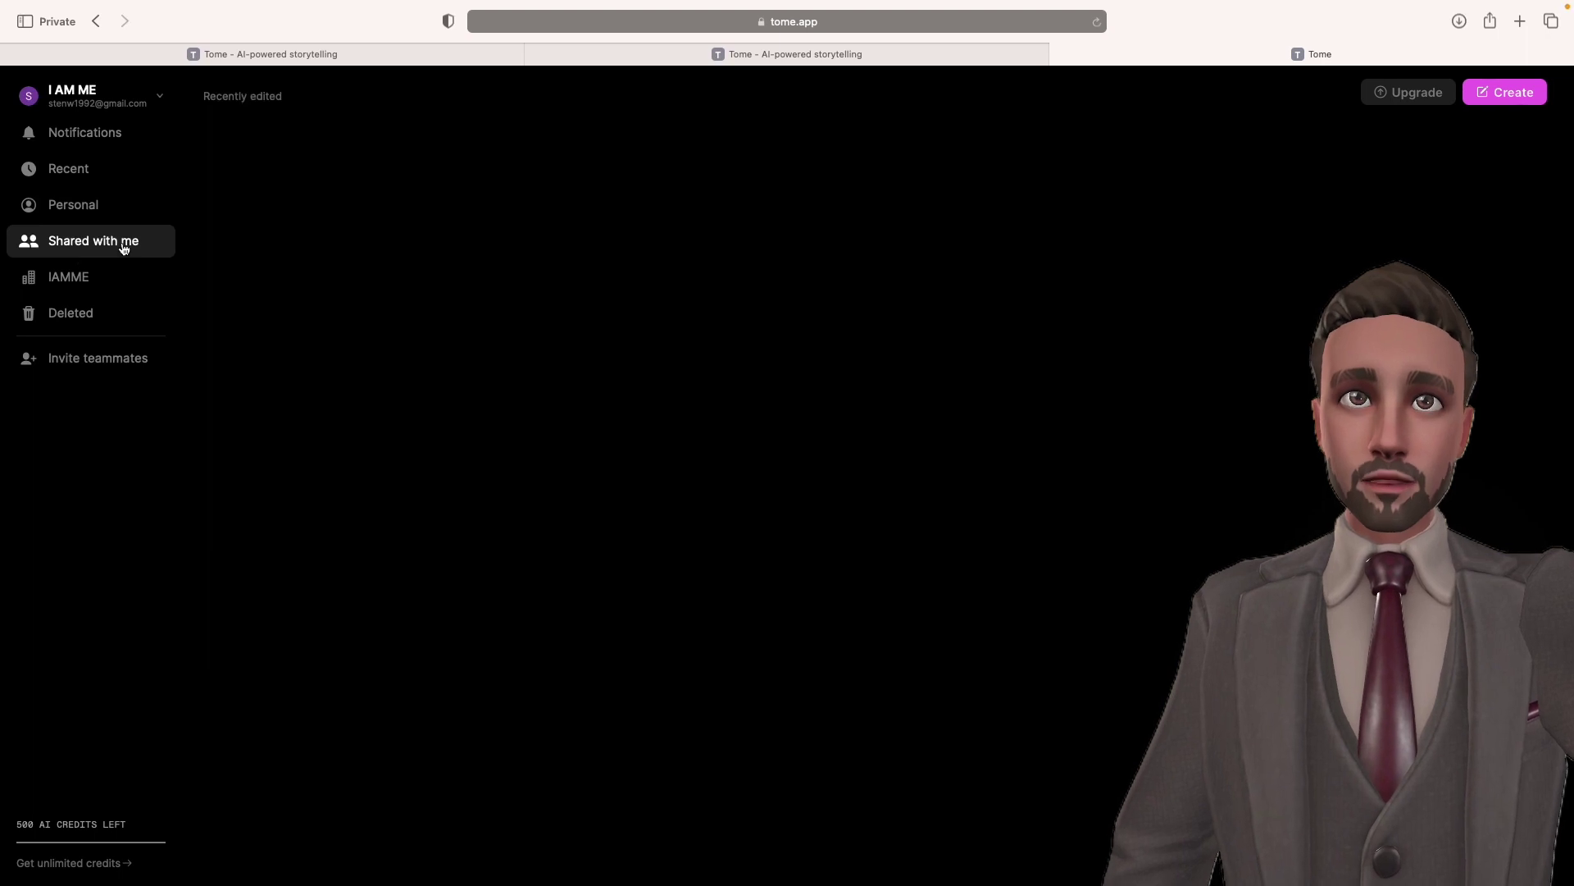
{"action": "left_click", "coordinate": [80, 282]}
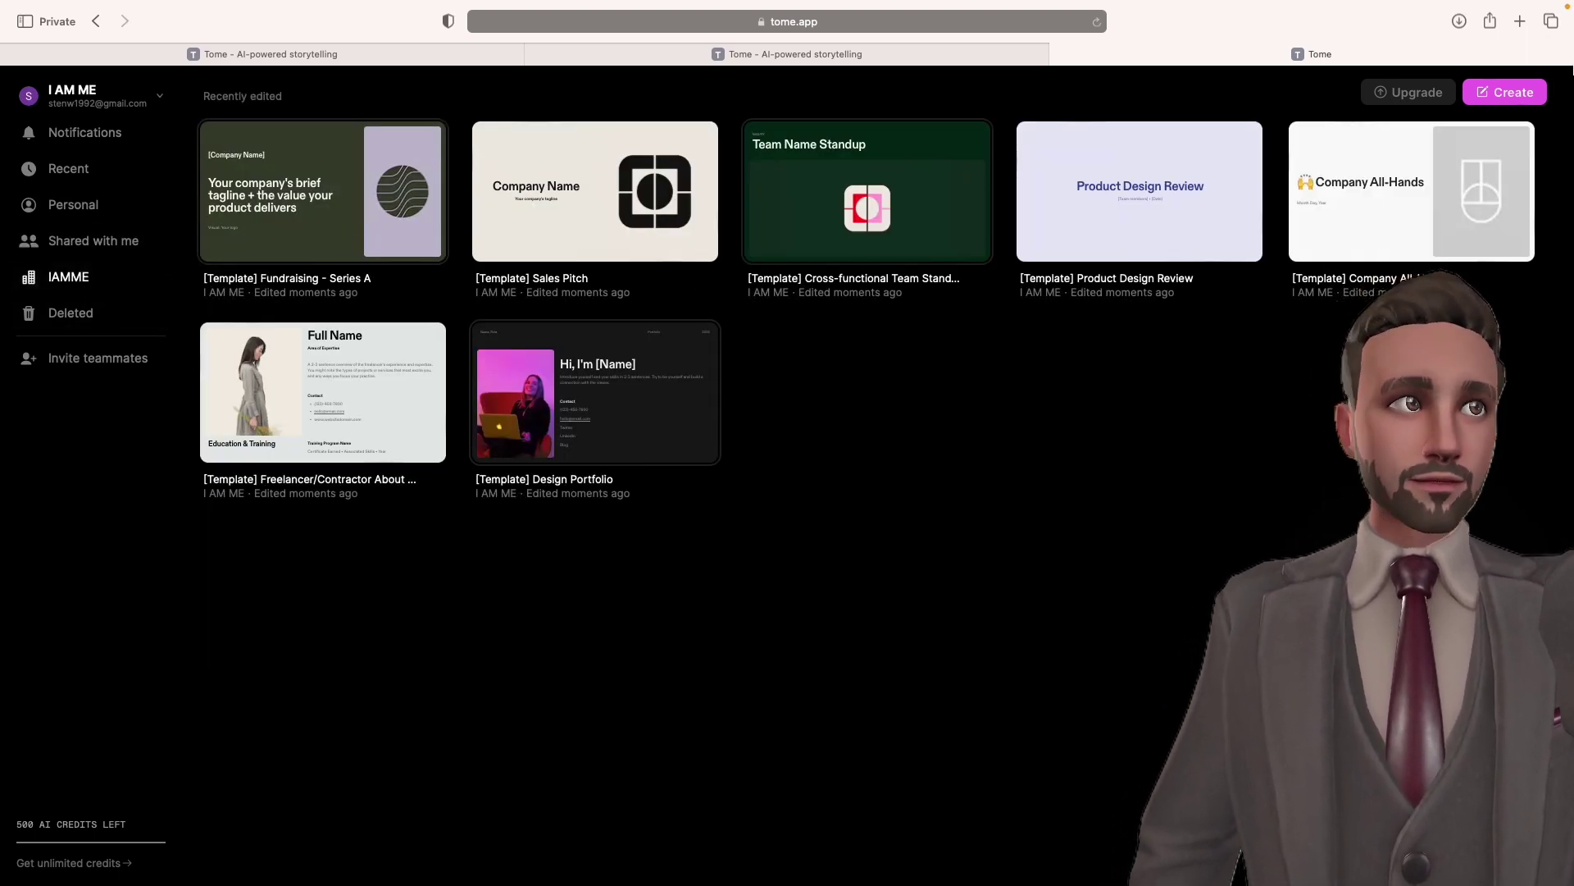
Start a new tome and enter a prompt for a fun Victorian workhouses presentation for year 6.
{"action": "left_click", "coordinate": [1521, 97]}
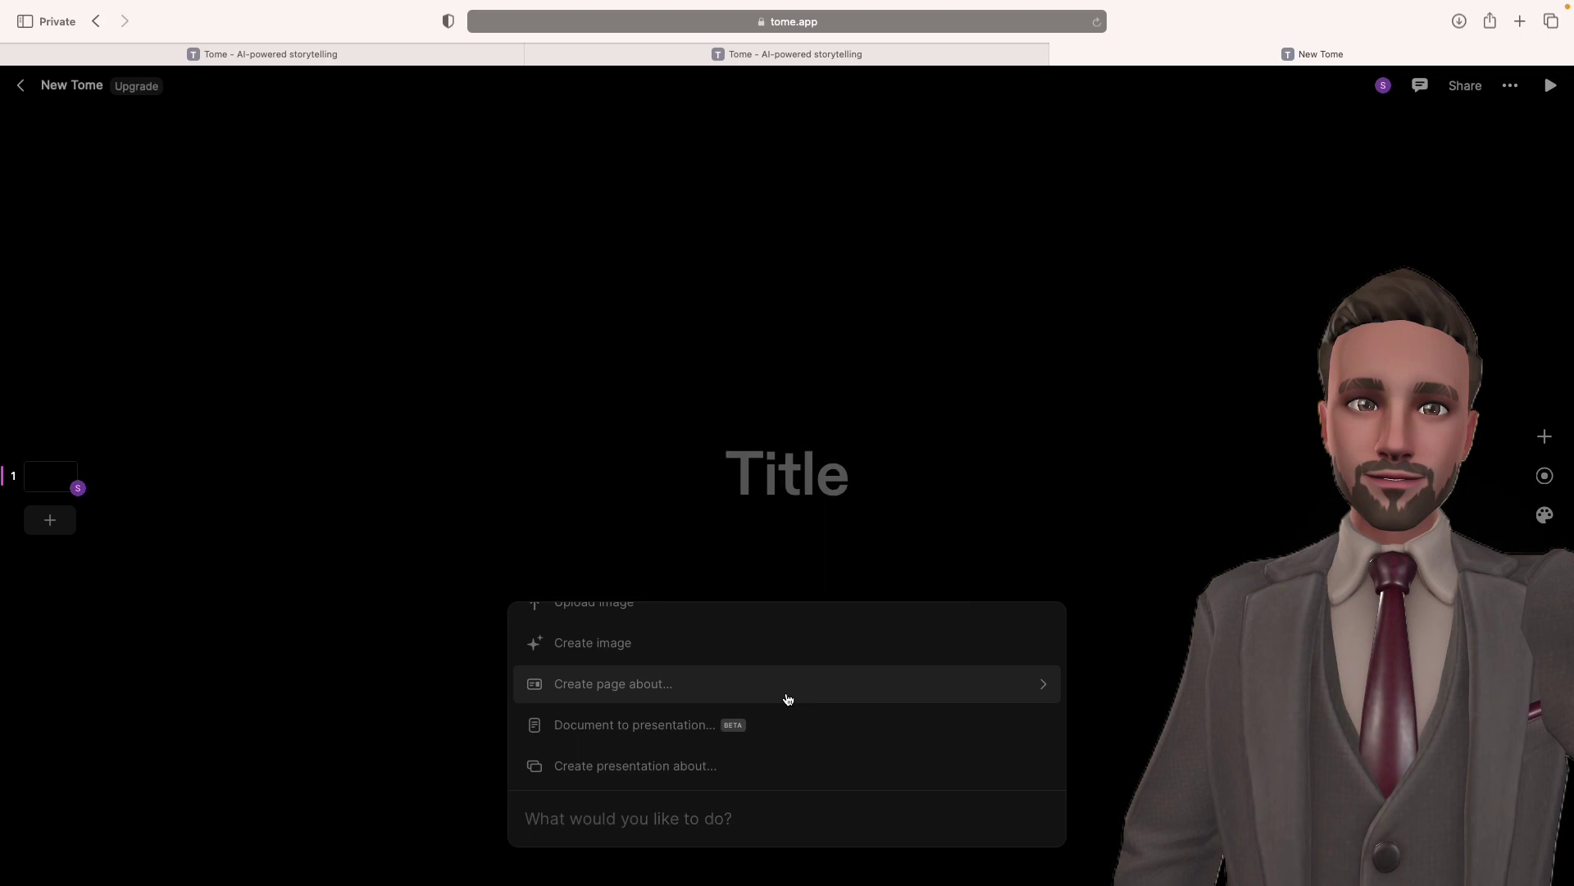
{"action": "left_click", "coordinate": [692, 774]}
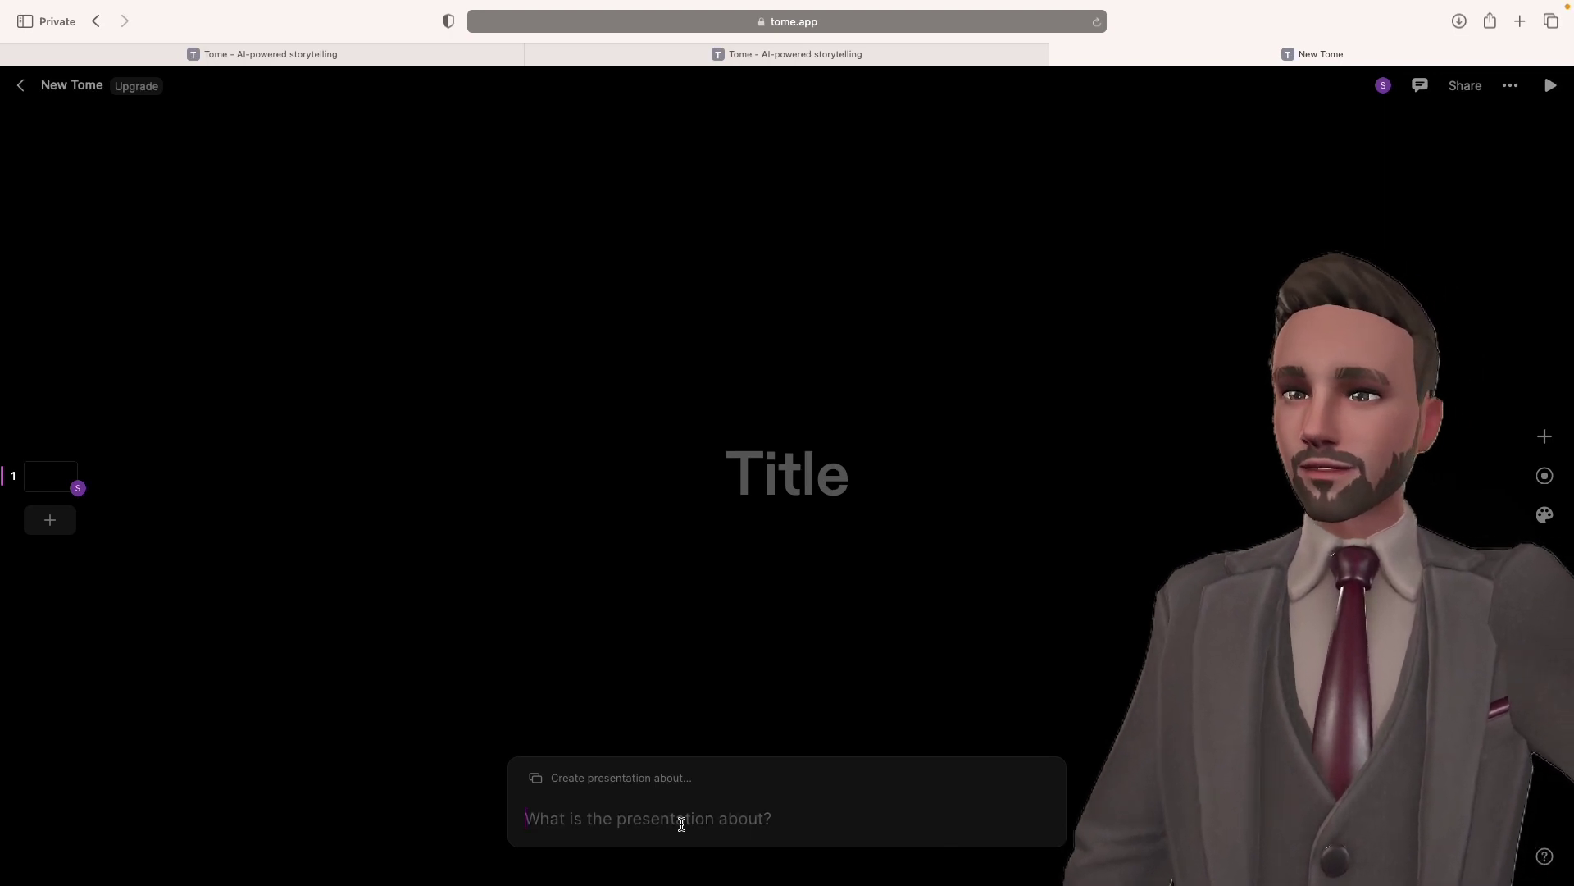
{"action": "type", "text": "The victorian"}
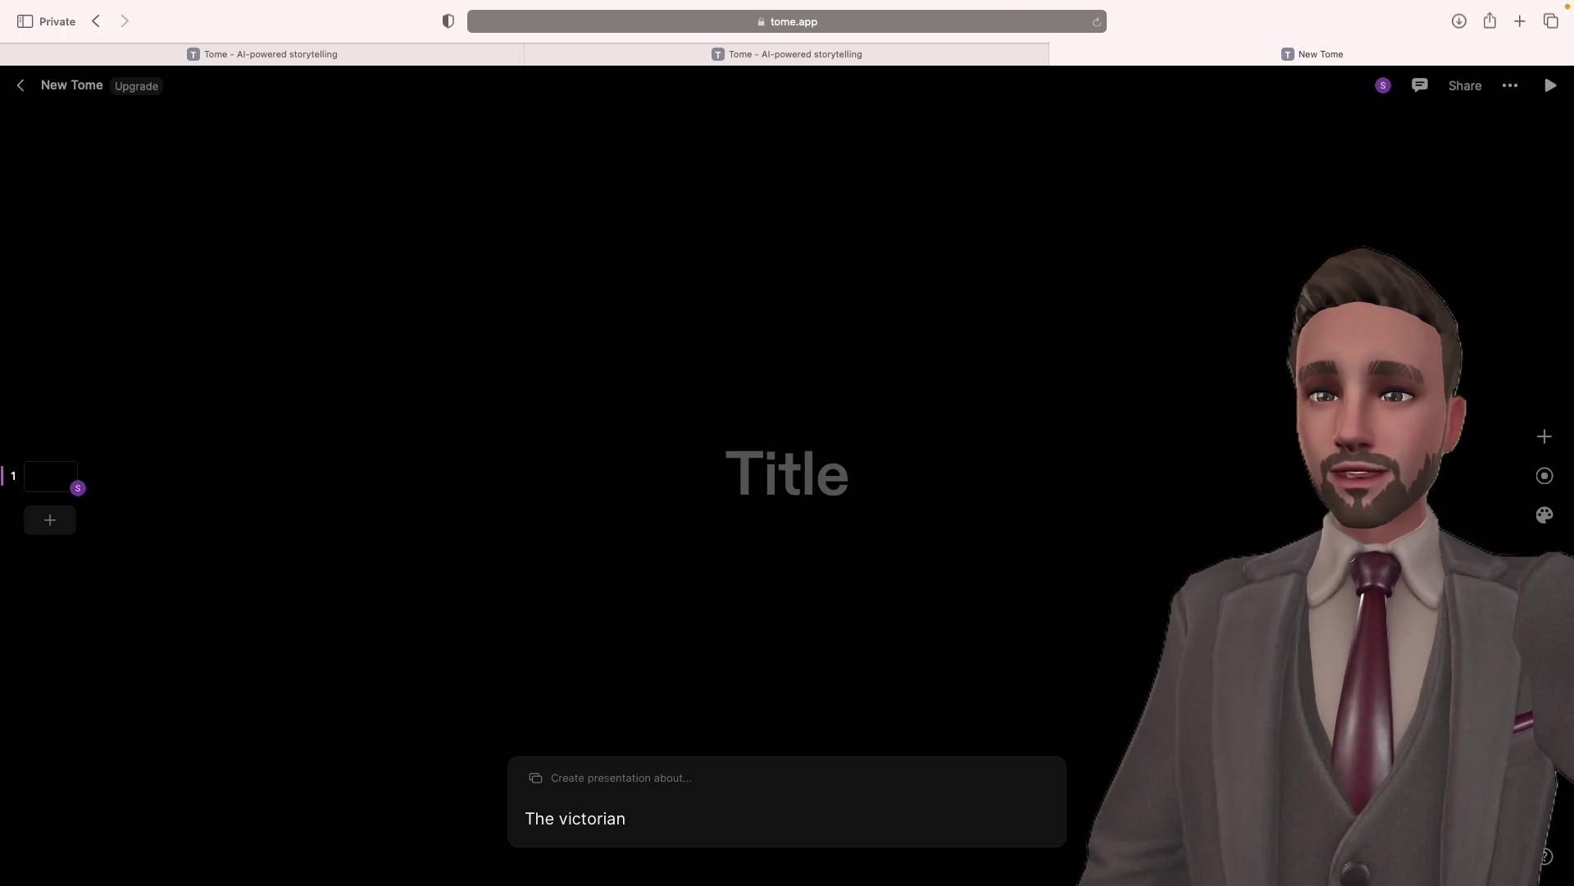
{"action": "type", "text": " Workshouses"}
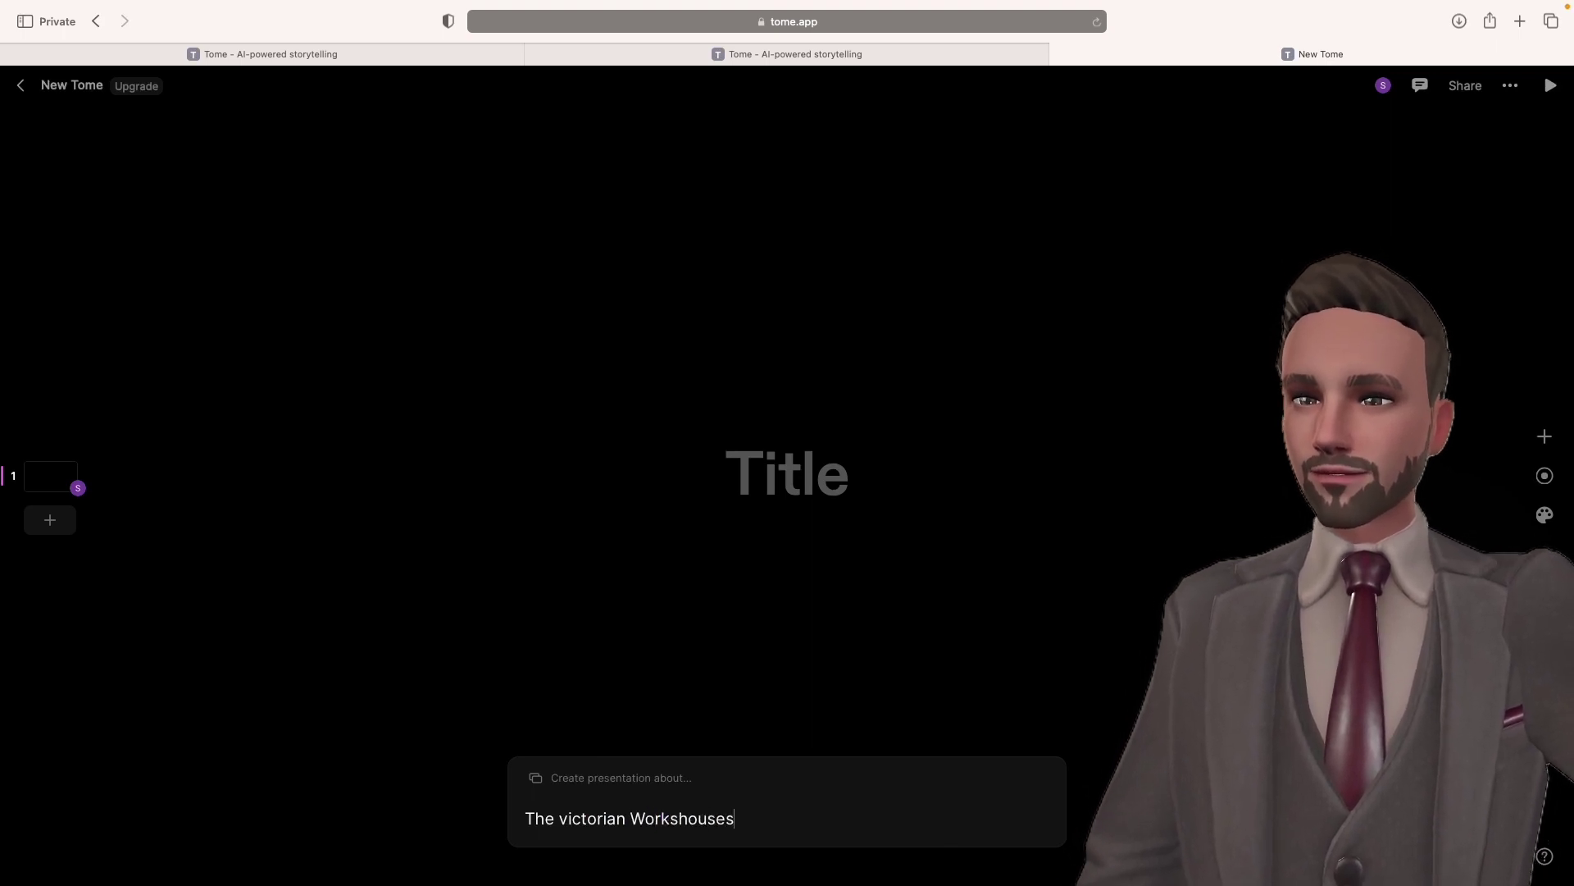
{"action": "type", "text": ". Aime"}
{"action": "type", "text": "d a"}
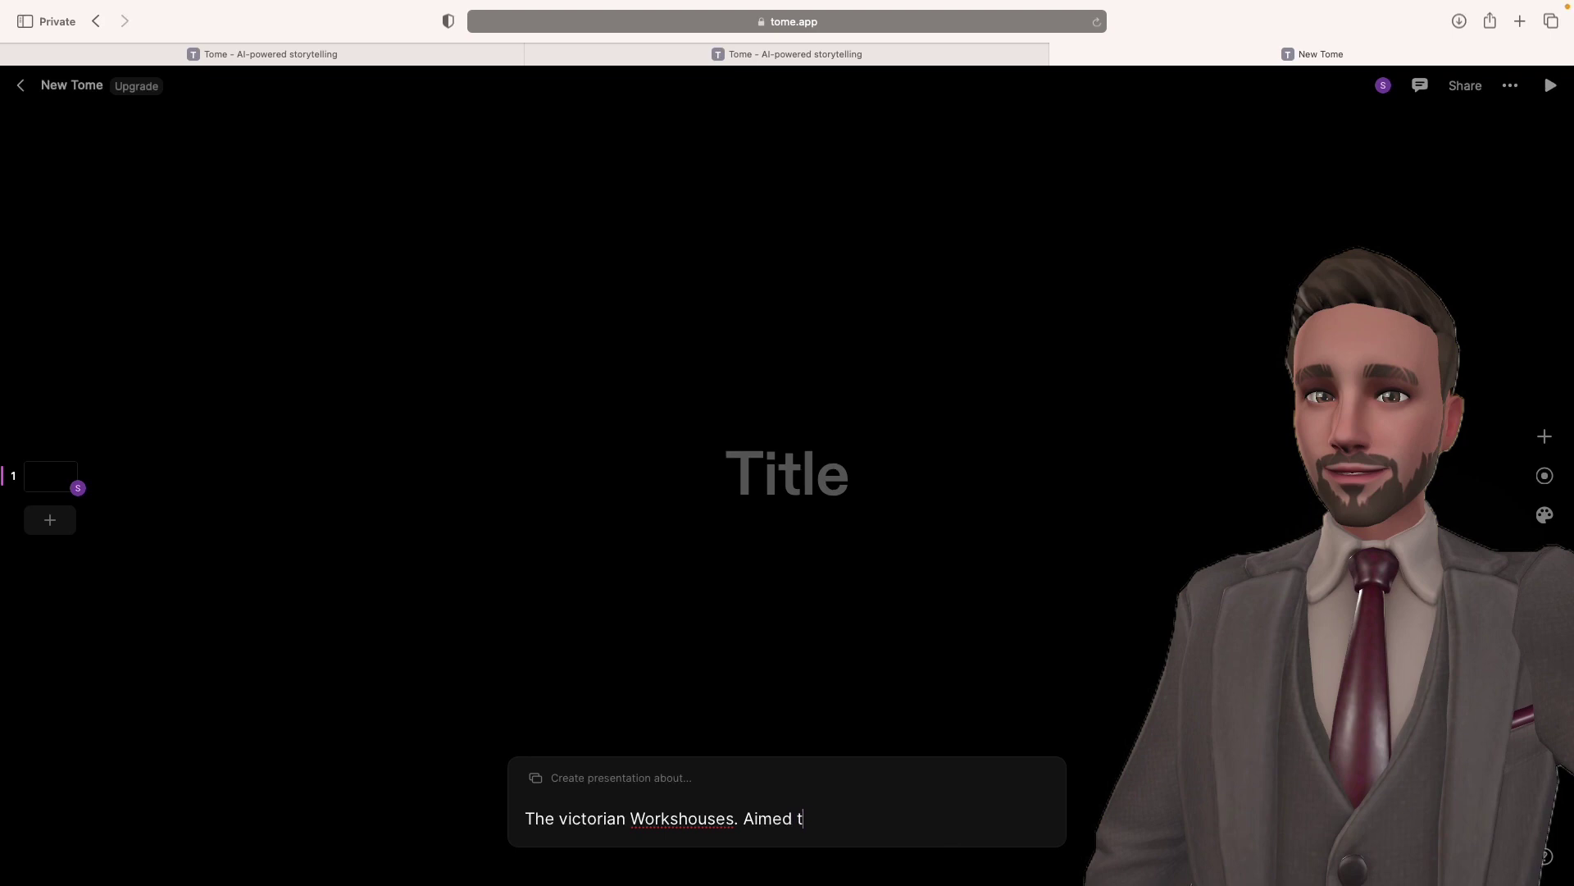
{"action": "type", "text": "t year"}
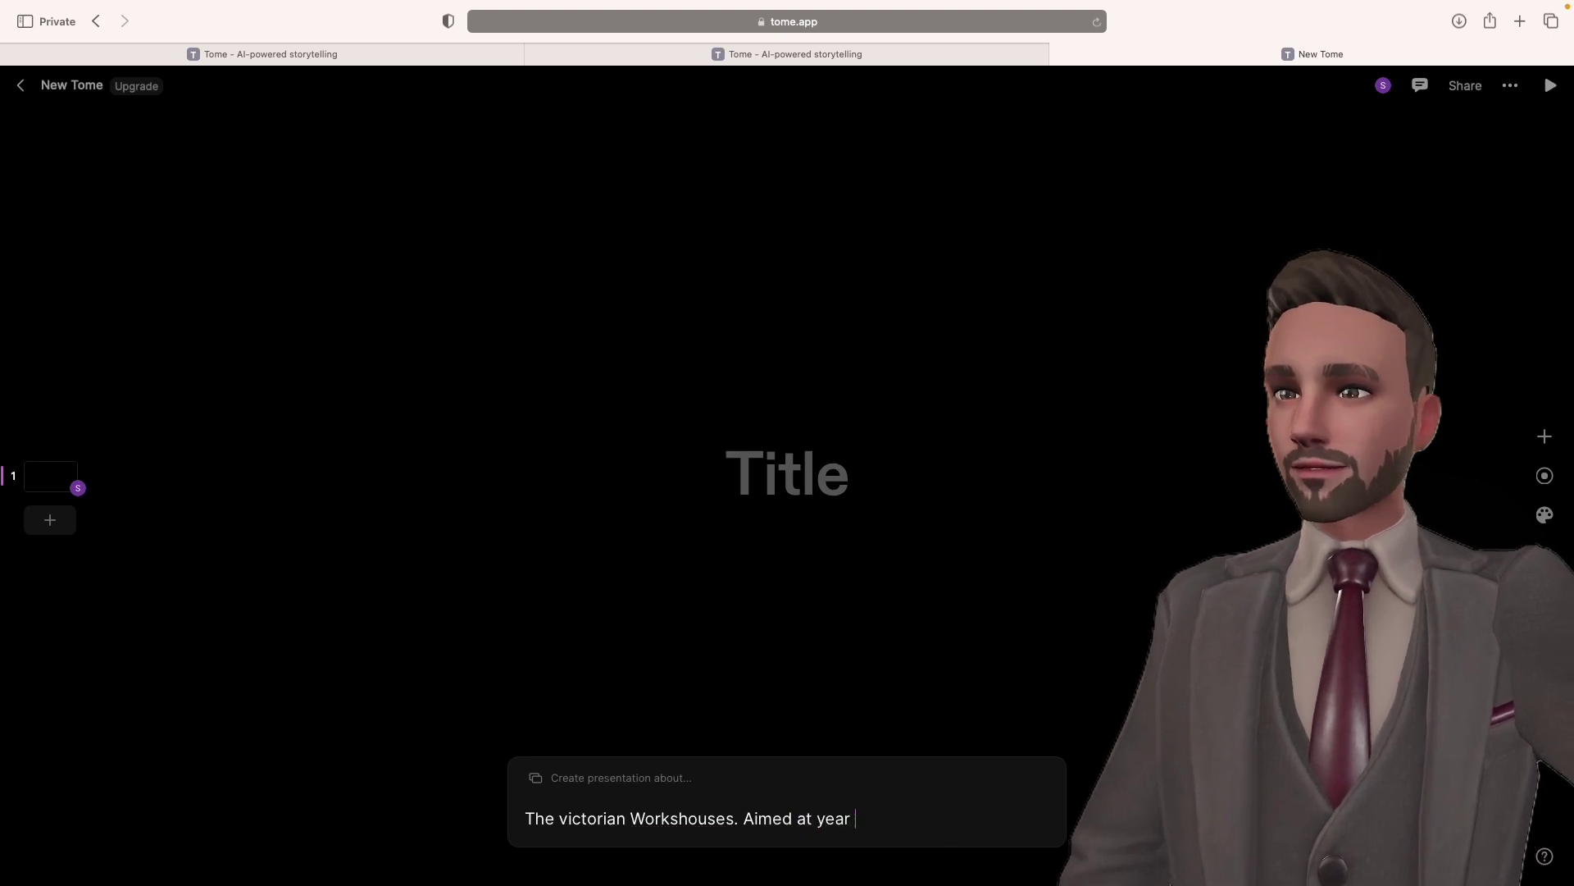
{"action": "type", "text": " 6 children "}
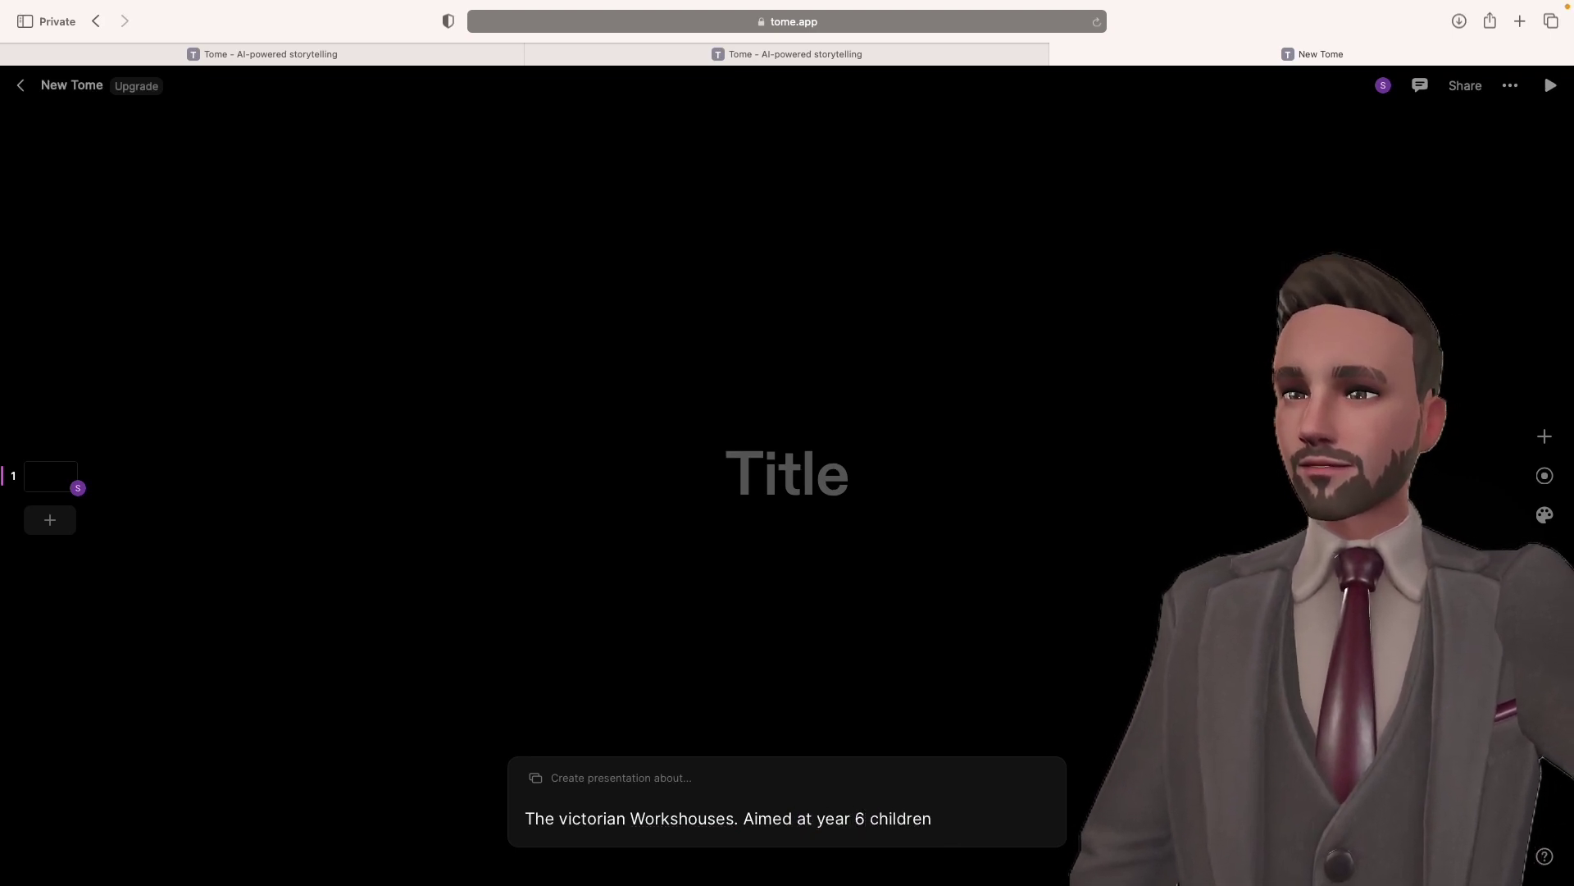
{"action": "type", "text": "- 10 year"}
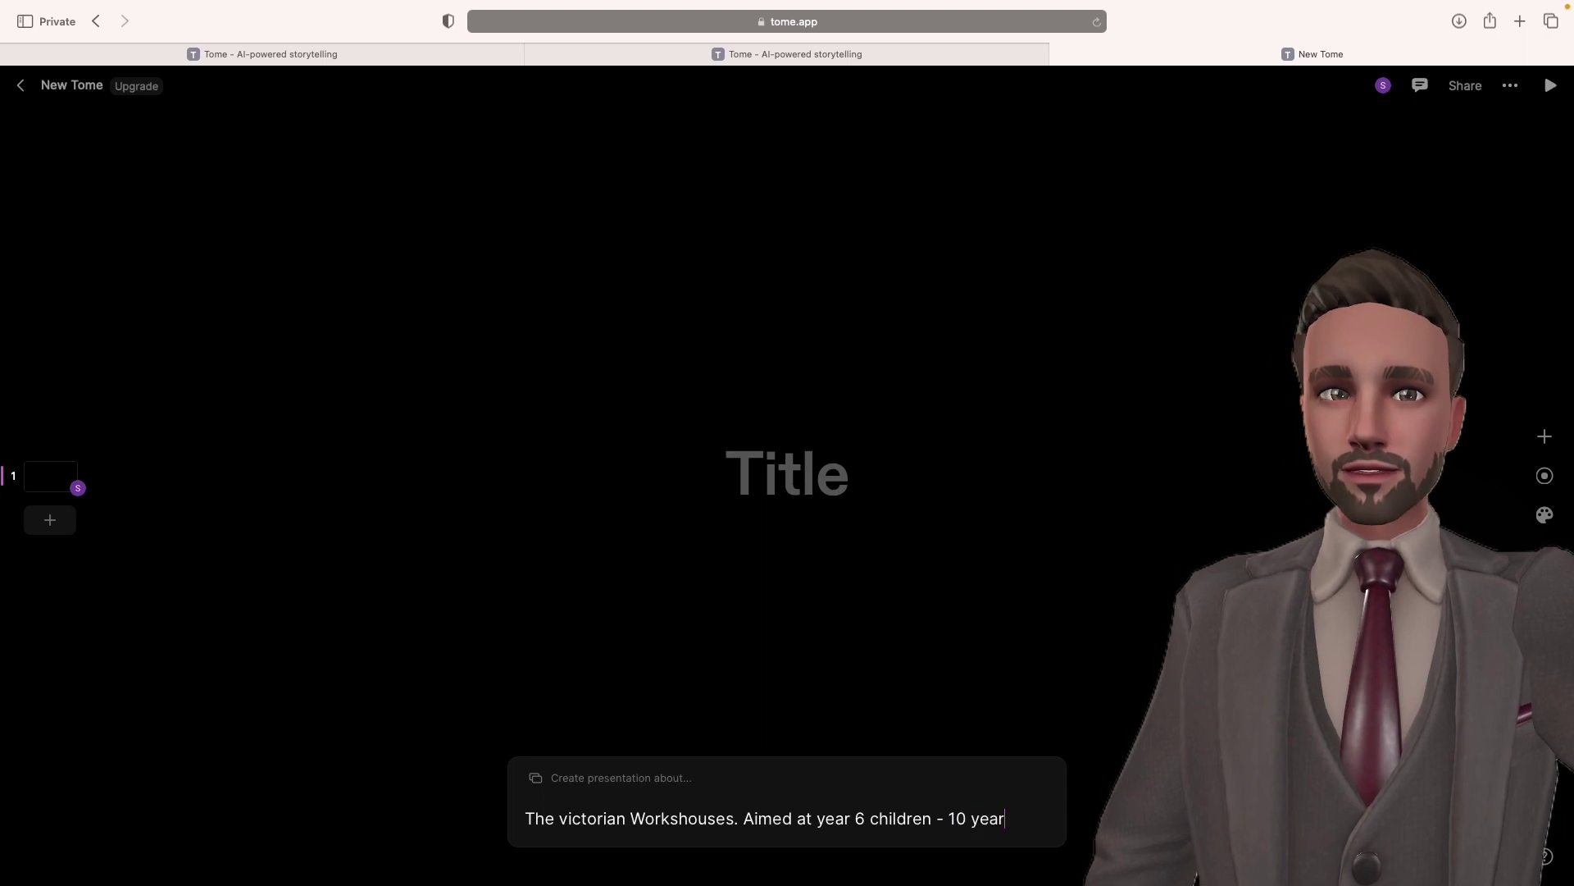
{"action": "type", "text": " olds."}
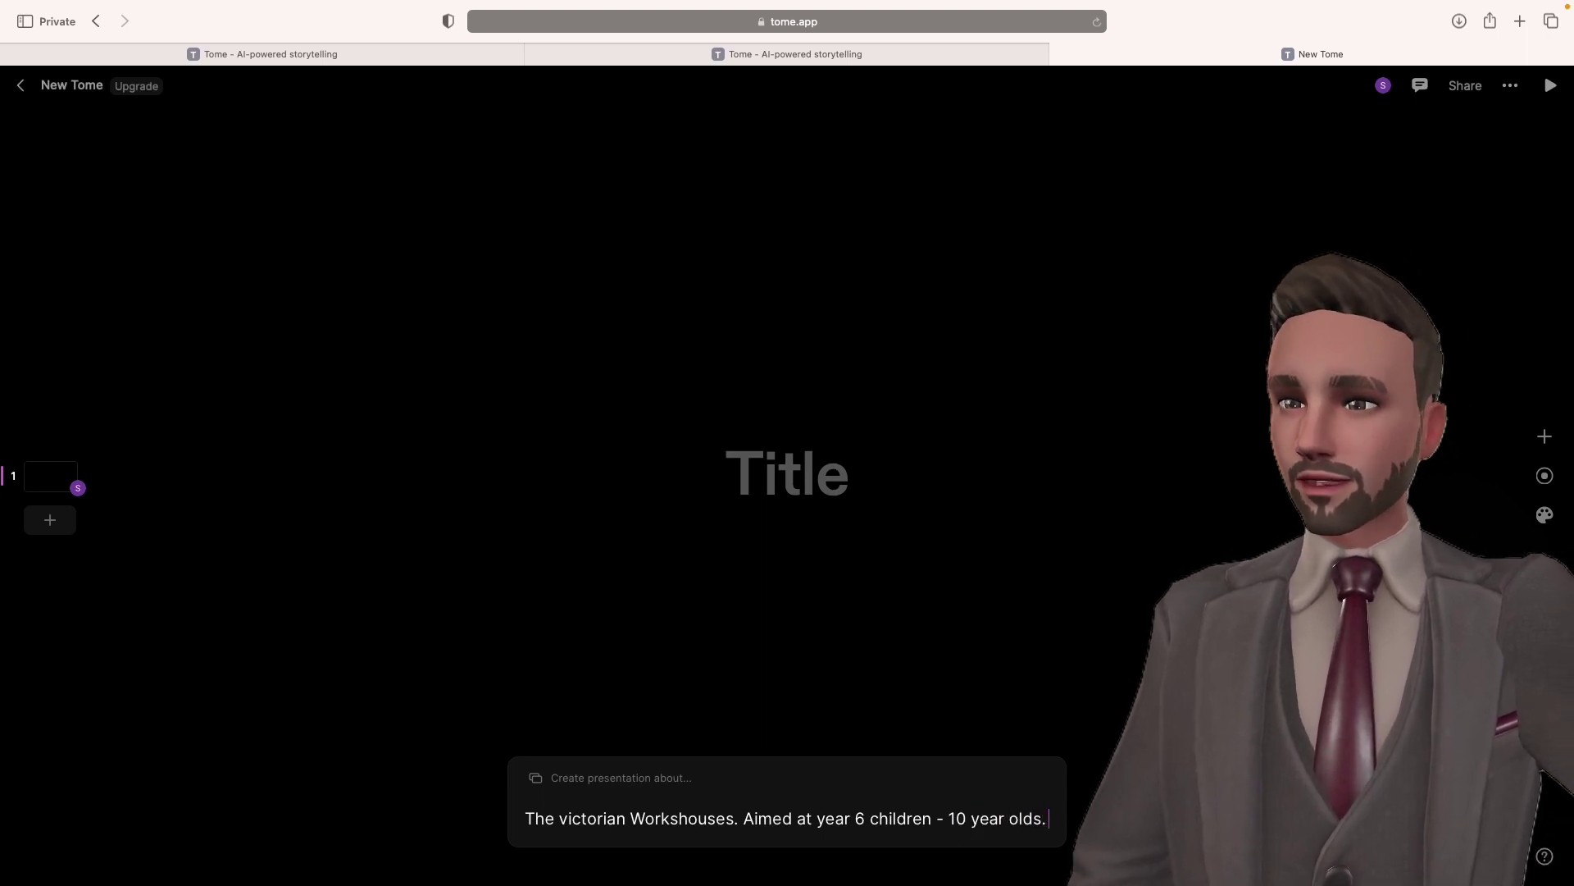
{"action": "type", "text": " Create it "}
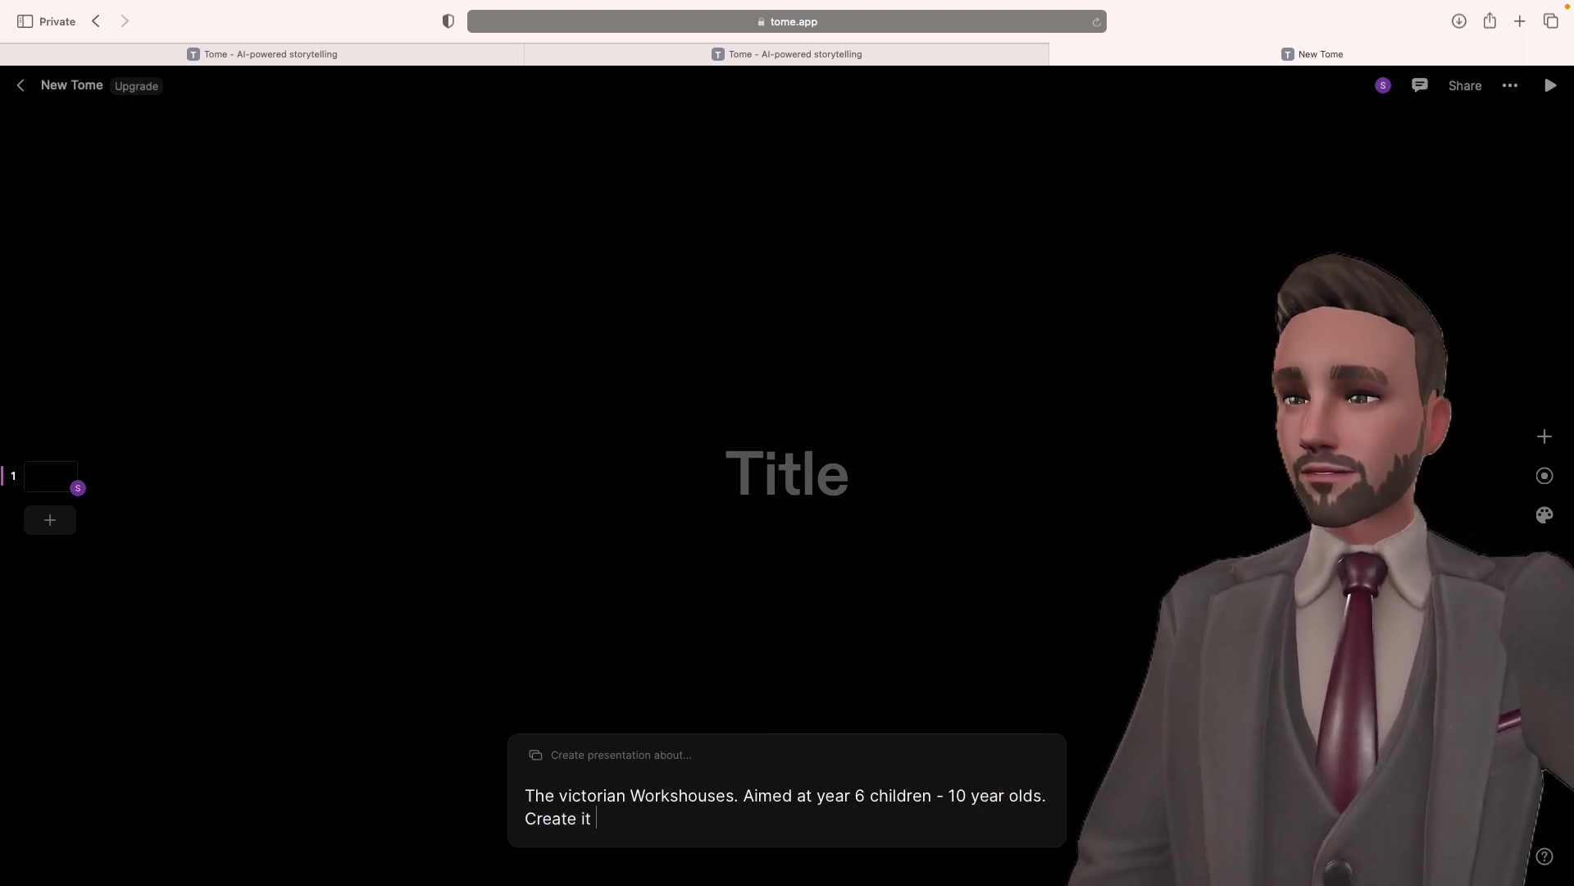
{"action": "type", "text": "fun and engagin"}
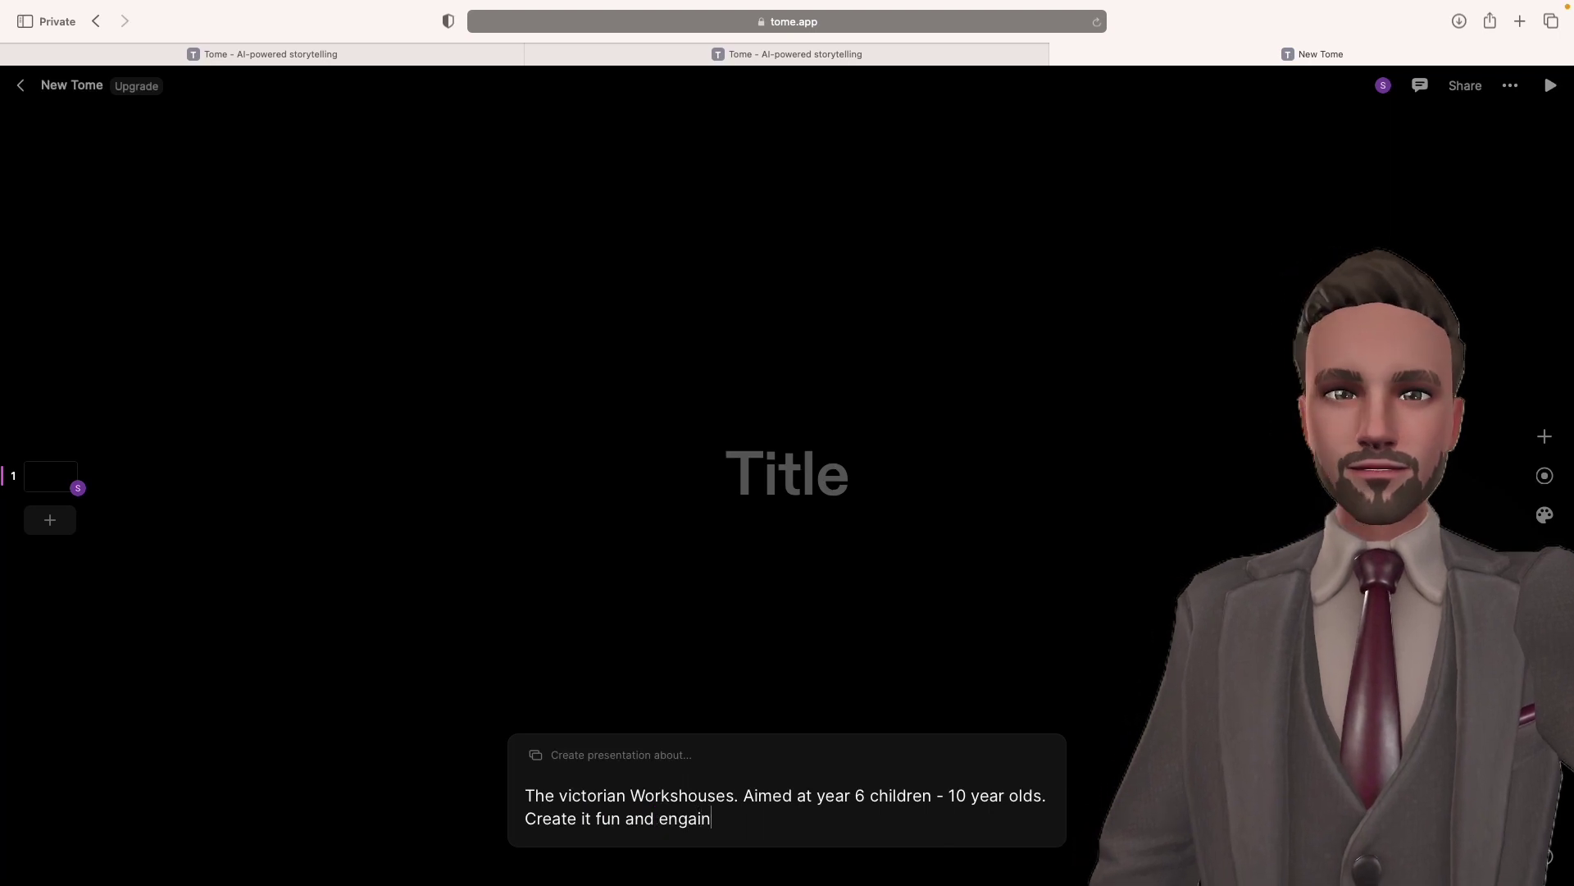
{"action": "type", "text": "g with"}
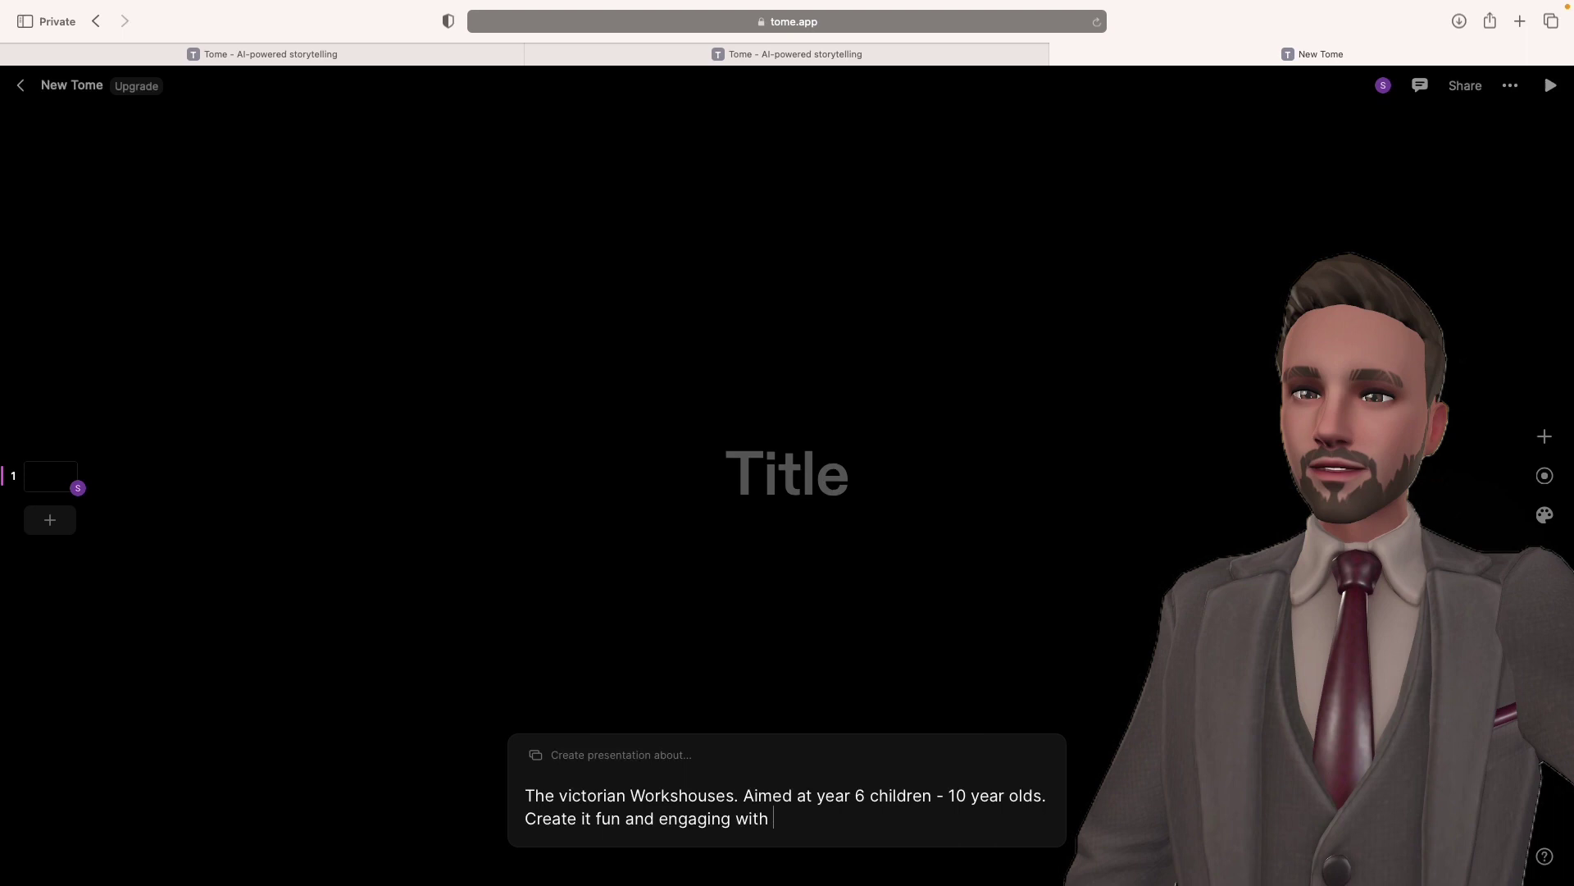
{"action": "type", "text": " Conditio"}
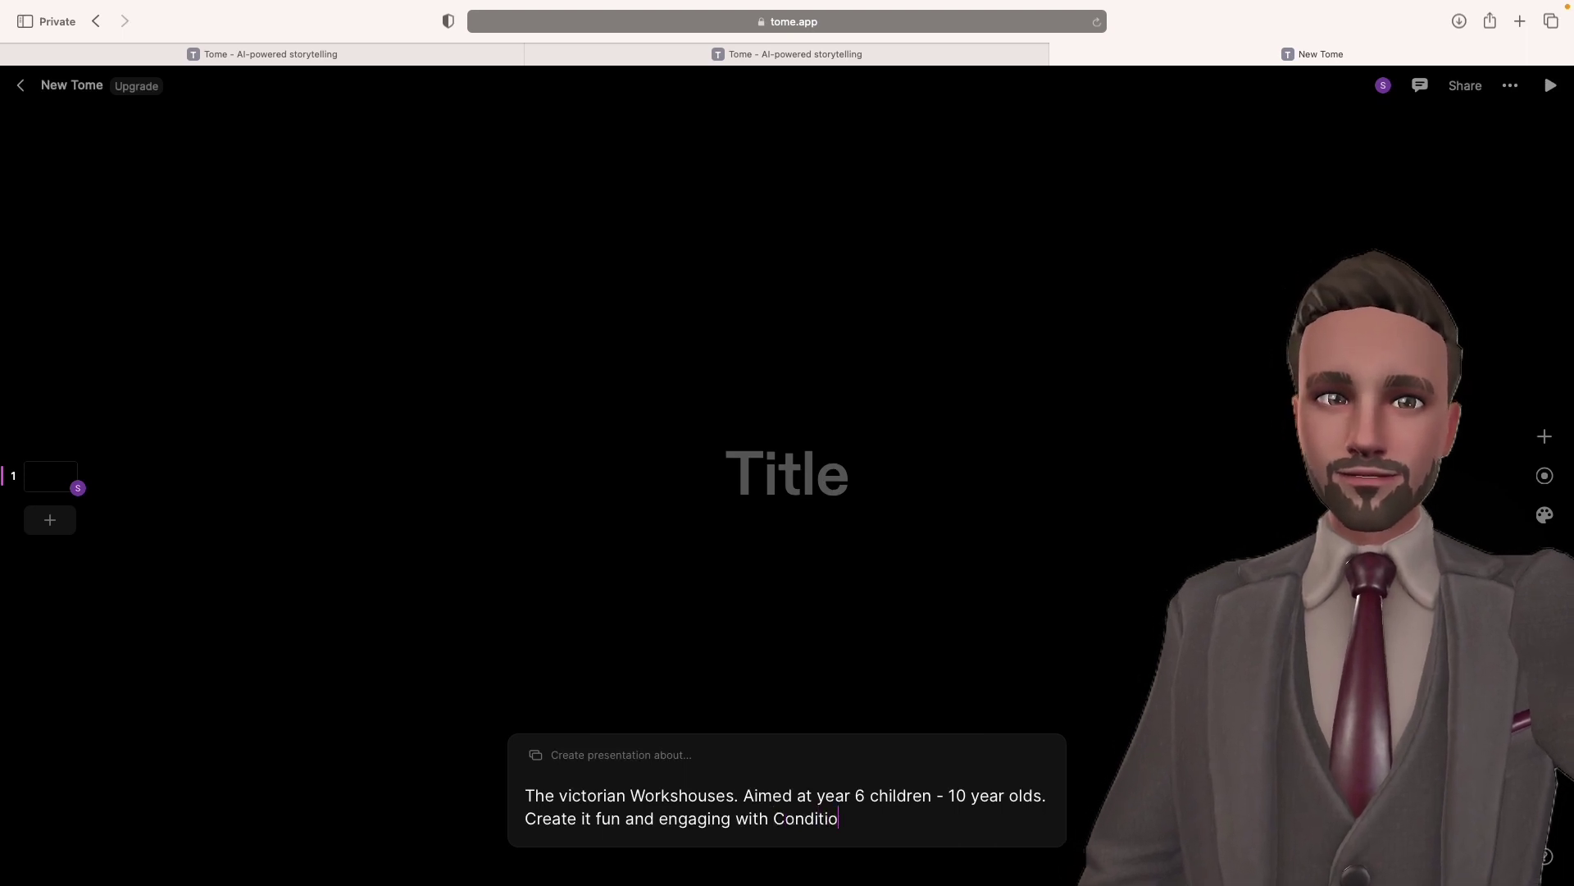
{"action": "type", "text": "ns of workhous"}
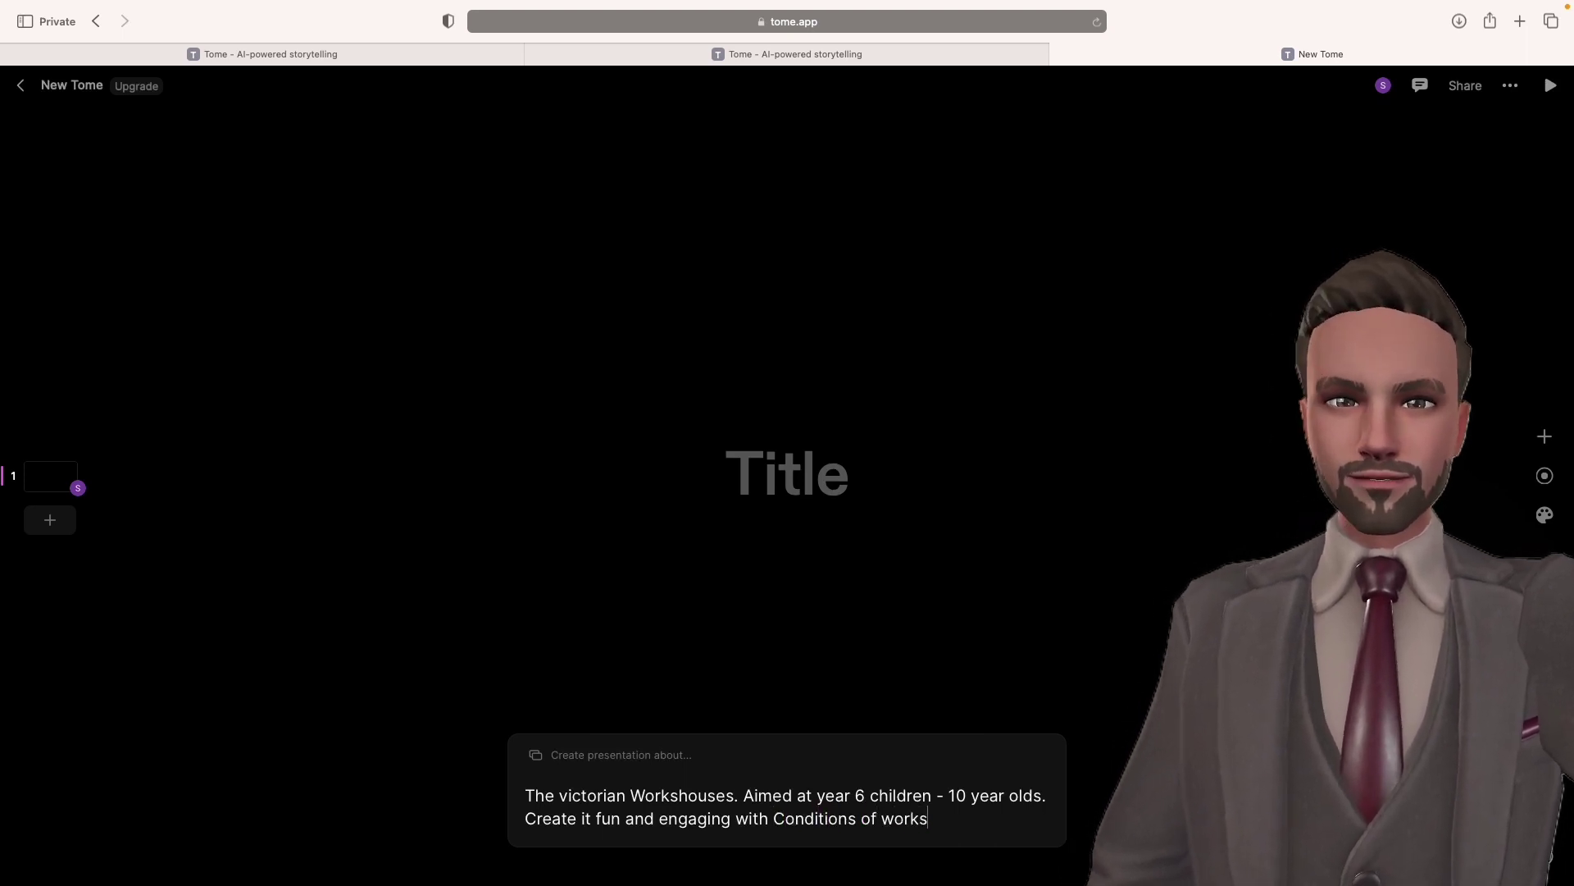
{"action": "key", "text": "BackSpace"}
{"action": "type", "text": "house."}
{"action": "type", "text": " Separation of "}
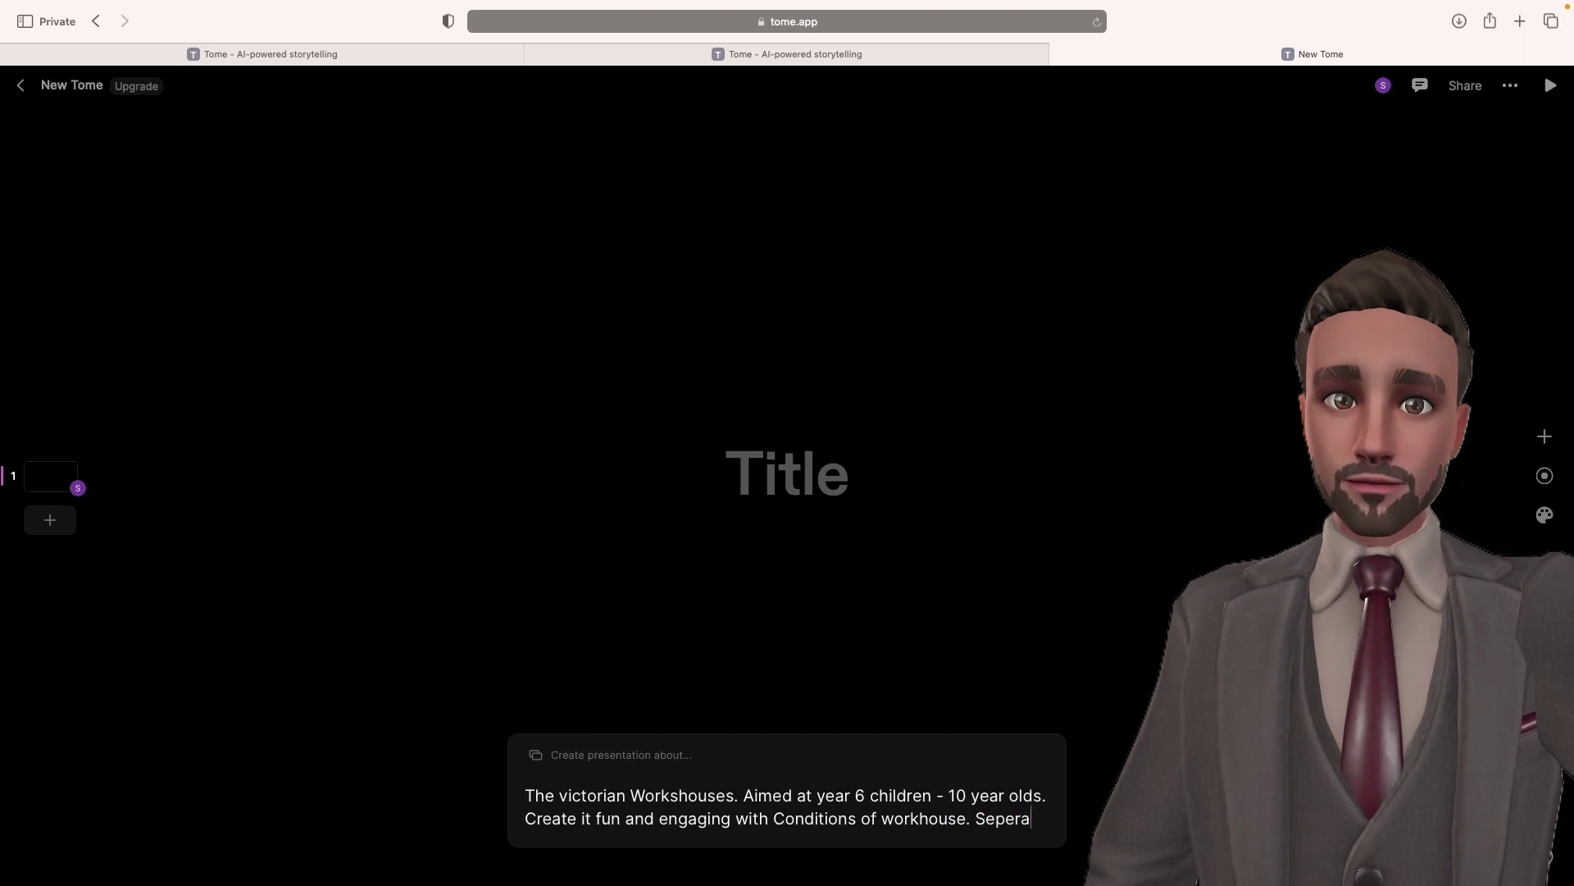
{"action": "type", "text": "children f"}
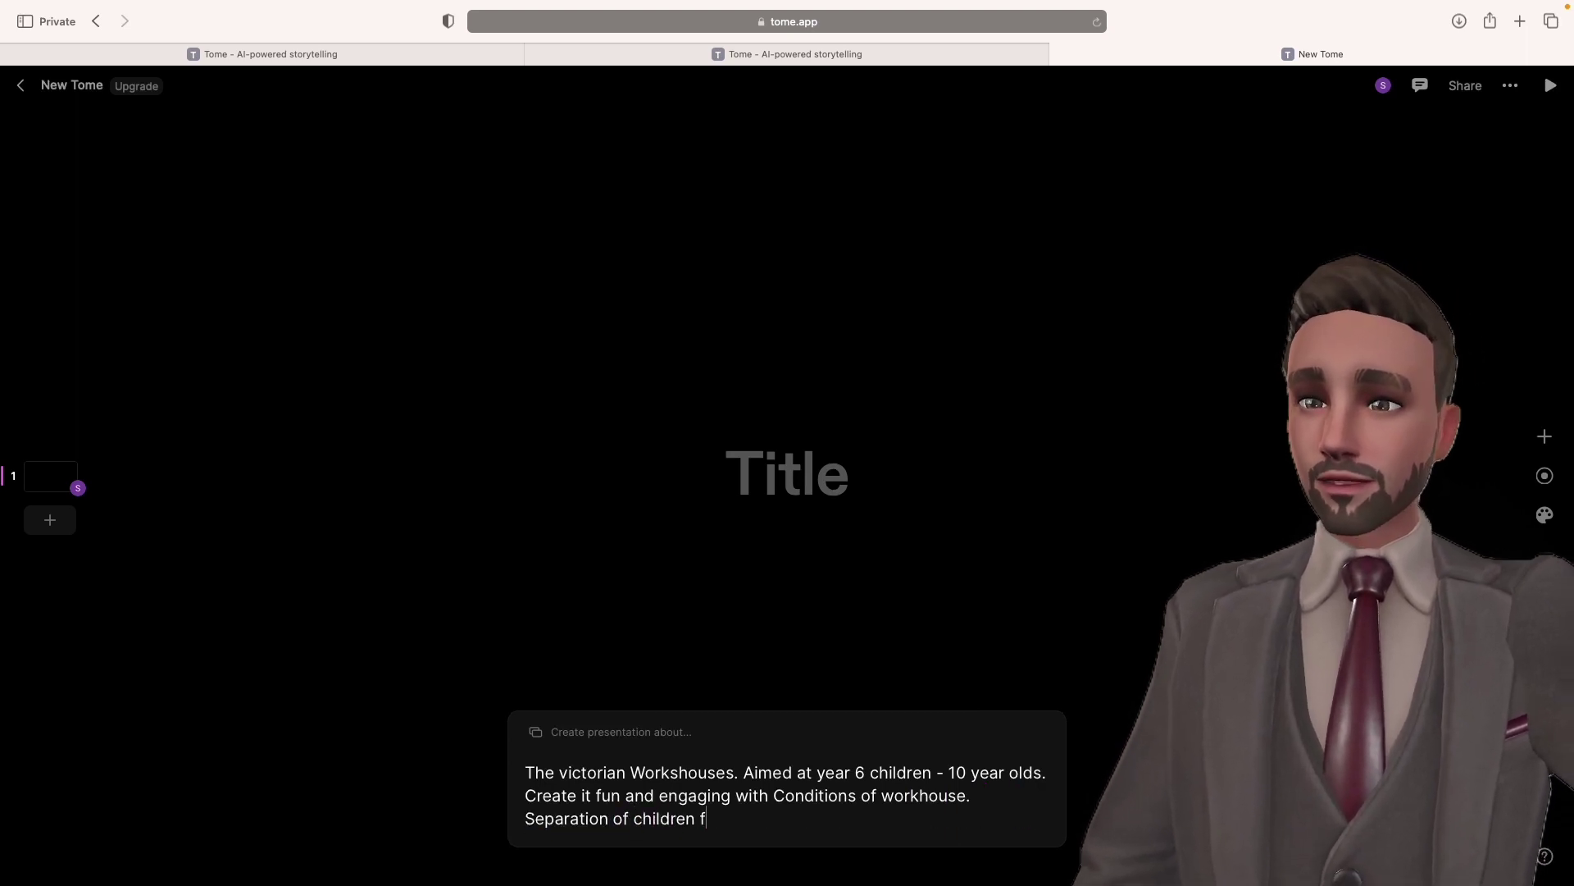
{"action": "type", "text": "rom parents. Work"}
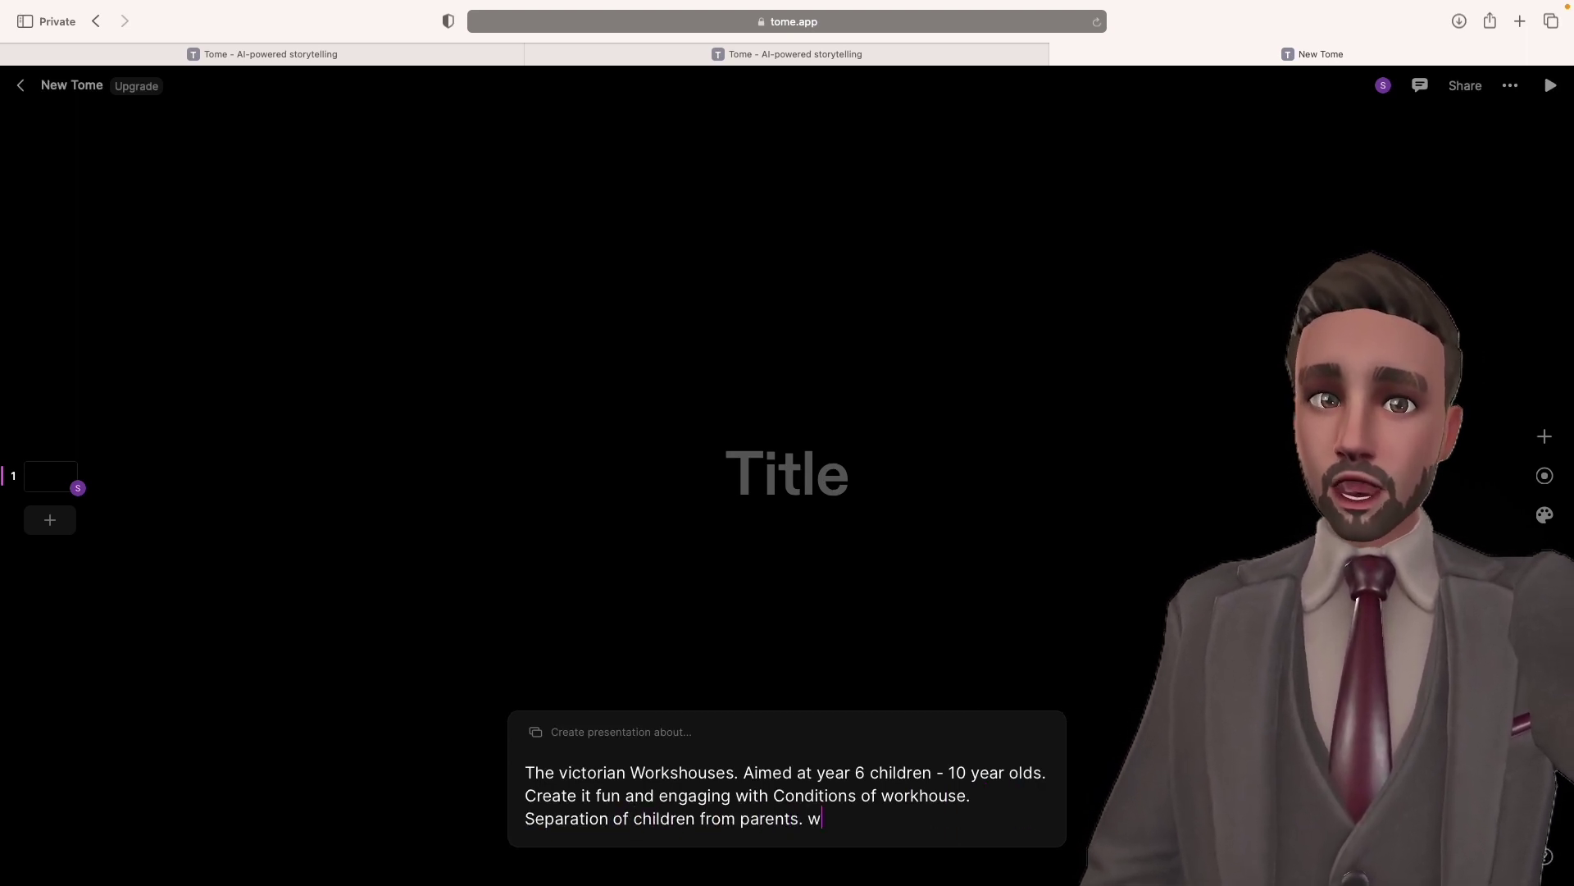
{"action": "type", "text": " in work"}
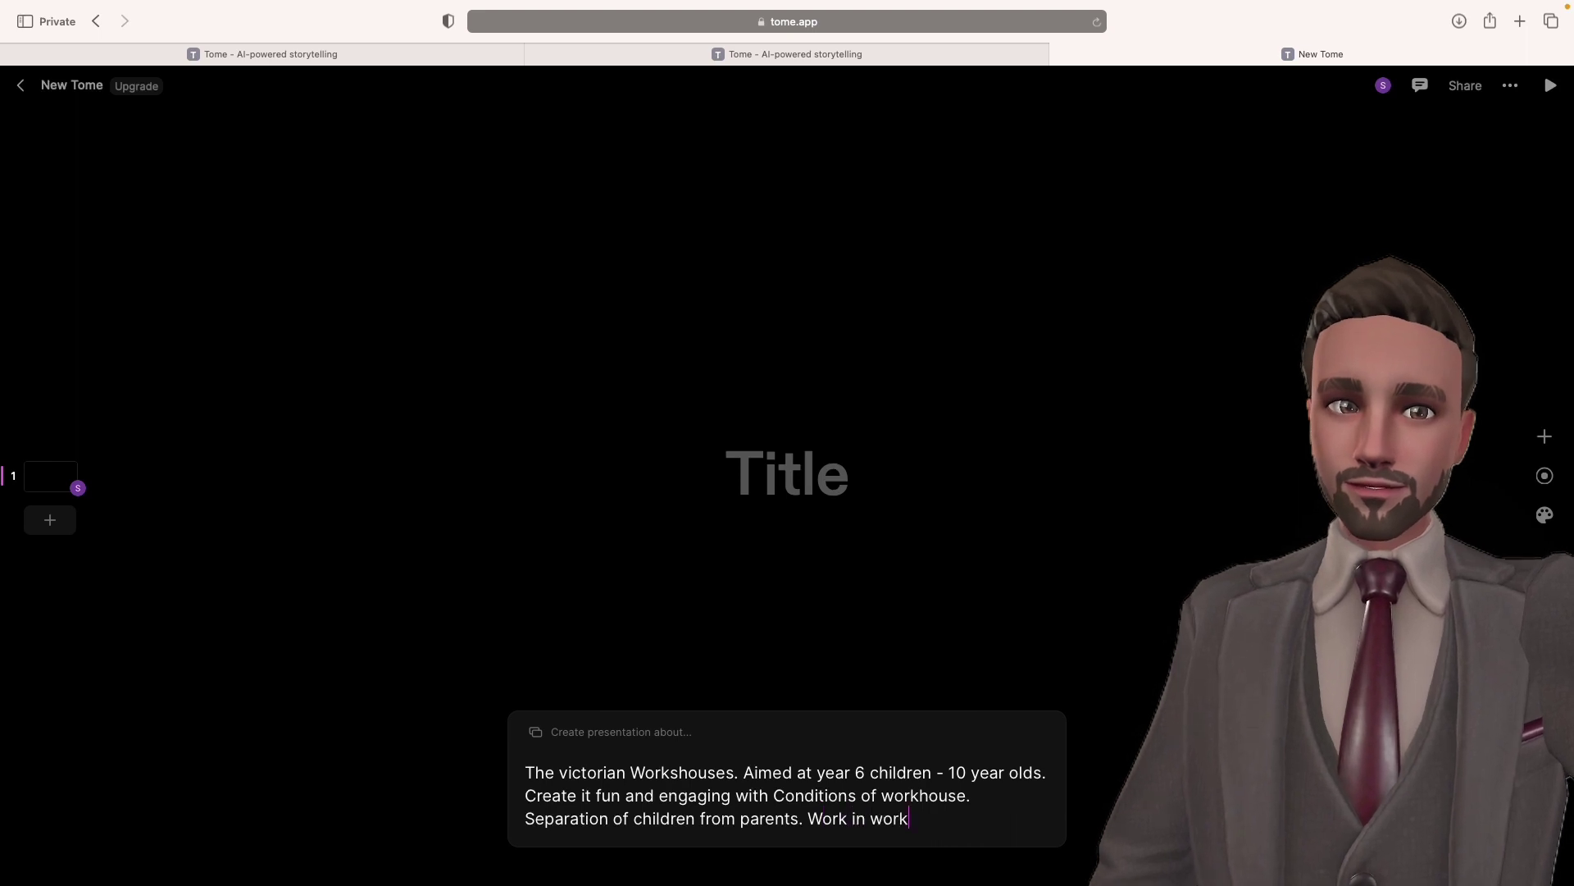
{"action": "type", "text": "house. Why did "}
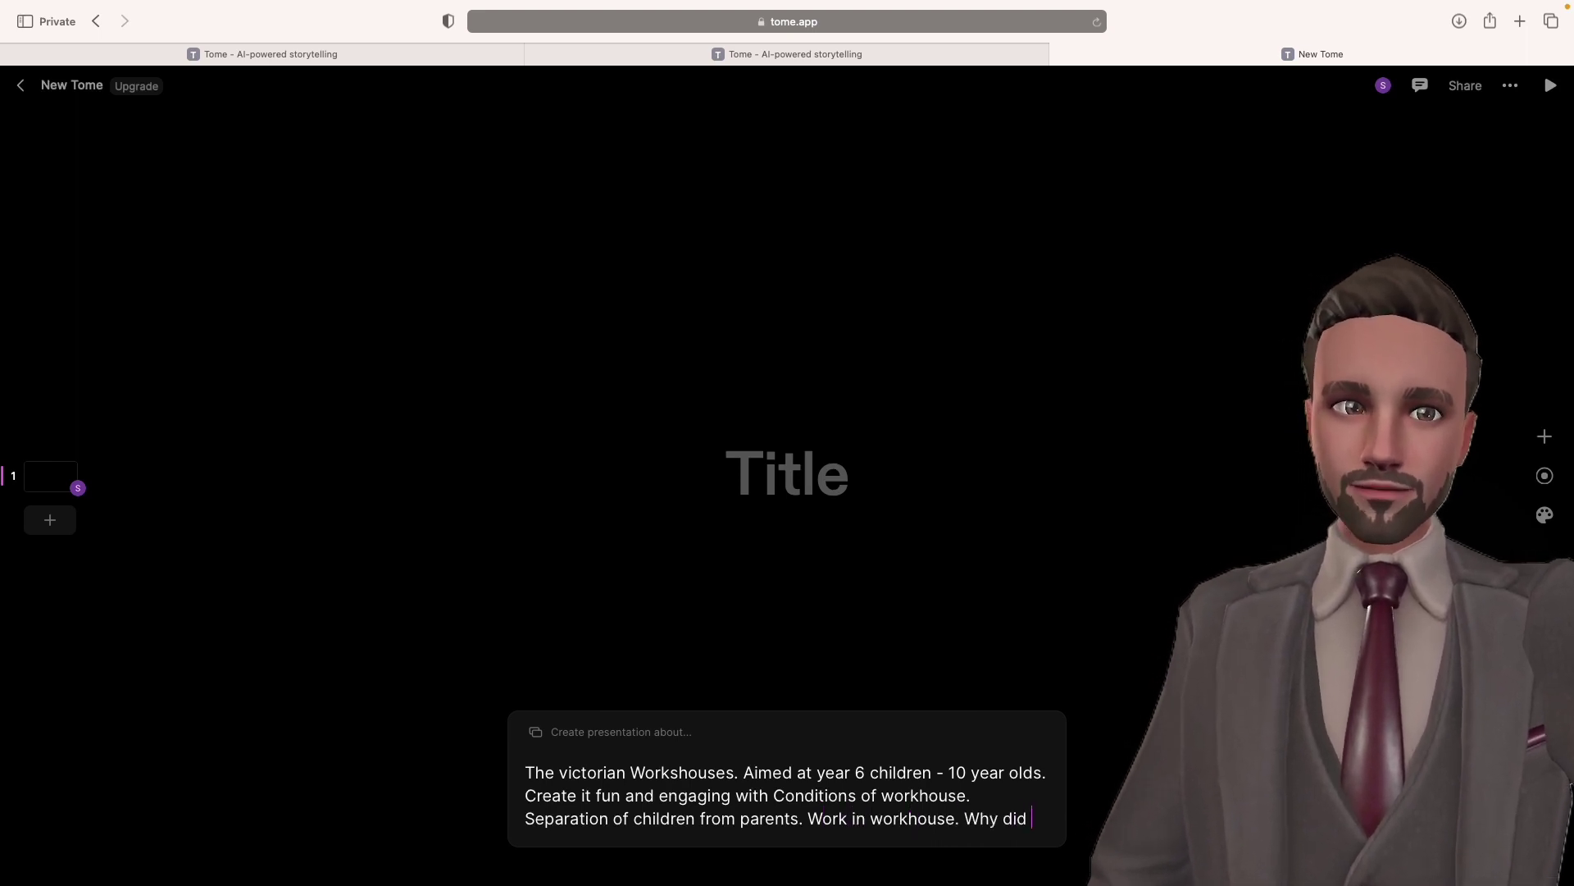
{"action": "type", "text": "start and w"}
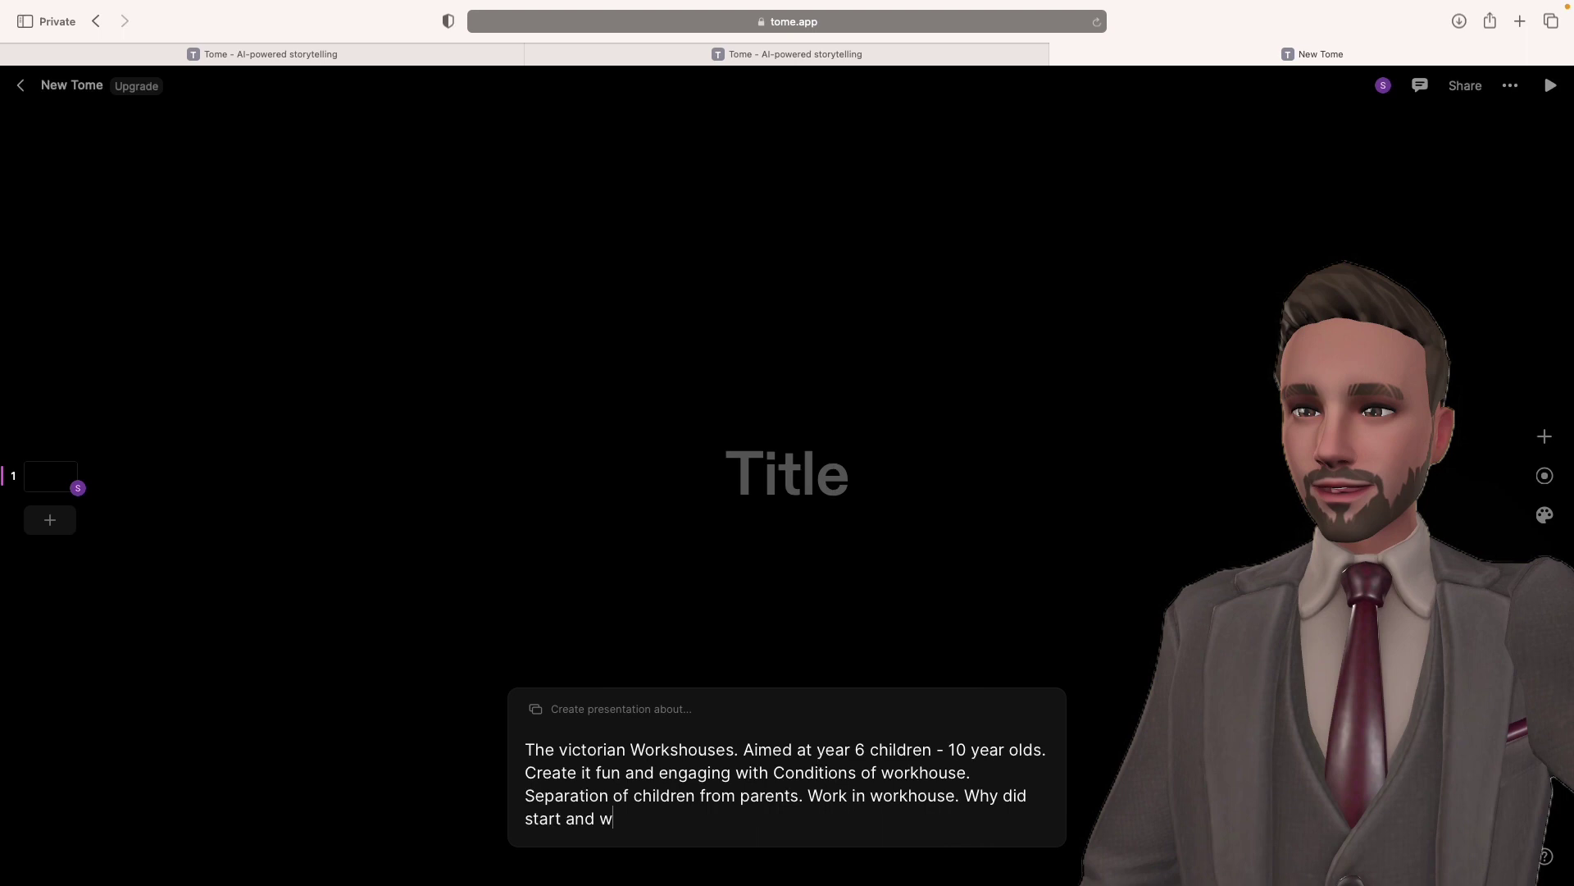
{"action": "type", "text": "hstart and why did it end?"}
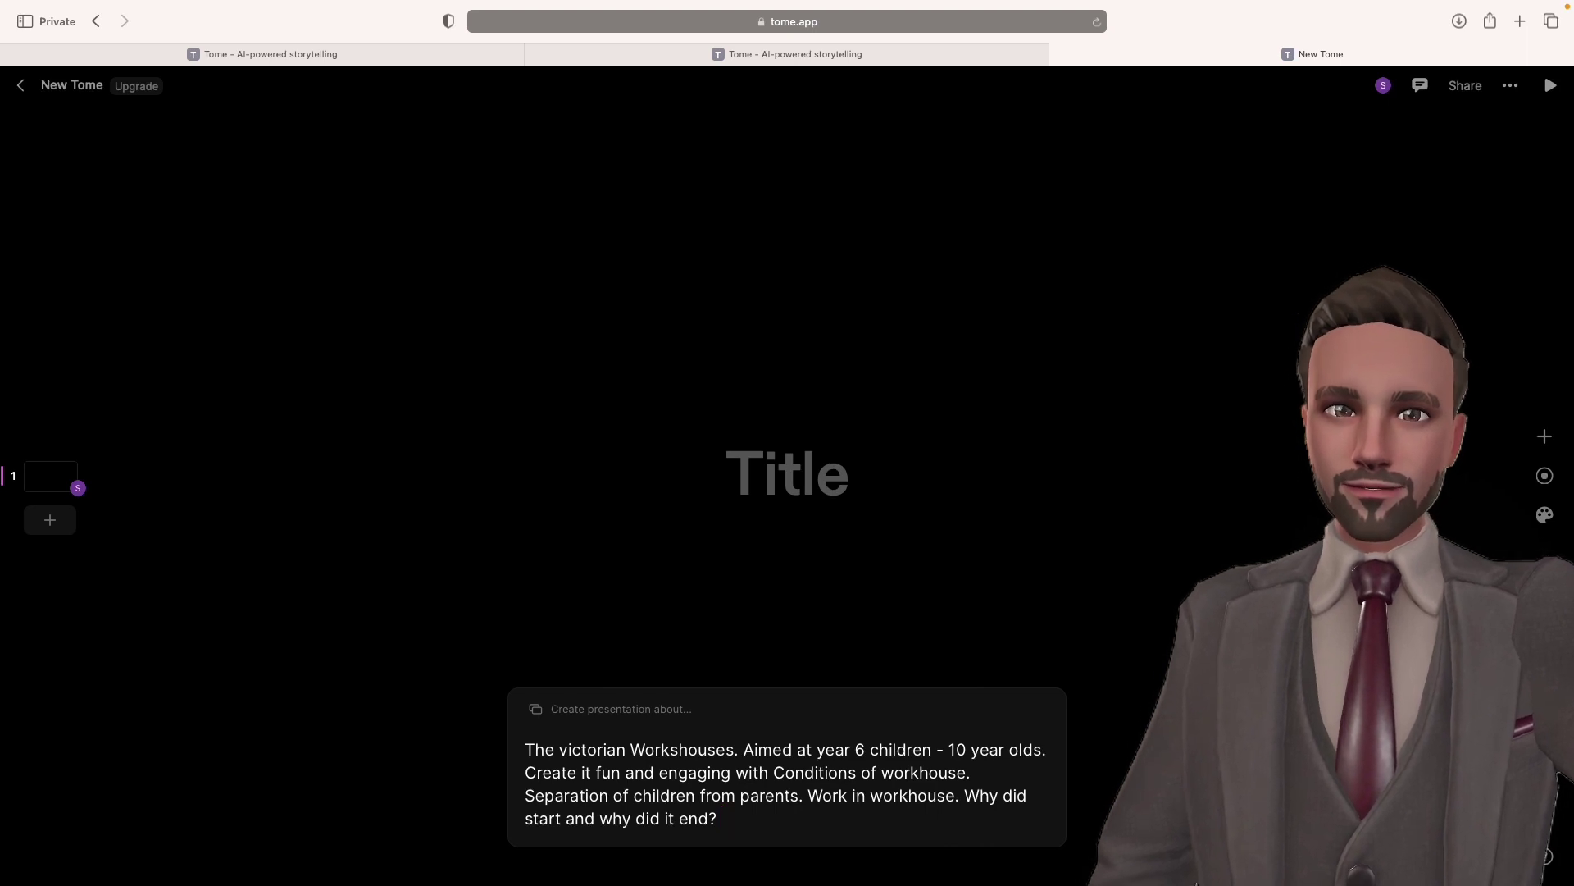
Generate the outline and build 'From Rags to Riches: The Rise and Fall of Victorian Workhouses'.
{"action": "key", "text": "Return"}
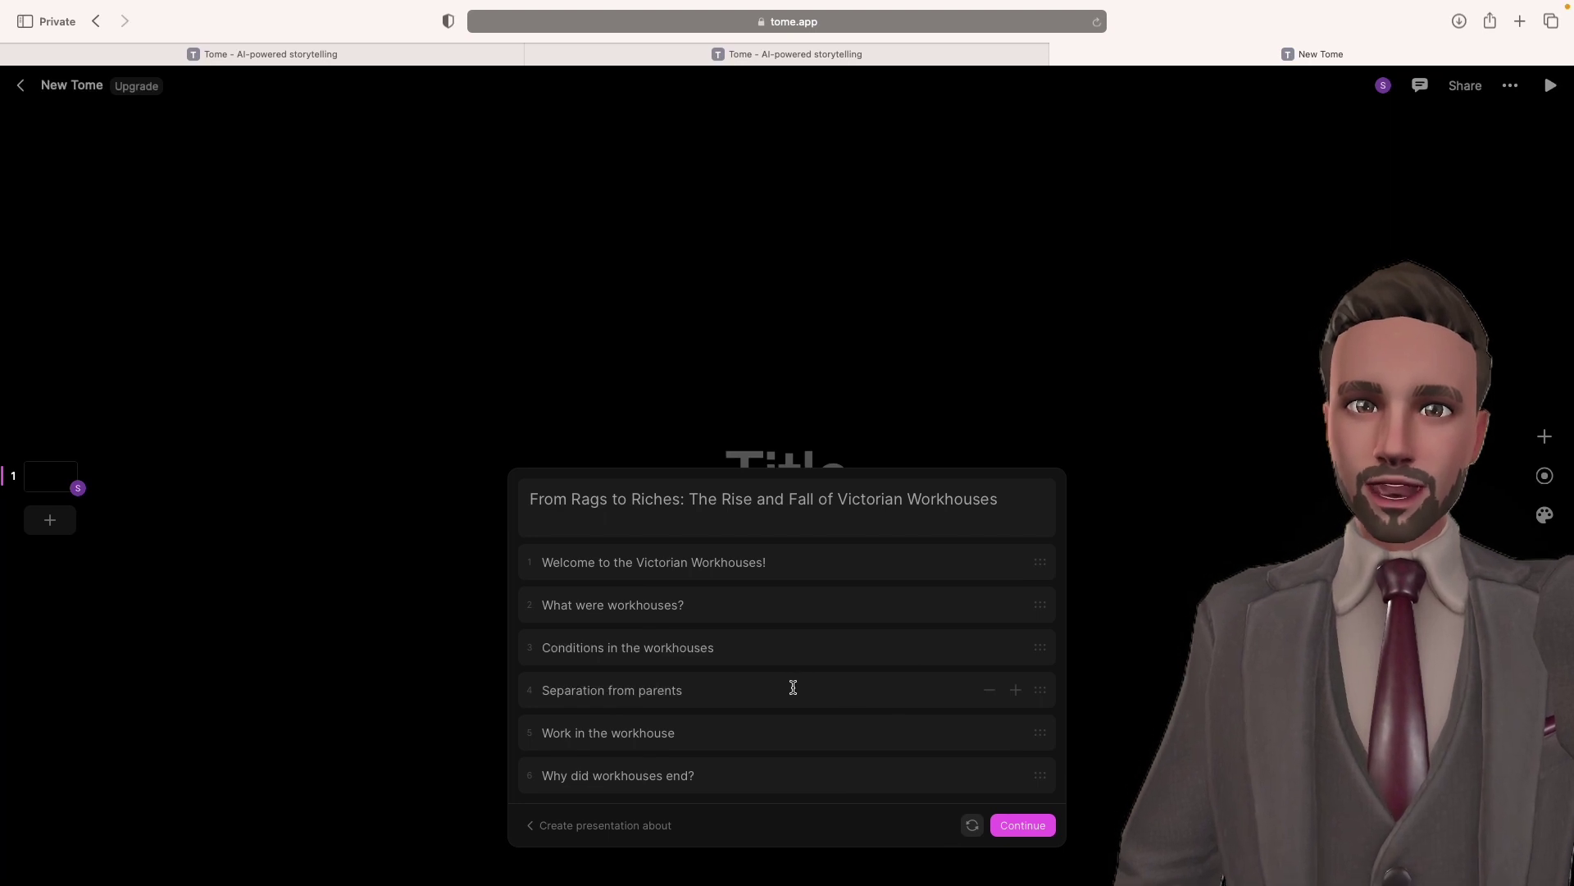
{"action": "left_click", "coordinate": [1025, 828]}
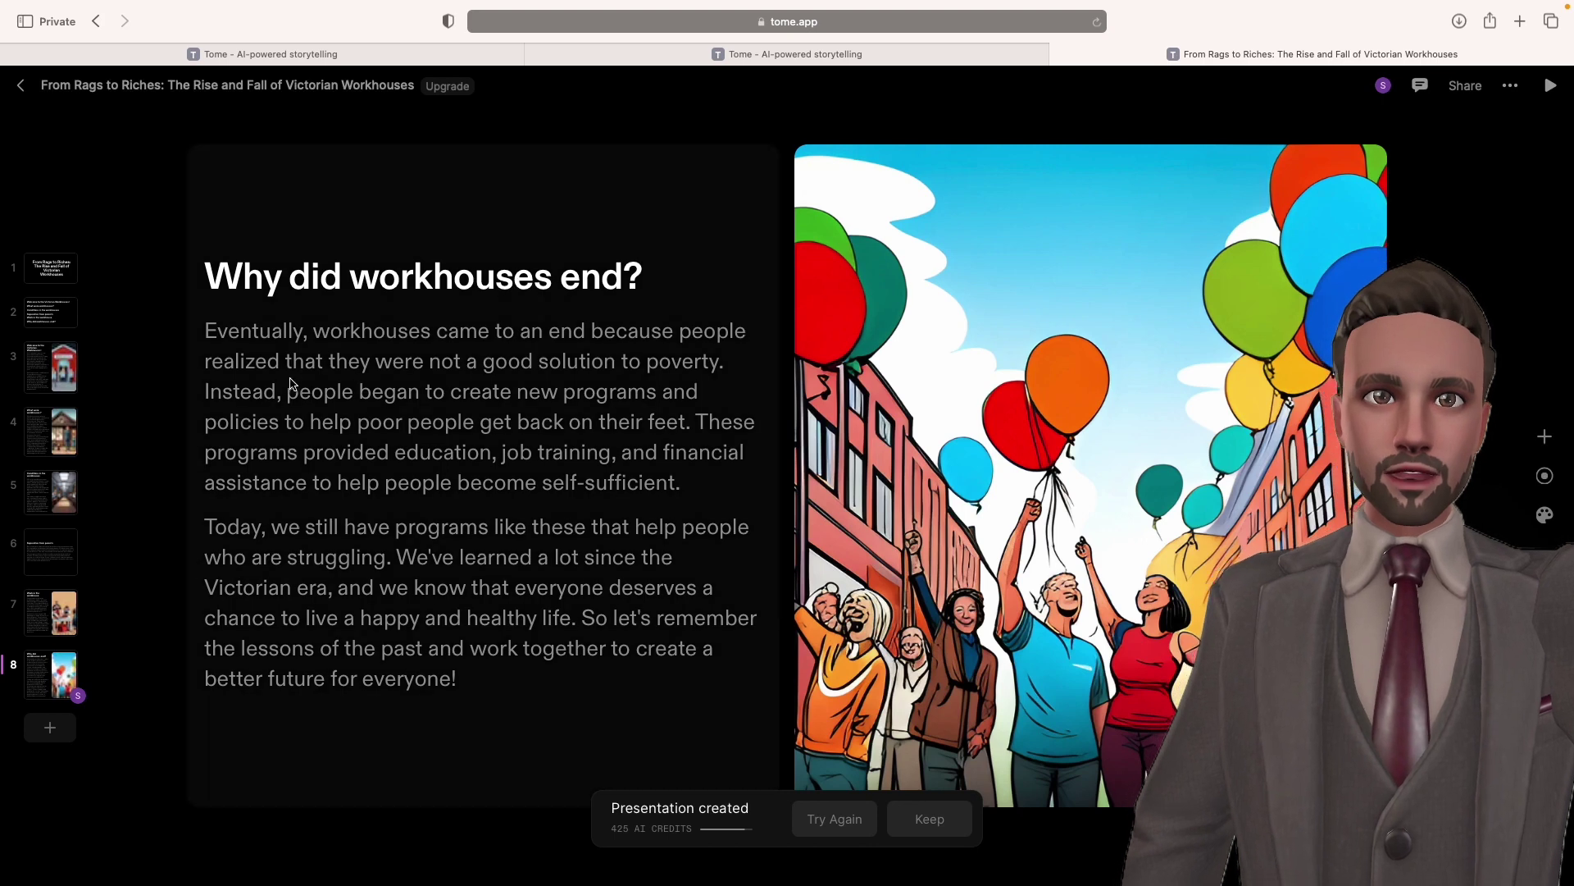
Shorten the title to 'Victorian Workhouses', undo back to the full title, then view slide 2.
{"action": "left_click", "coordinate": [65, 284]}
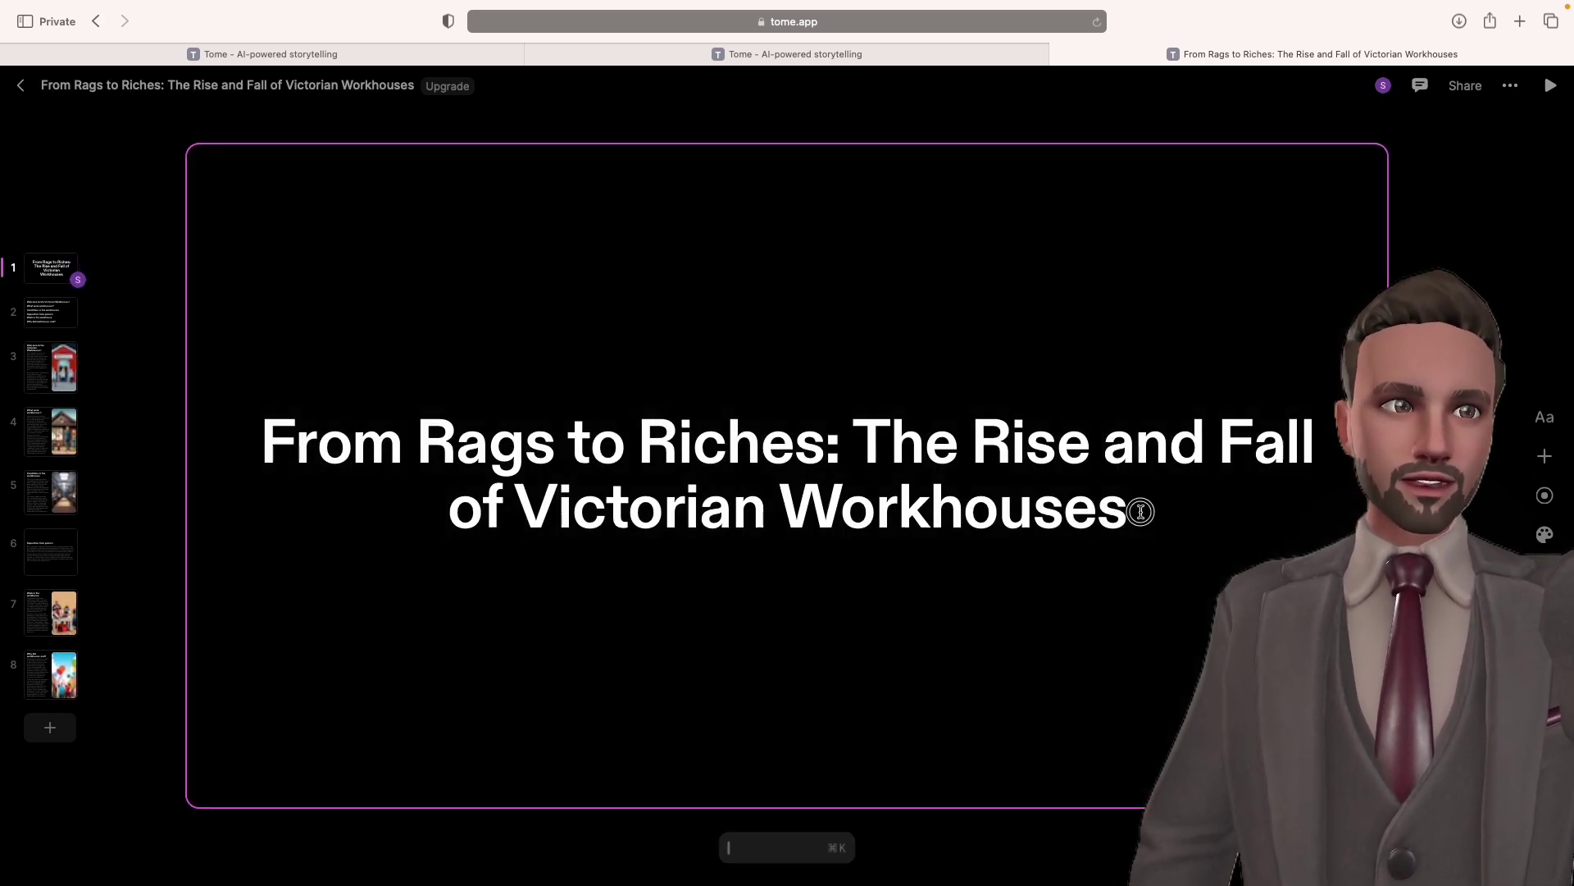
{"action": "left_click_drag", "start_coordinate": [1132, 509], "coordinate": [282, 438]}
{"action": "left_click", "coordinate": [266, 433]}
{"action": "key", "text": "super+a"}
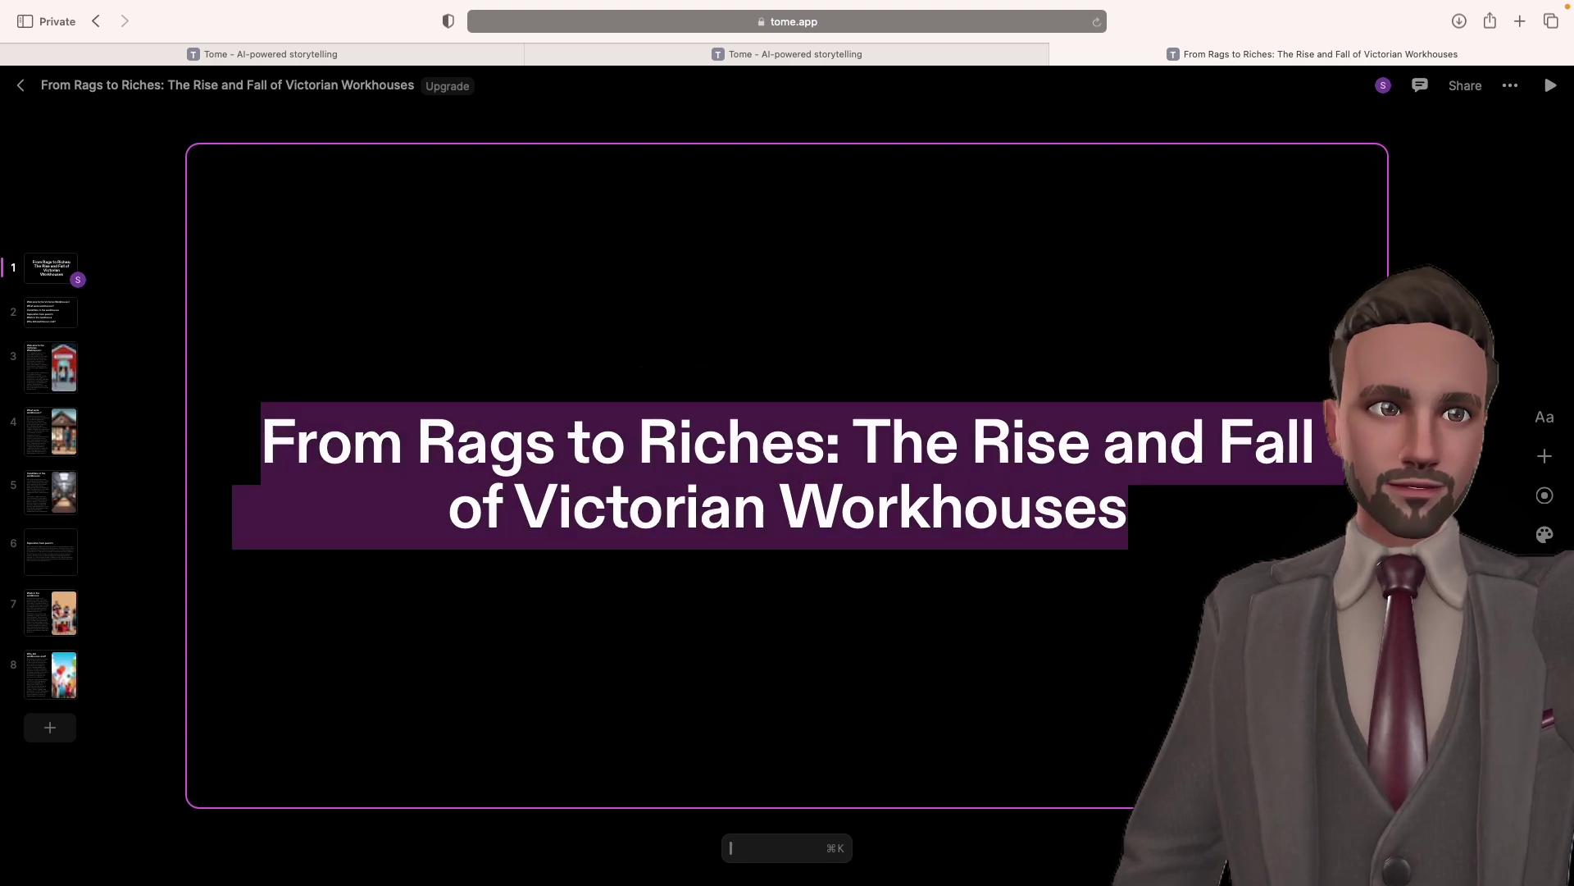
{"action": "left_click", "coordinate": [900, 476]}
{"action": "left_click_drag", "start_coordinate": [1255, 447], "coordinate": [263, 444]}
{"action": "key", "text": "BackSpace"}
{"action": "left_click_drag", "start_coordinate": [526, 469], "coordinate": [453, 472]}
{"action": "key", "text": "BackSpace"}
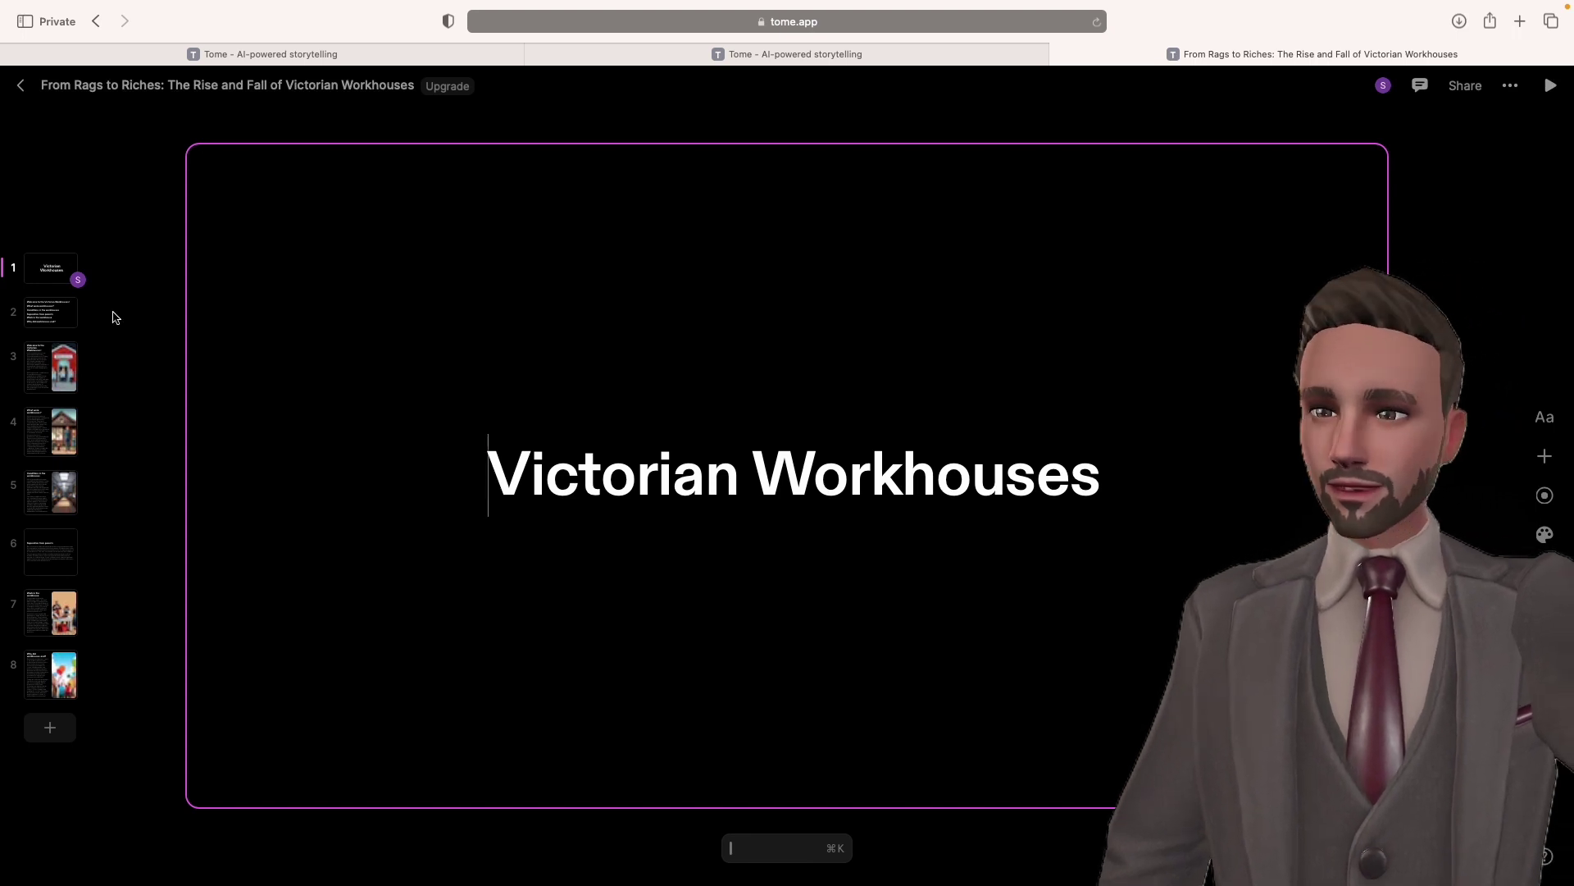
{"action": "key", "text": "super+z"}
{"action": "key", "text": "super+z"}
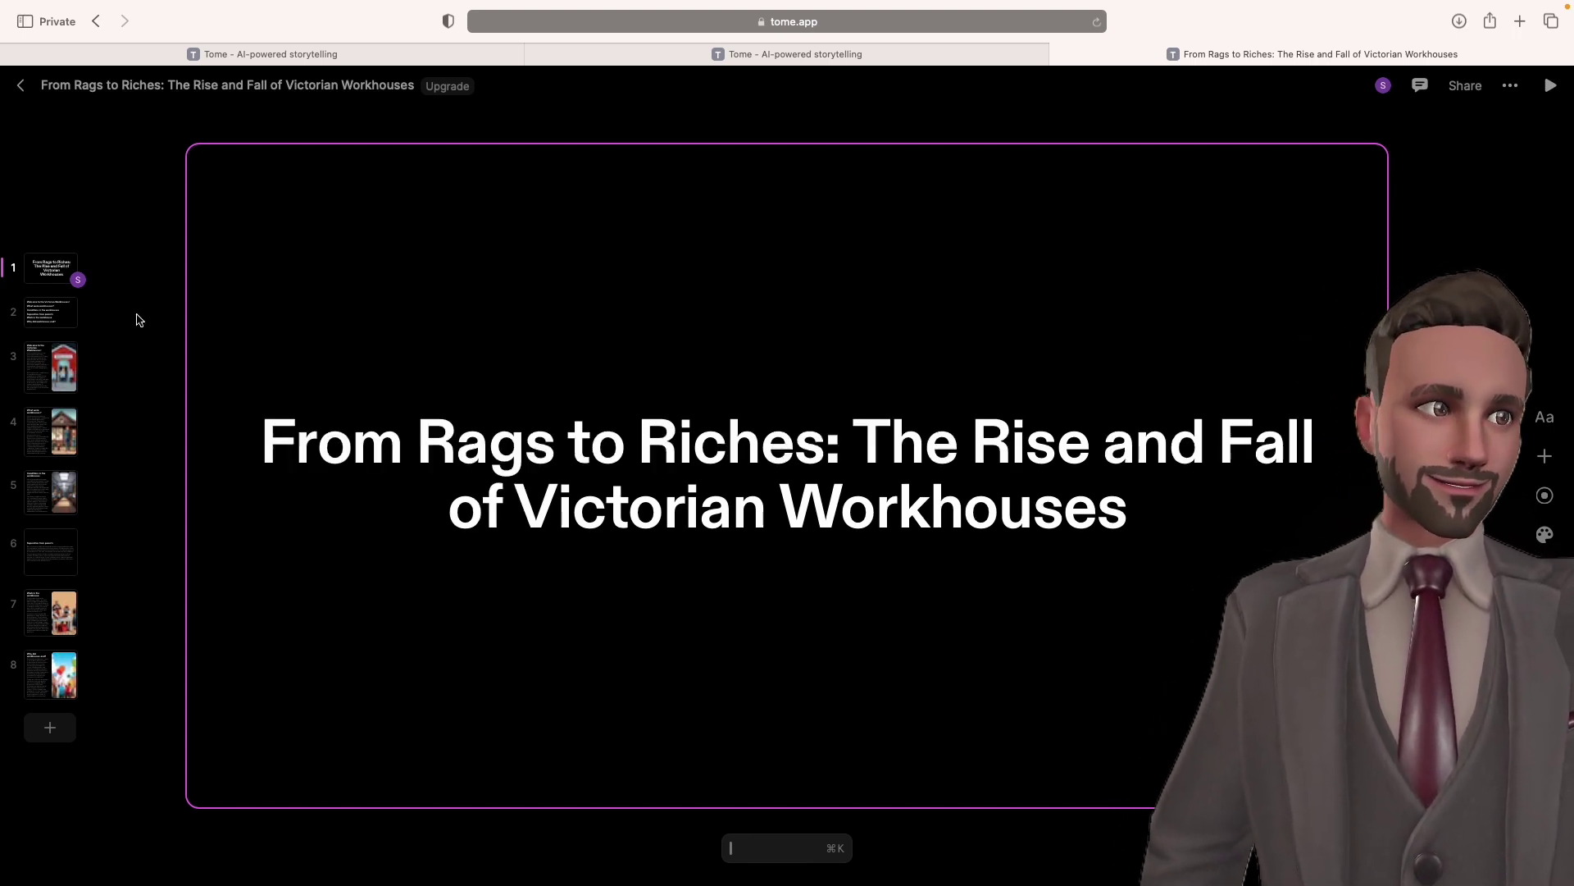
{"action": "left_click", "coordinate": [65, 319]}
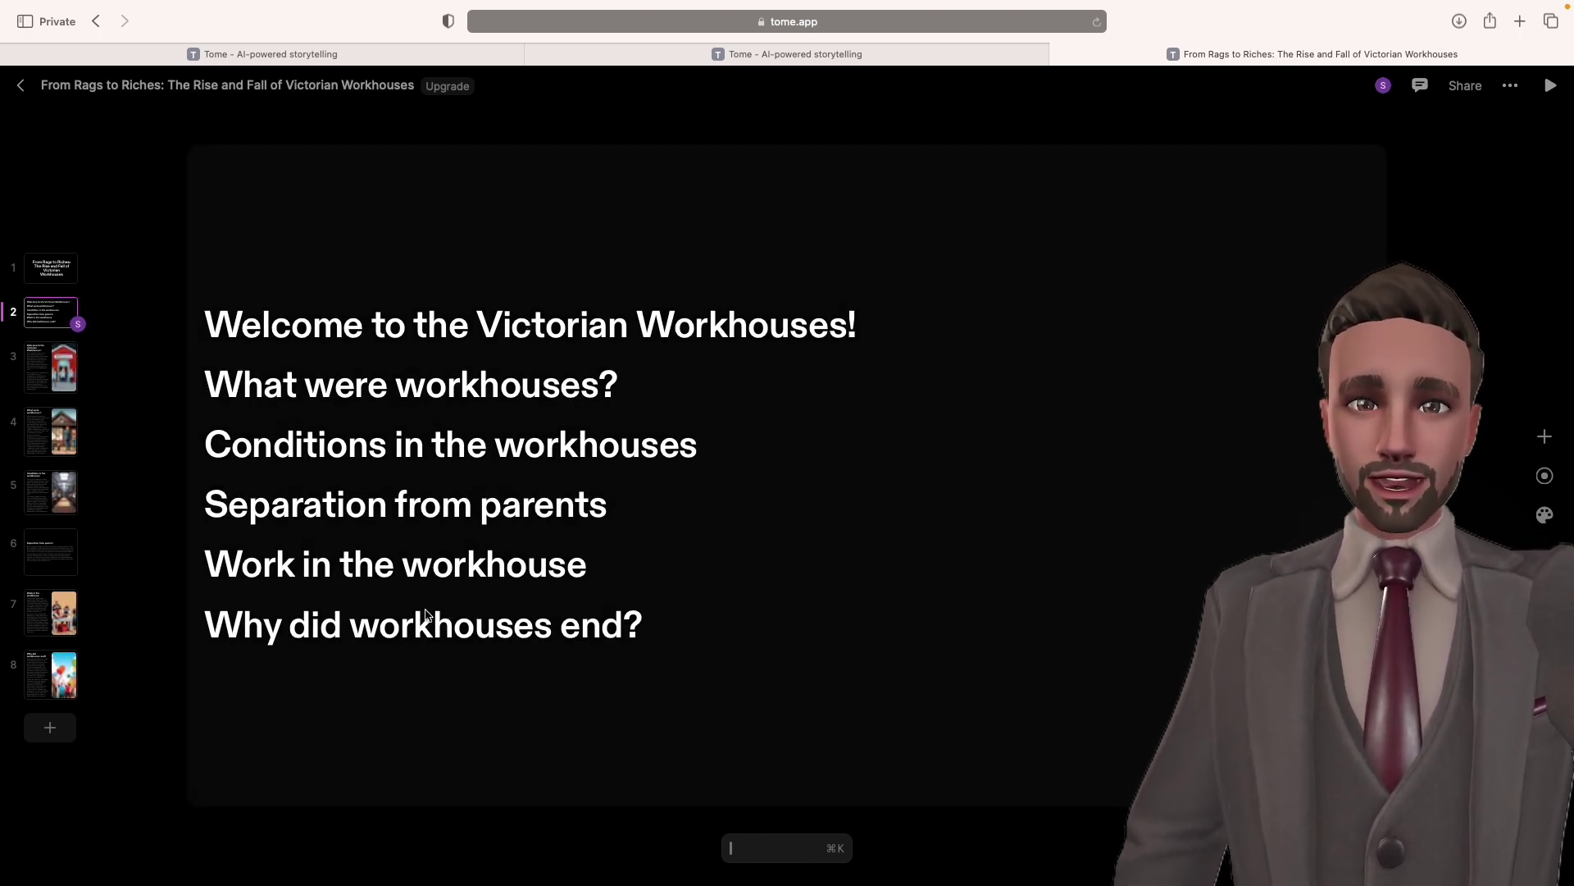
Delete the topic-list slide from the slide panel.
{"action": "right_click", "coordinate": [46, 333]}
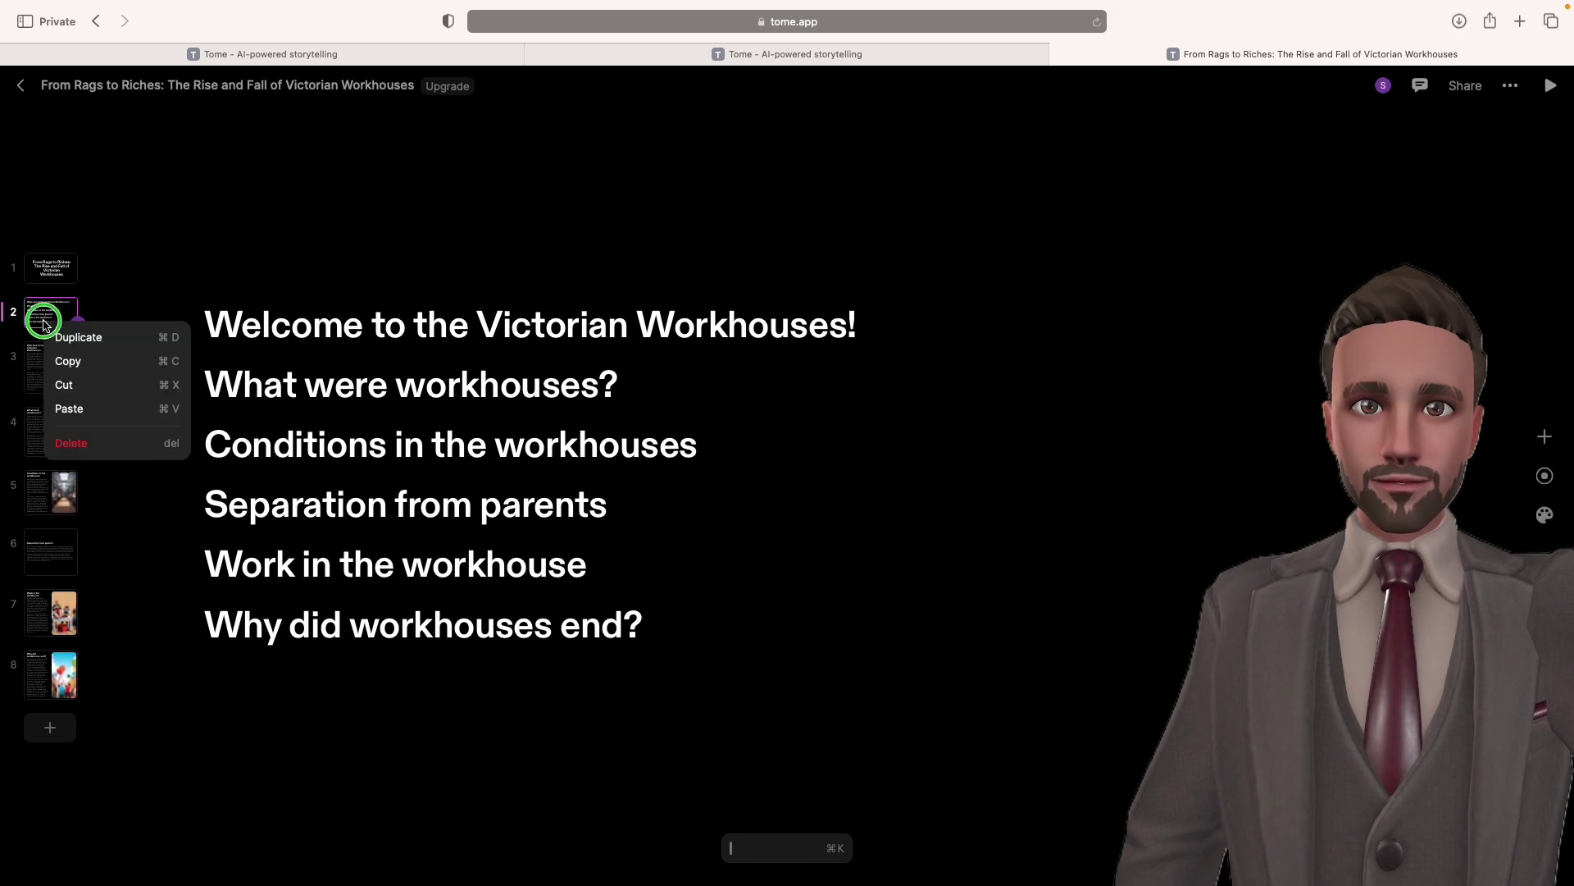
{"action": "left_click", "coordinate": [91, 441]}
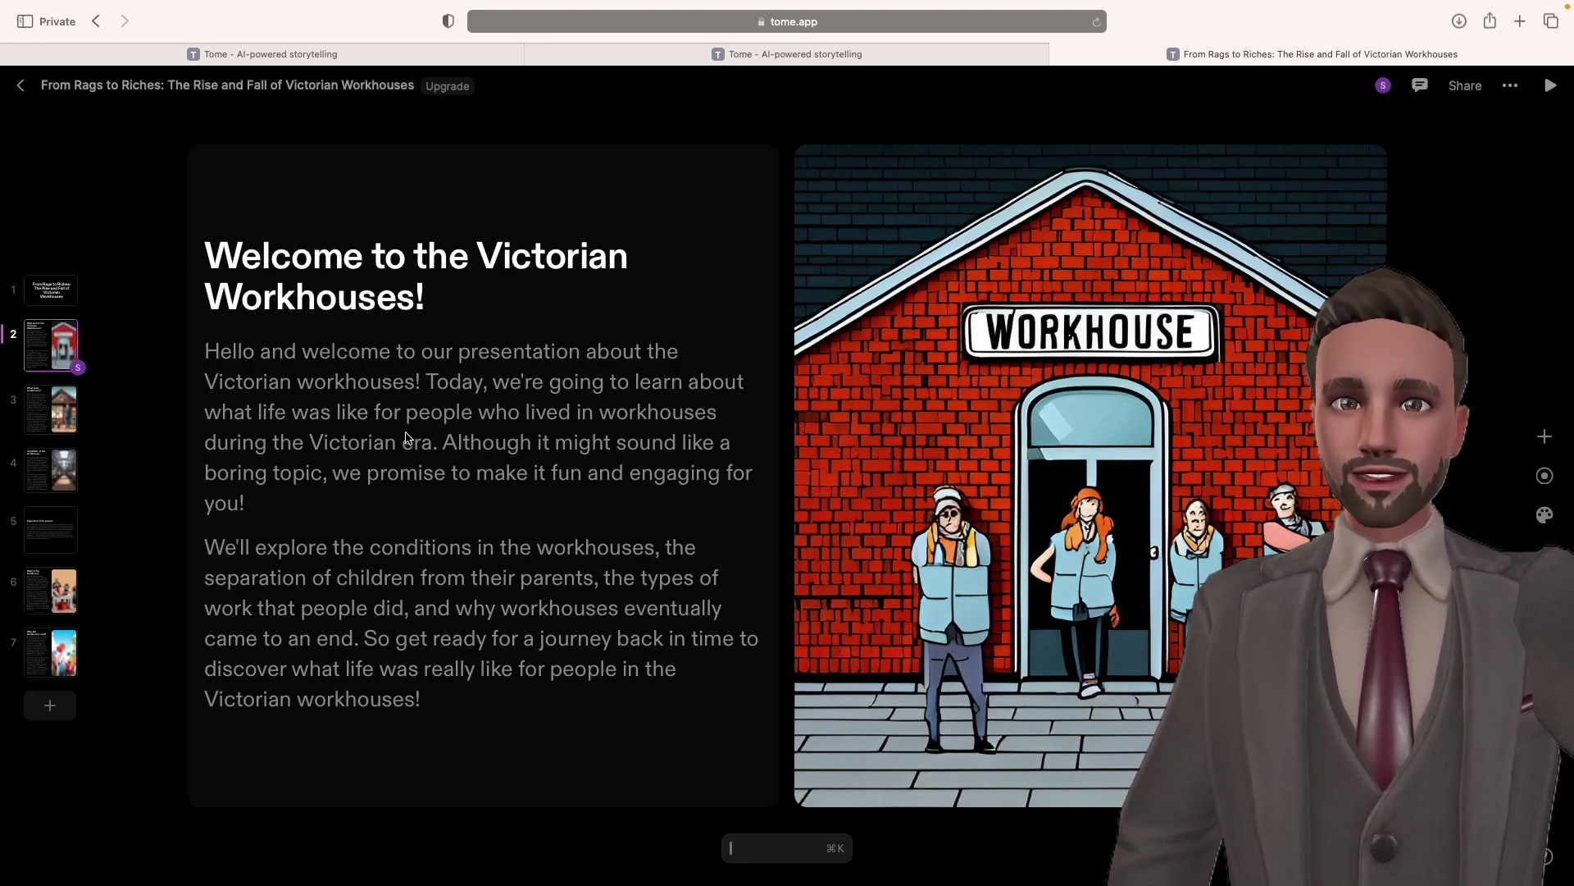
Rewrite the welcome paragraph's fun-and-engaging sentence to end with 'it really interesting.'.
{"action": "left_click", "coordinate": [336, 507]}
{"action": "left_click_drag", "start_coordinate": [312, 507], "coordinate": [328, 473]}
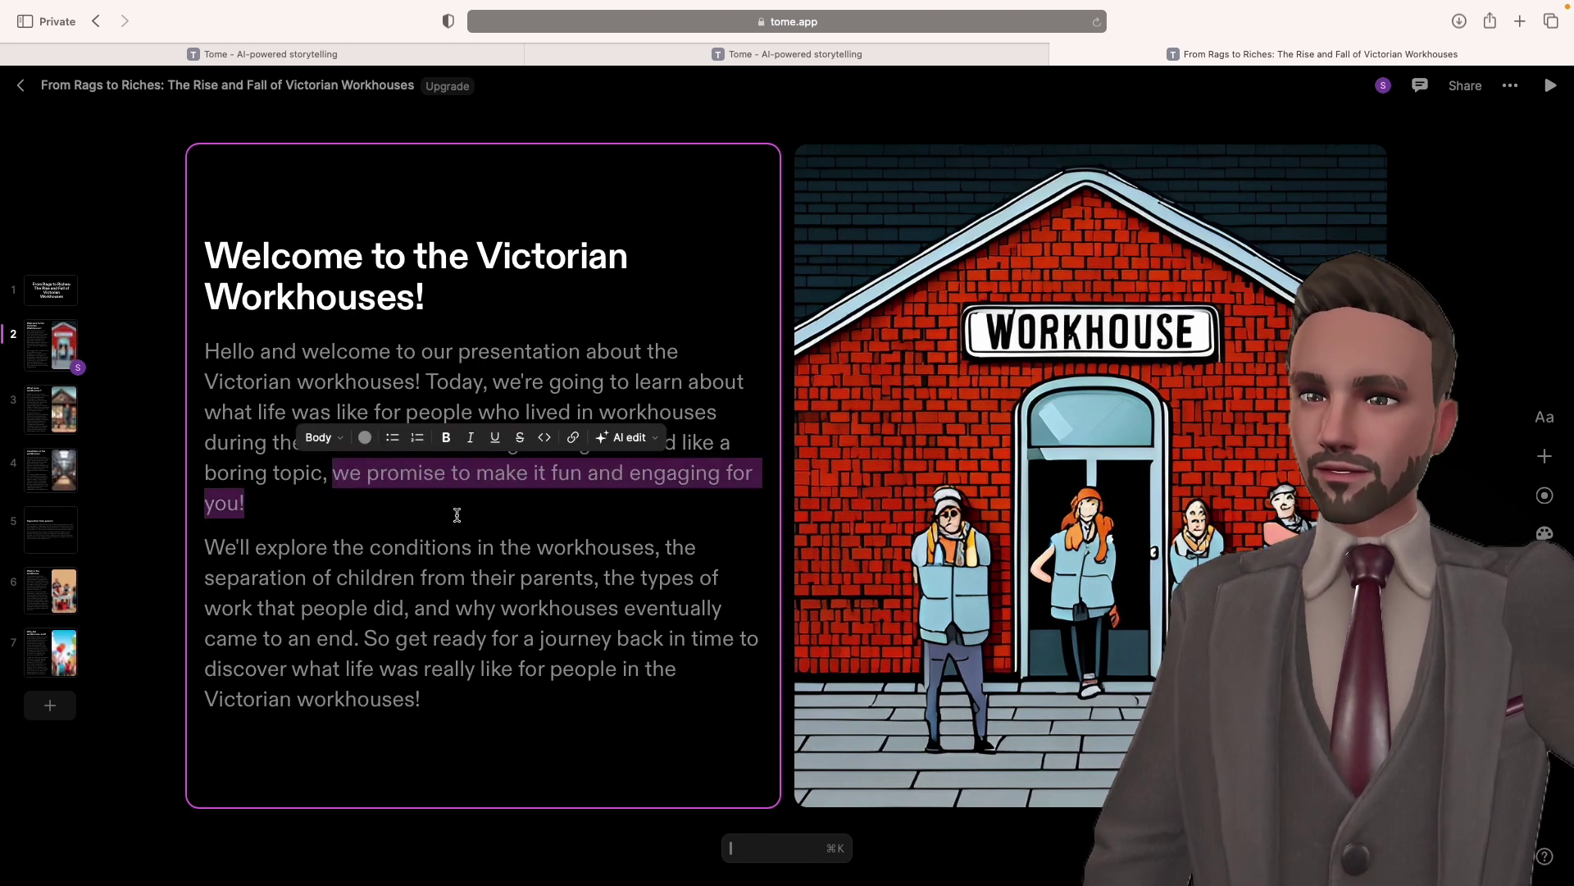
{"action": "type", "text": "its"}
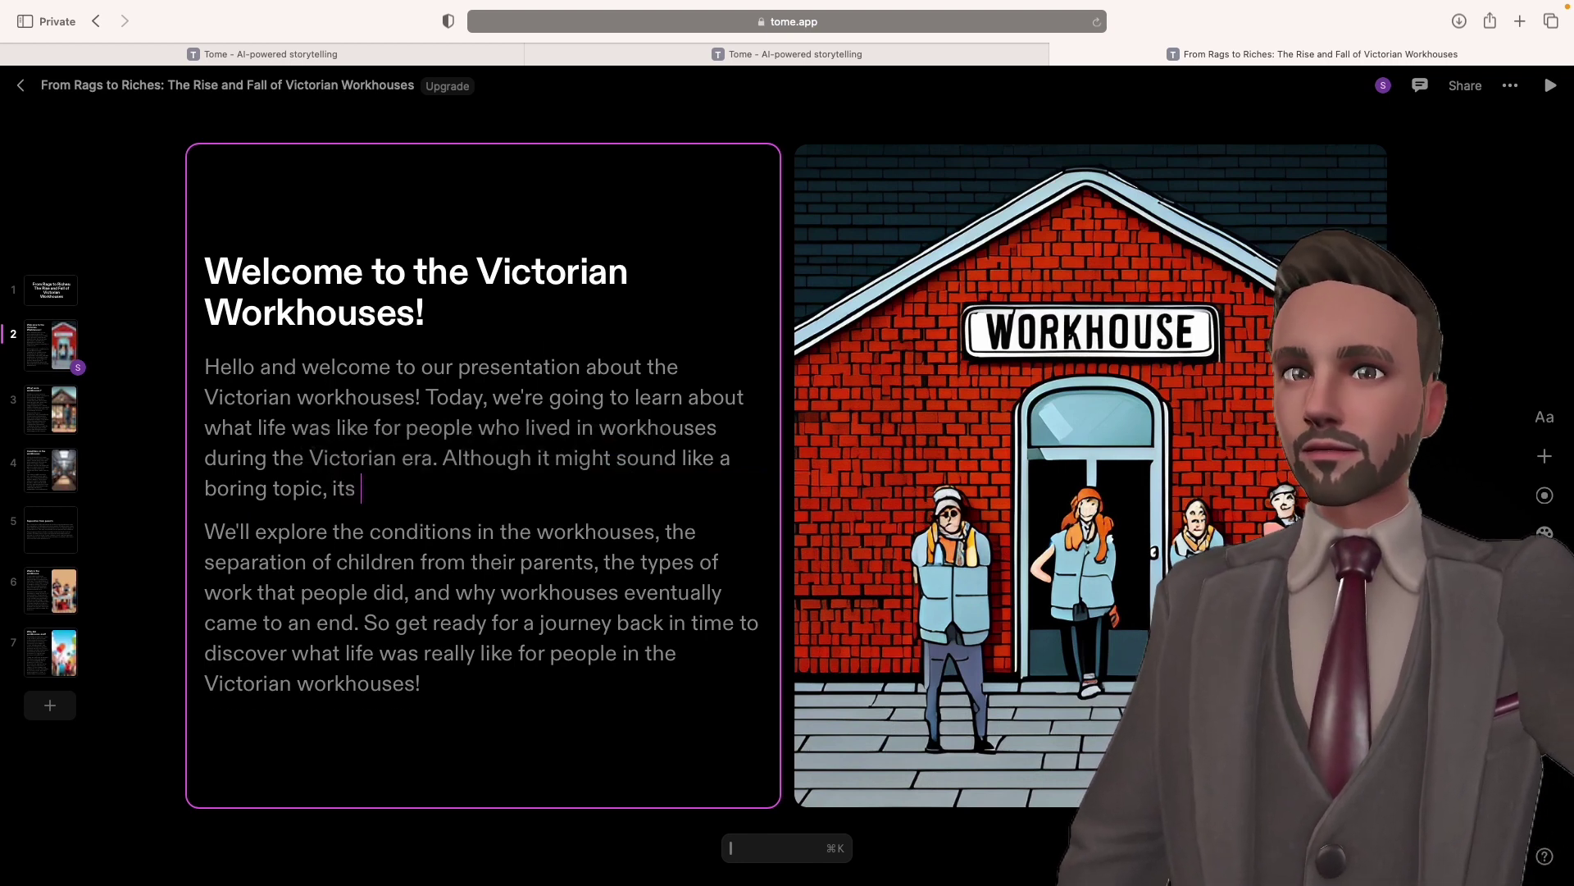
{"action": "key", "text": "BackSpace"}
{"action": "type", "text": "it"}
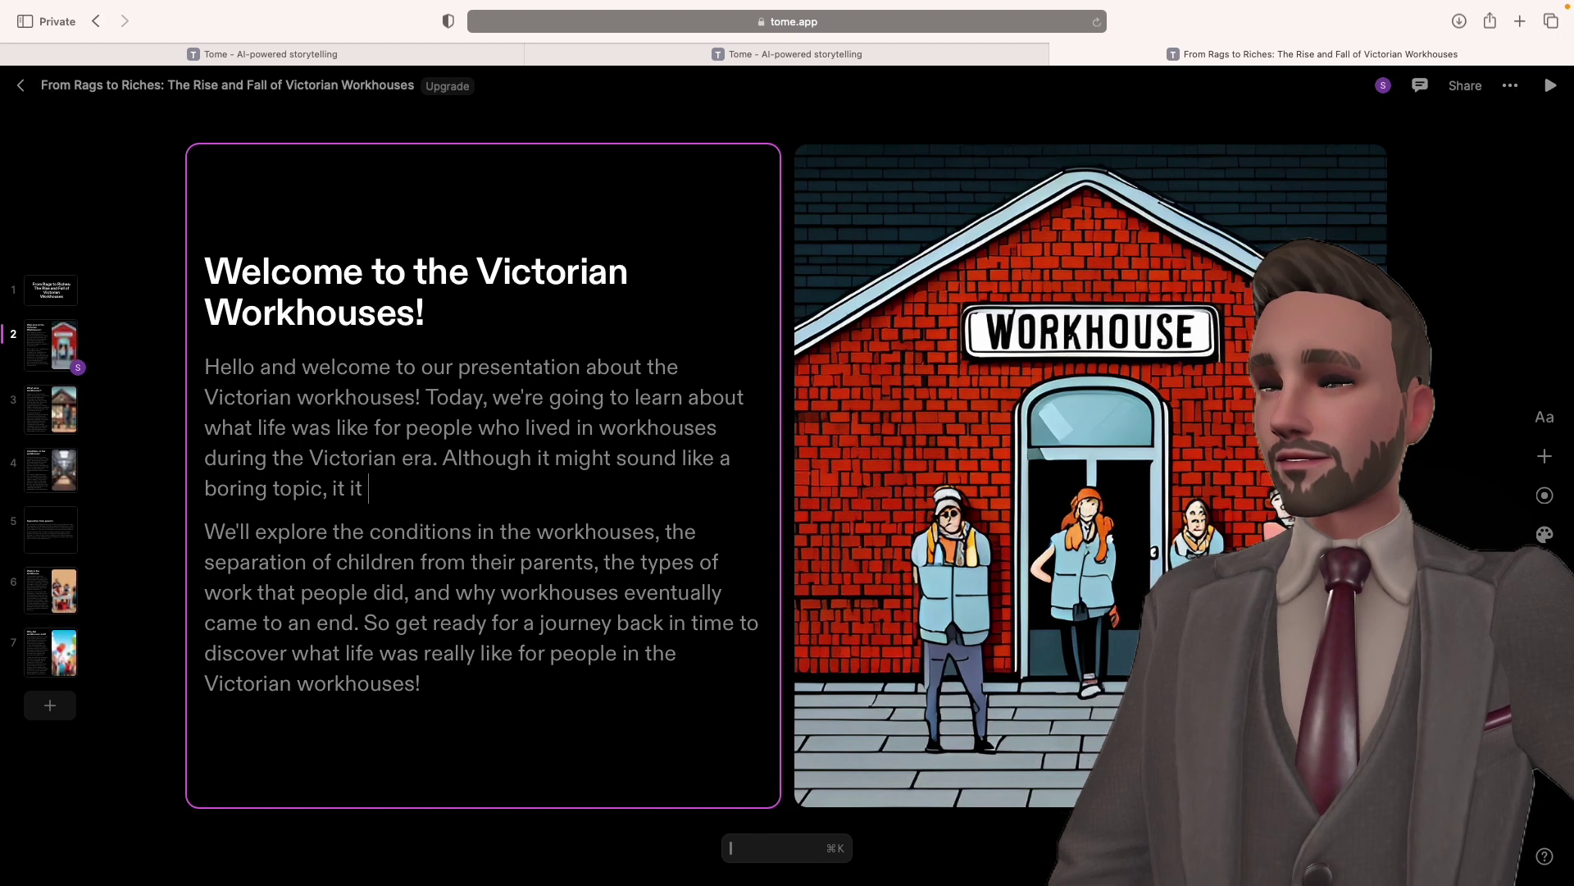
{"action": "type", "text": " really intere"}
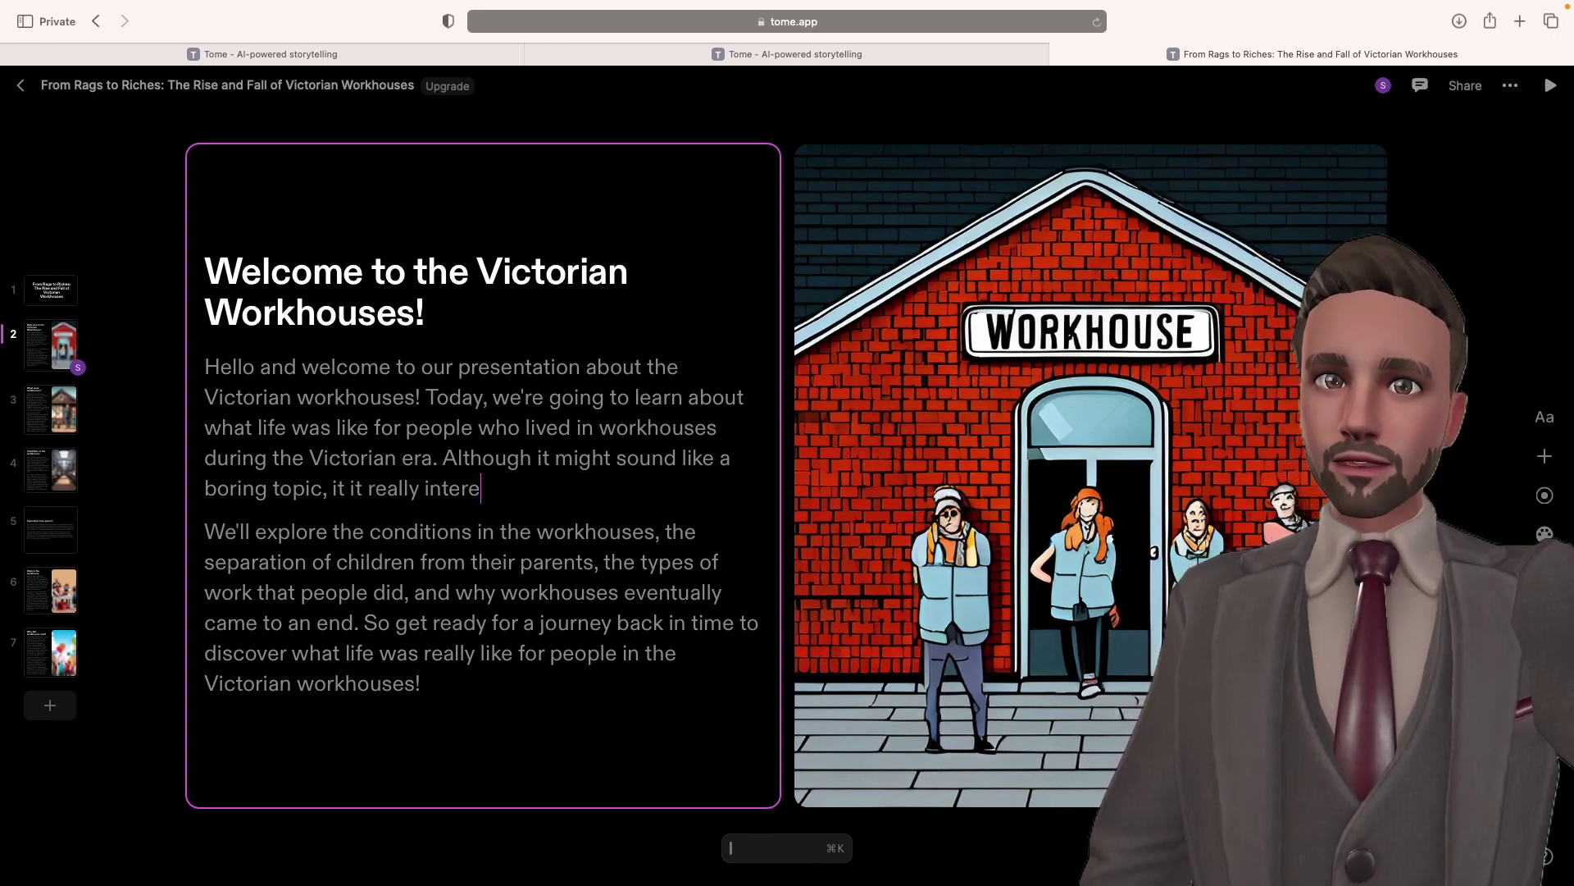
{"action": "type", "text": "sting."}
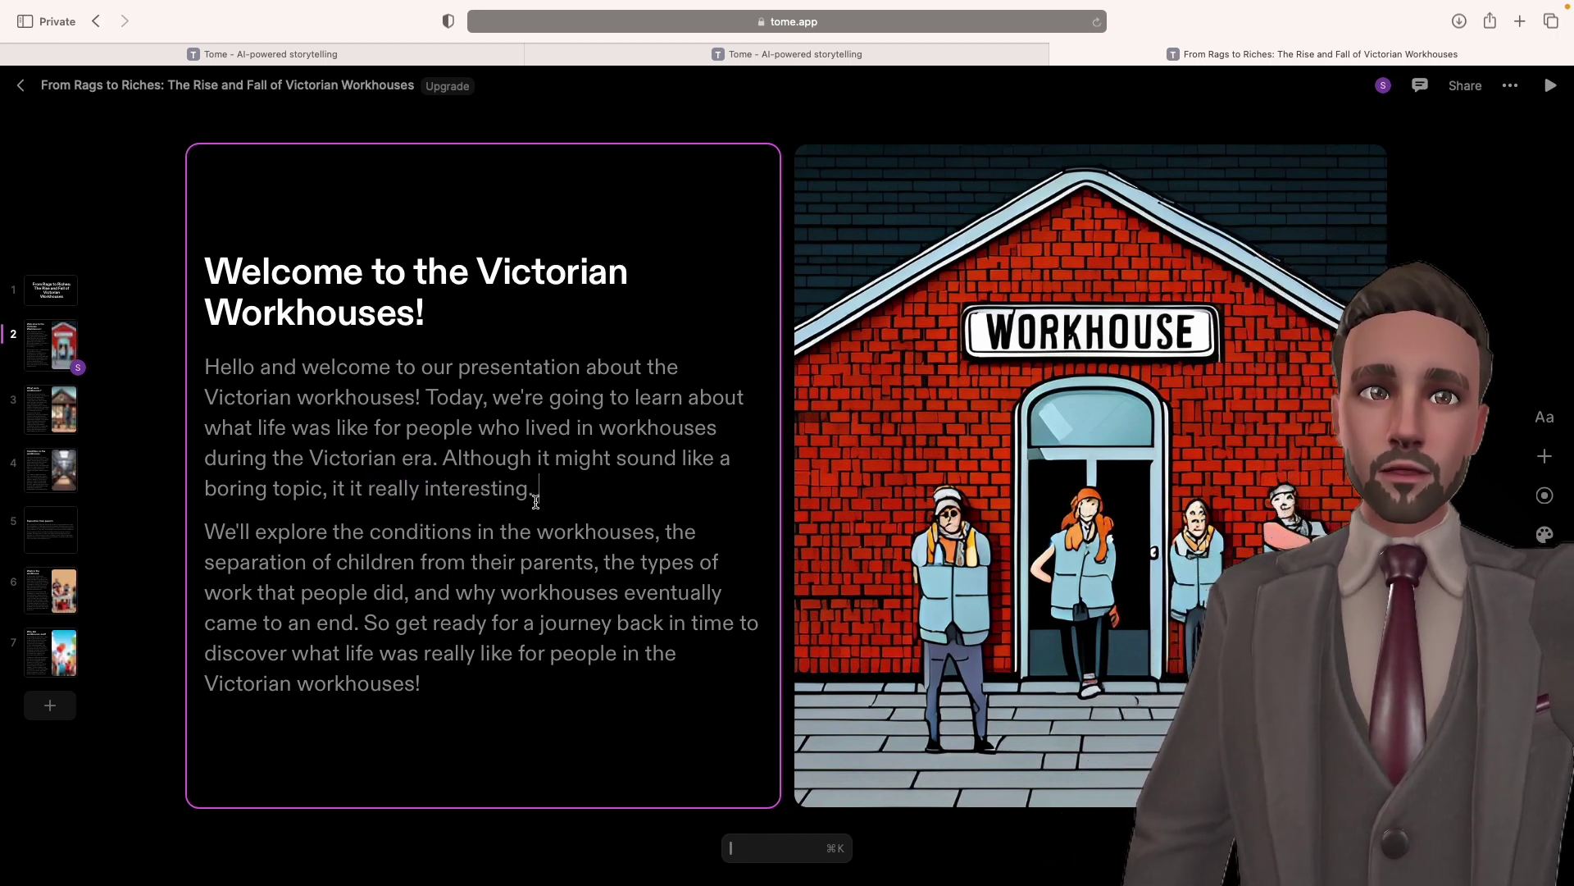
Select the revised sentence and browse the AI text editing options without applying one.
{"action": "left_click_drag", "start_coordinate": [488, 506], "coordinate": [328, 489]}
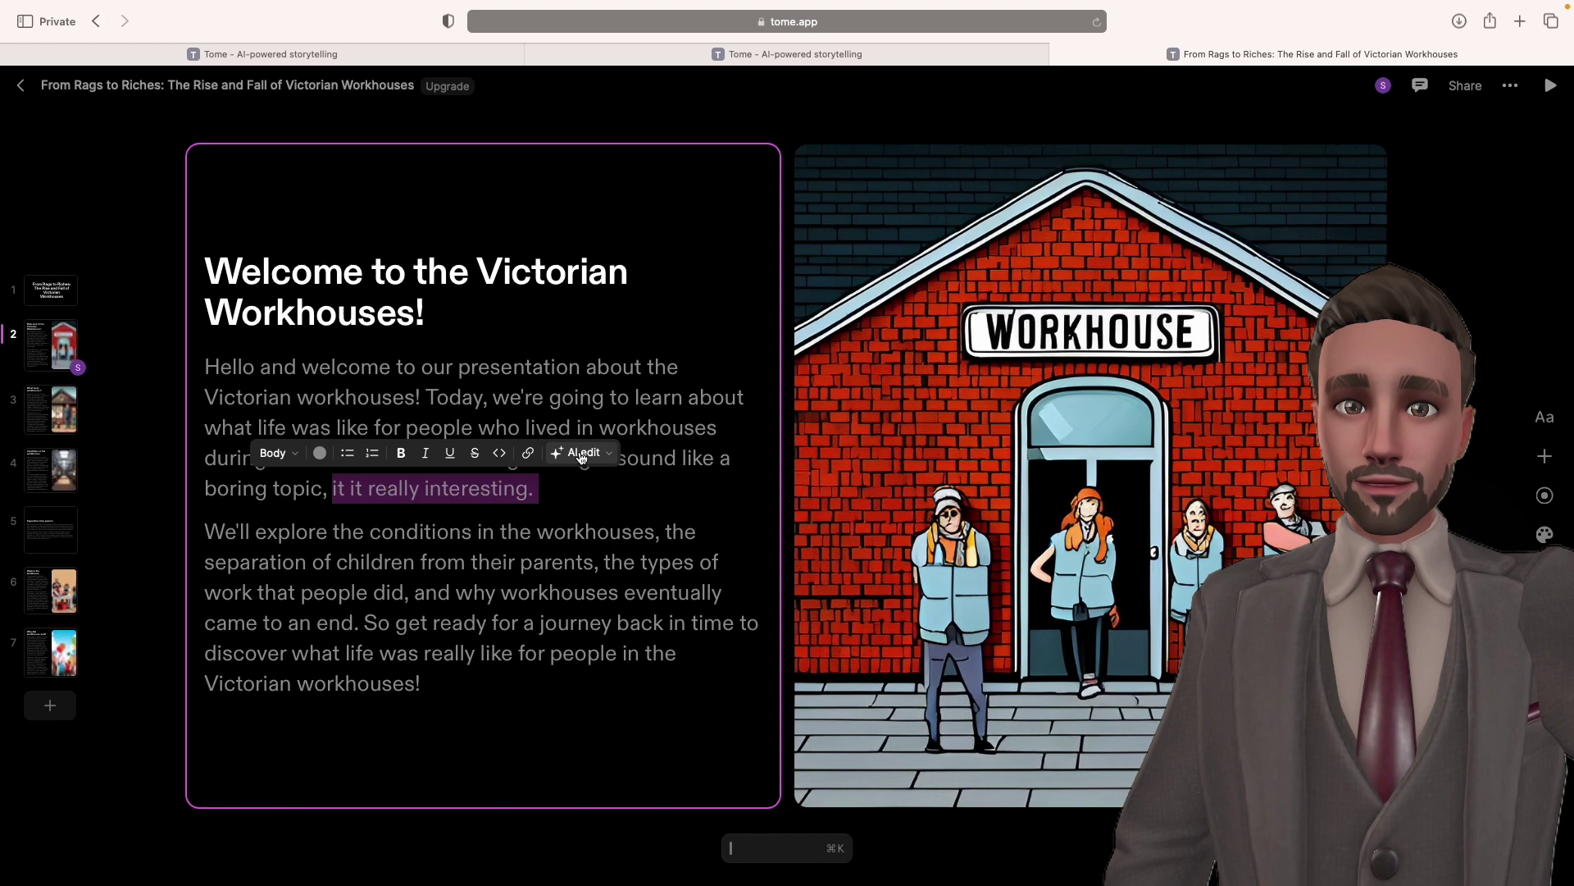
{"action": "left_click", "coordinate": [582, 455]}
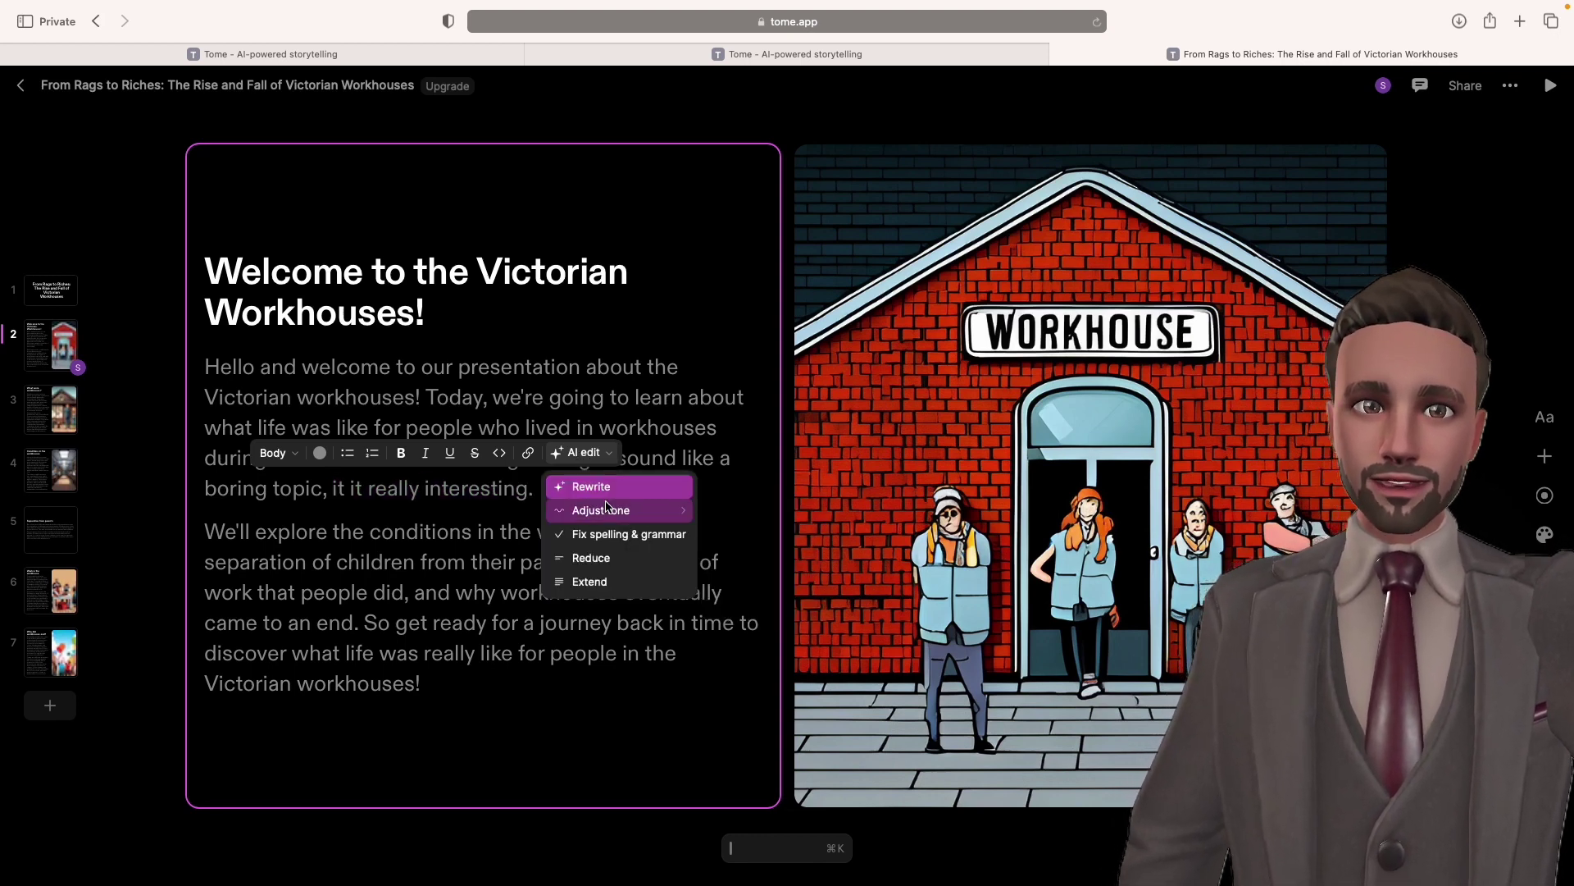
{"action": "mouse_move", "coordinate": [605, 509]}
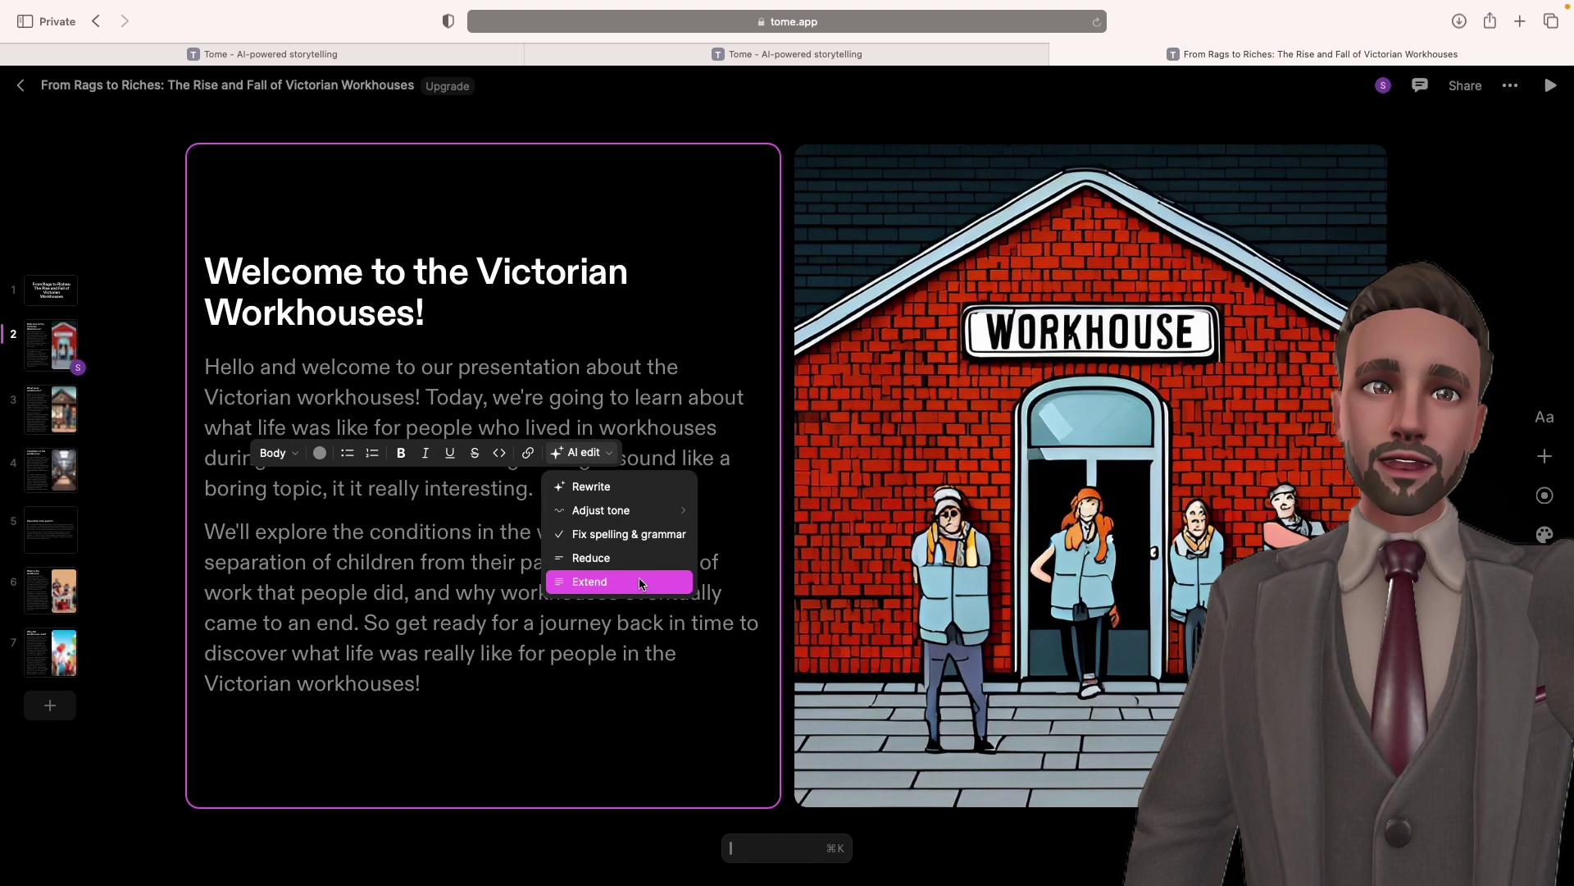
{"action": "left_click", "coordinate": [446, 523]}
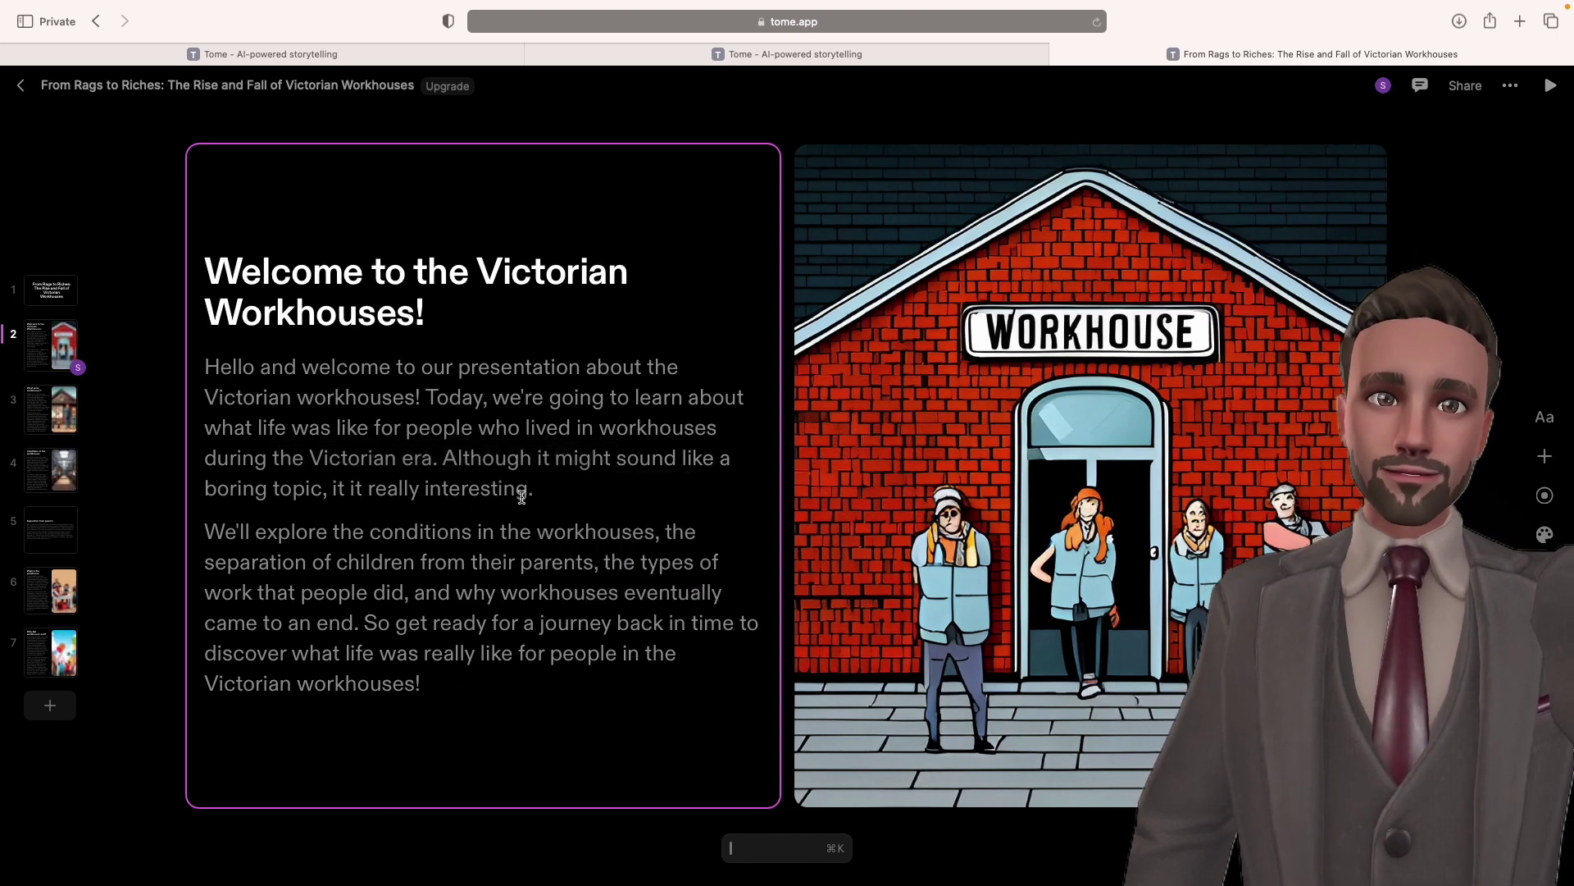
{"action": "left_click_drag", "start_coordinate": [542, 496], "coordinate": [441, 430]}
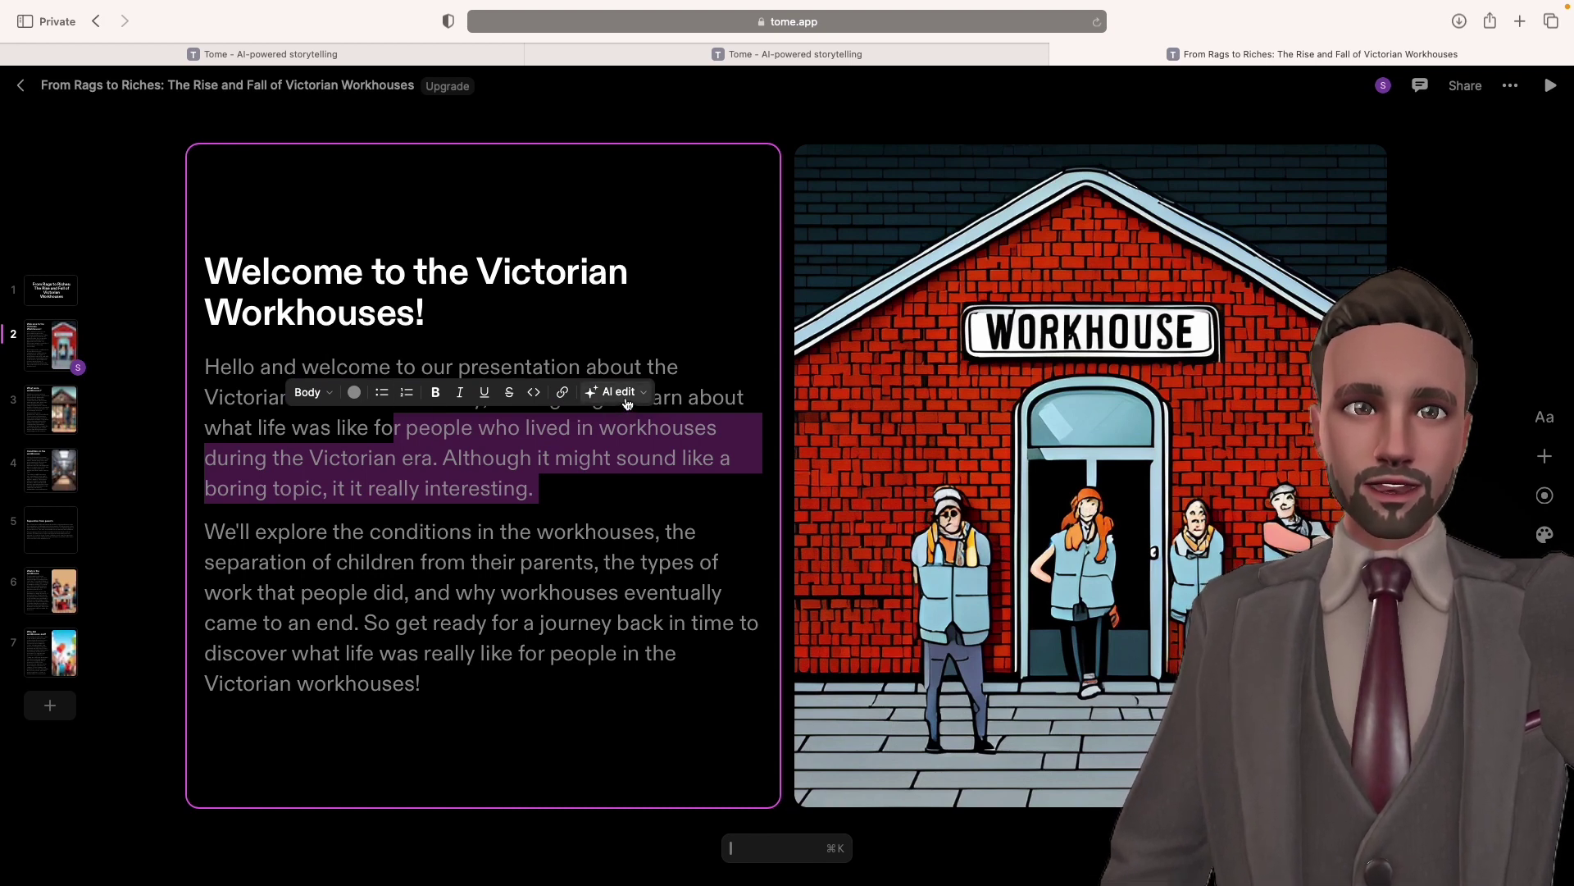
Add a new AI-generated image tile beside the workhouse picture on the welcome slide.
{"action": "left_click", "coordinate": [632, 511]}
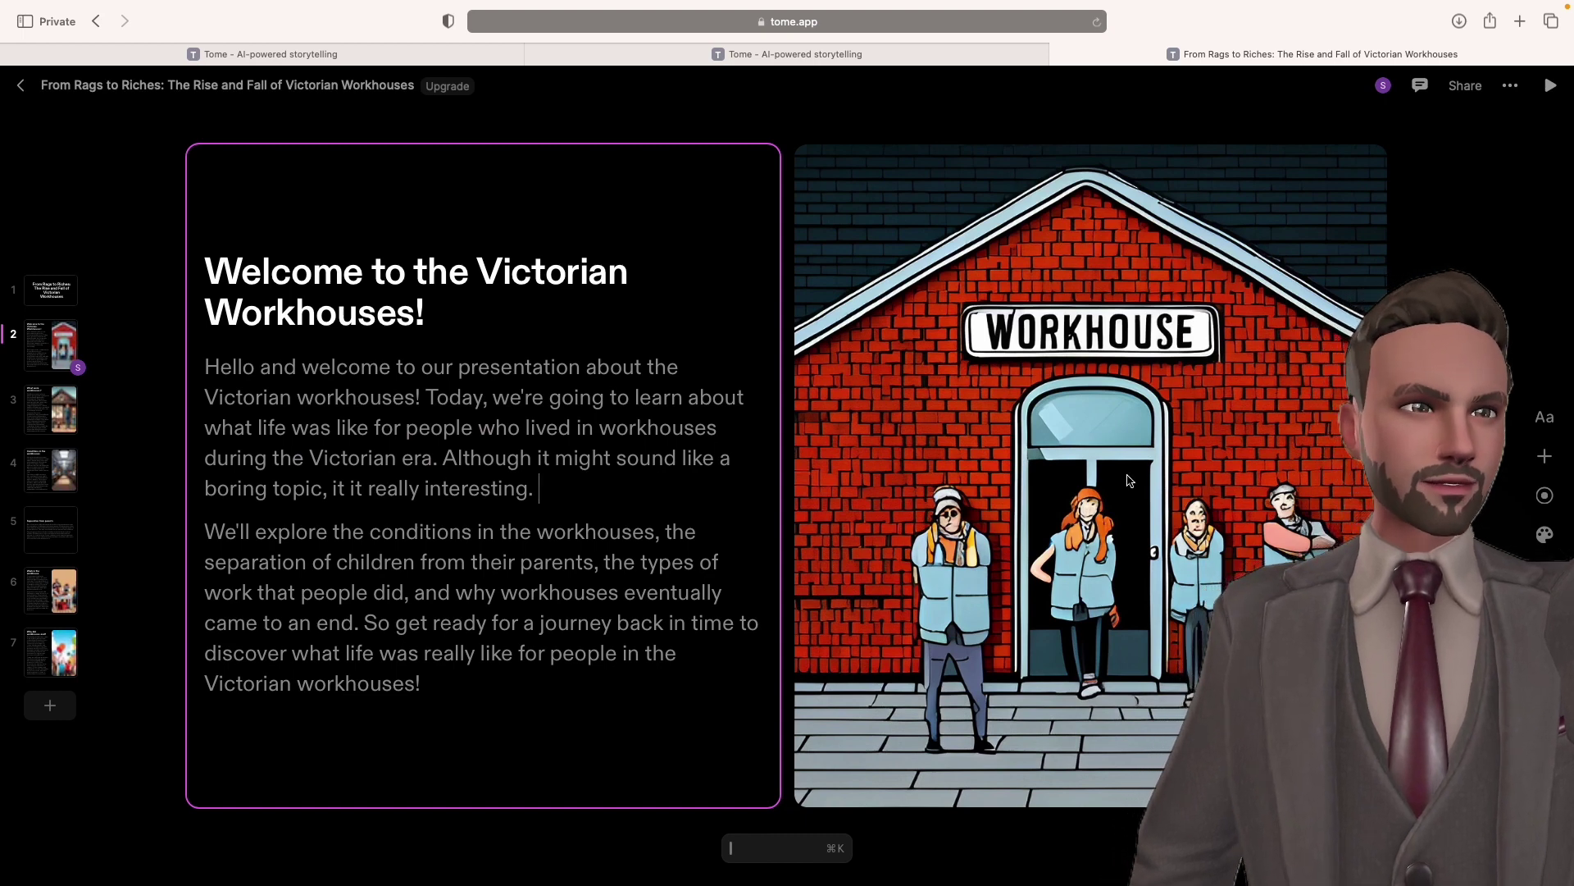
{"action": "left_click", "coordinate": [1120, 398]}
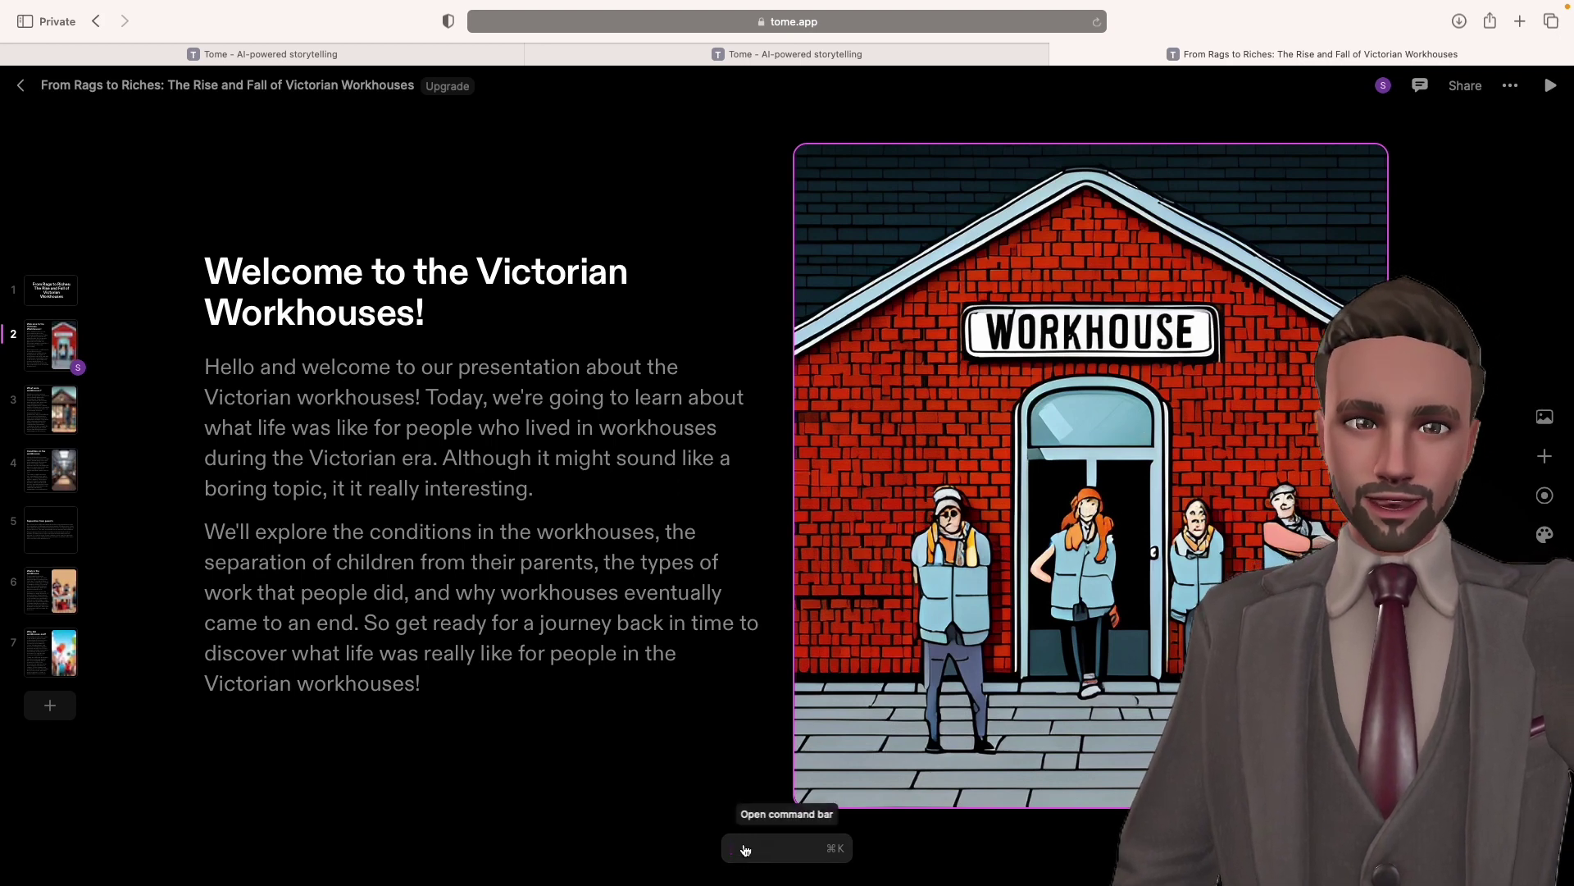
{"action": "left_click", "coordinate": [808, 861]}
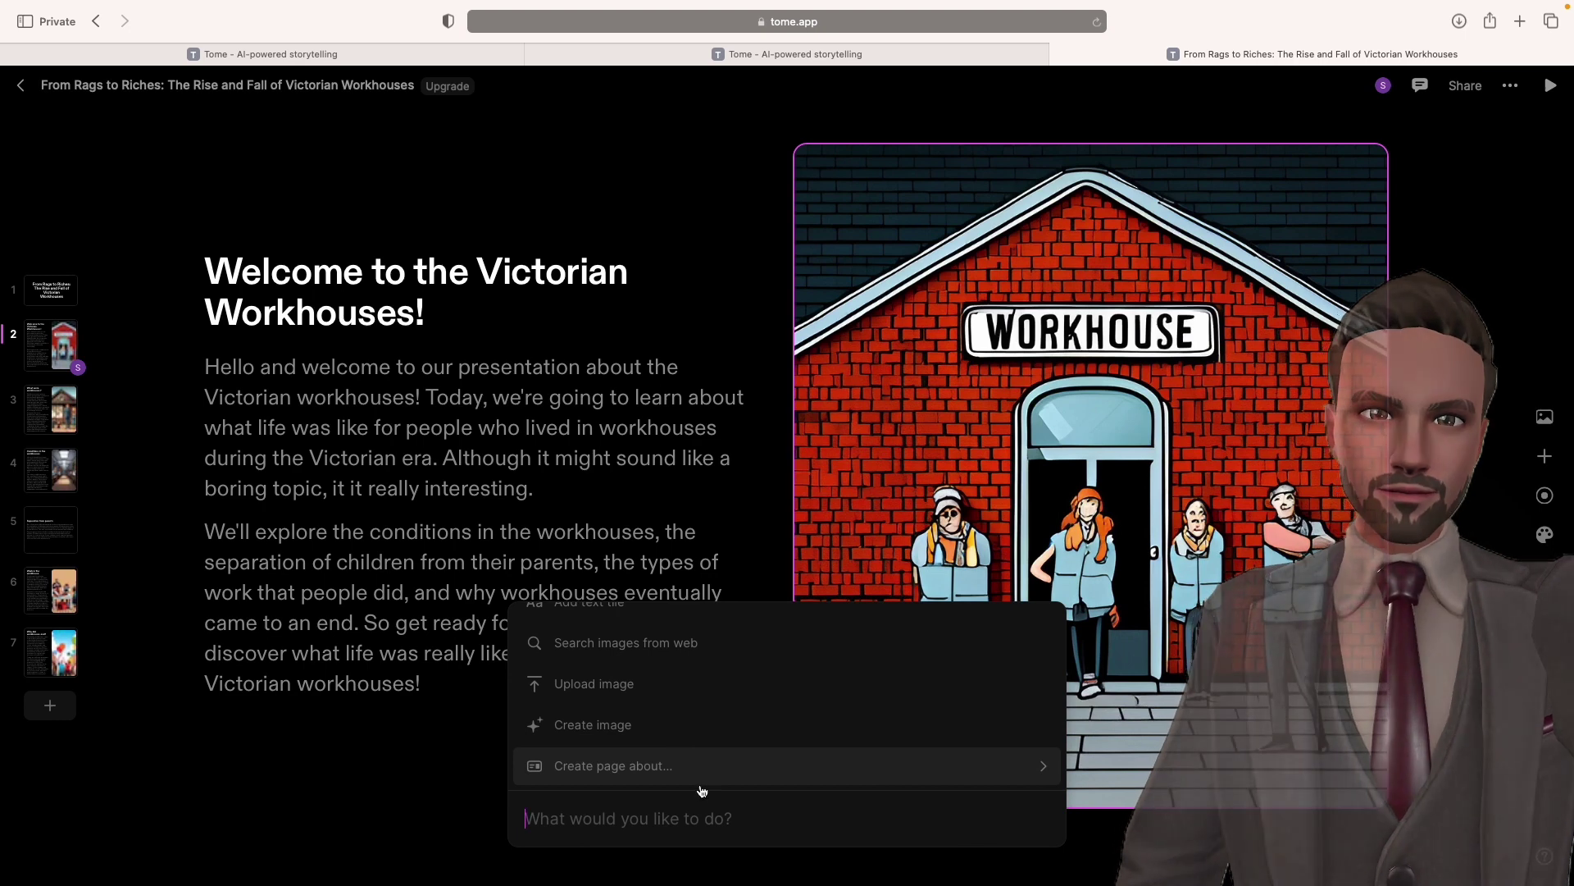
{"action": "left_click", "coordinate": [648, 738]}
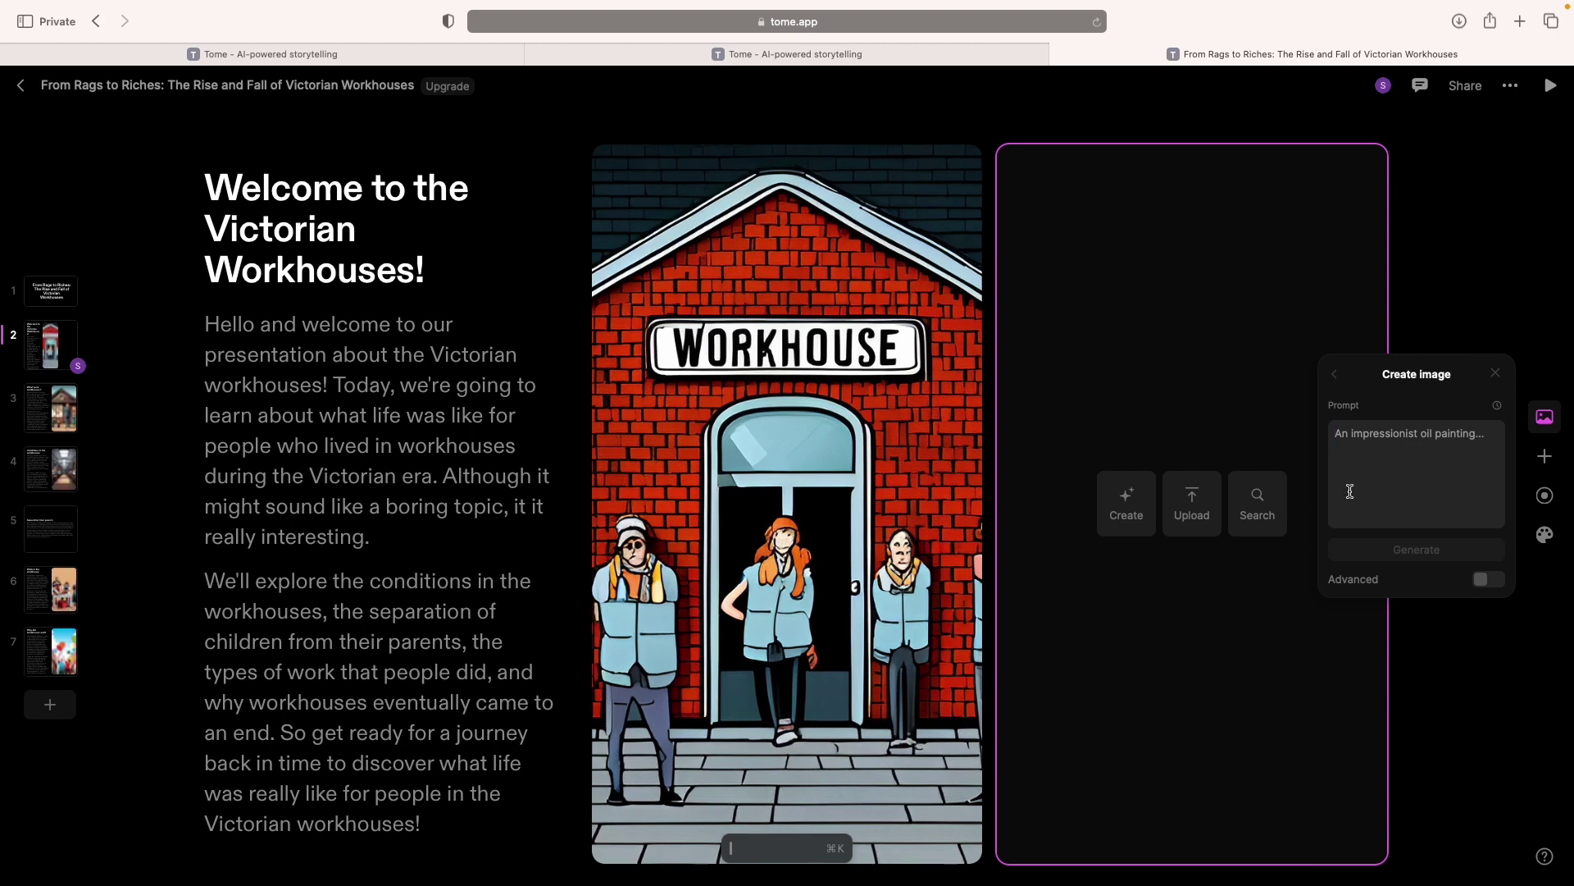
Generate images from the prompt 'Victorian workhouse with children in the picture looking sad.'.
{"action": "type", "text": "Vi"}
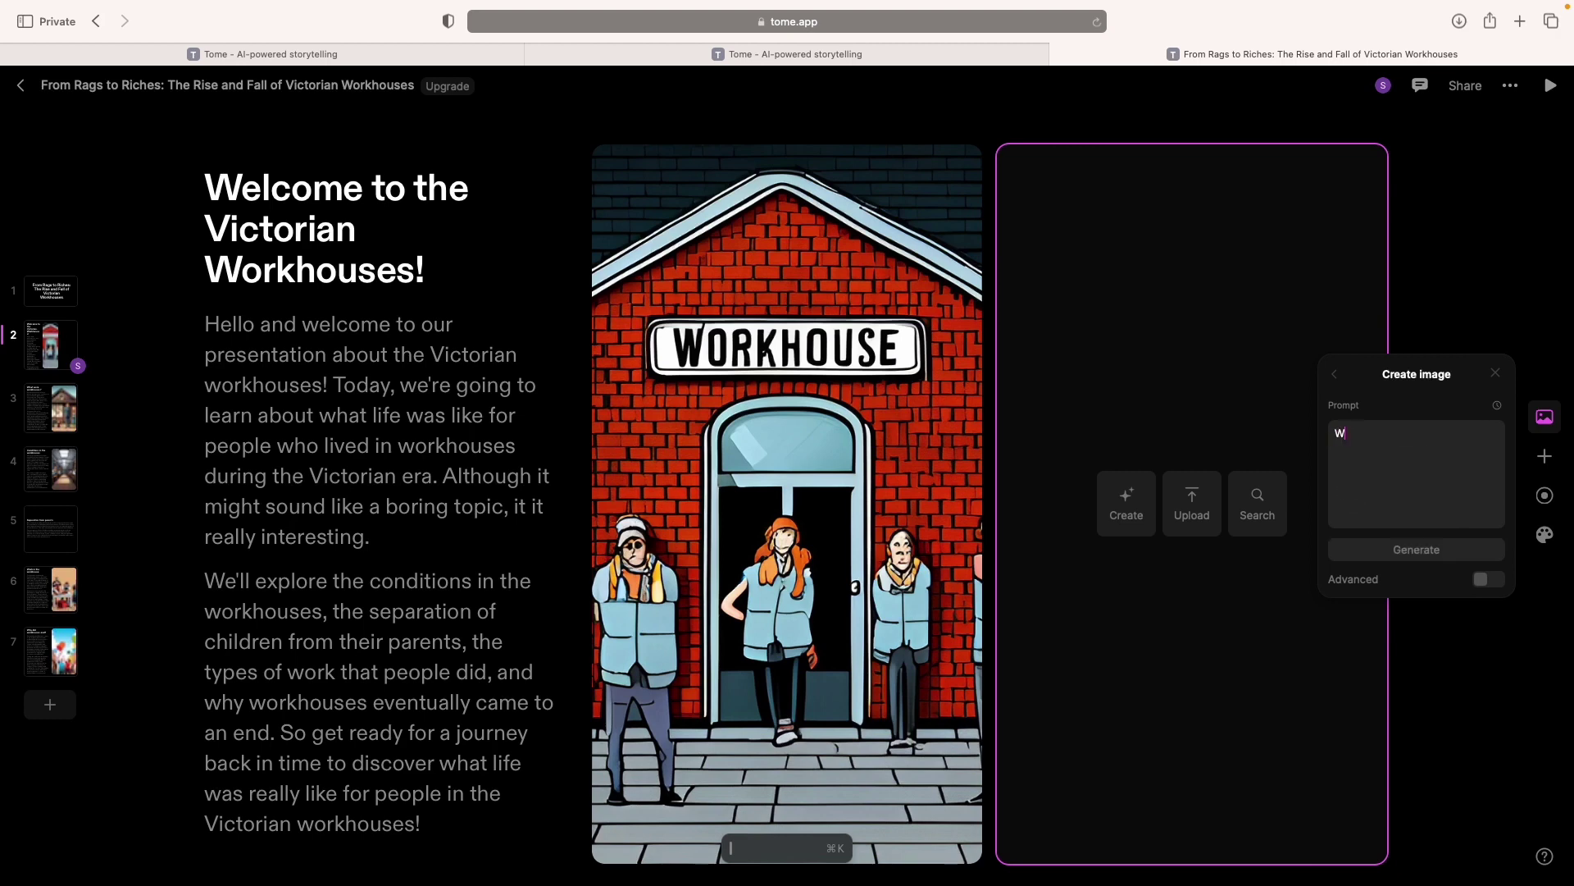
{"action": "key", "text": "BackSpace"}
{"action": "key", "text": "BackSpace"}
{"action": "type", "text": "Victorian workhouse with children in the picture looking"}
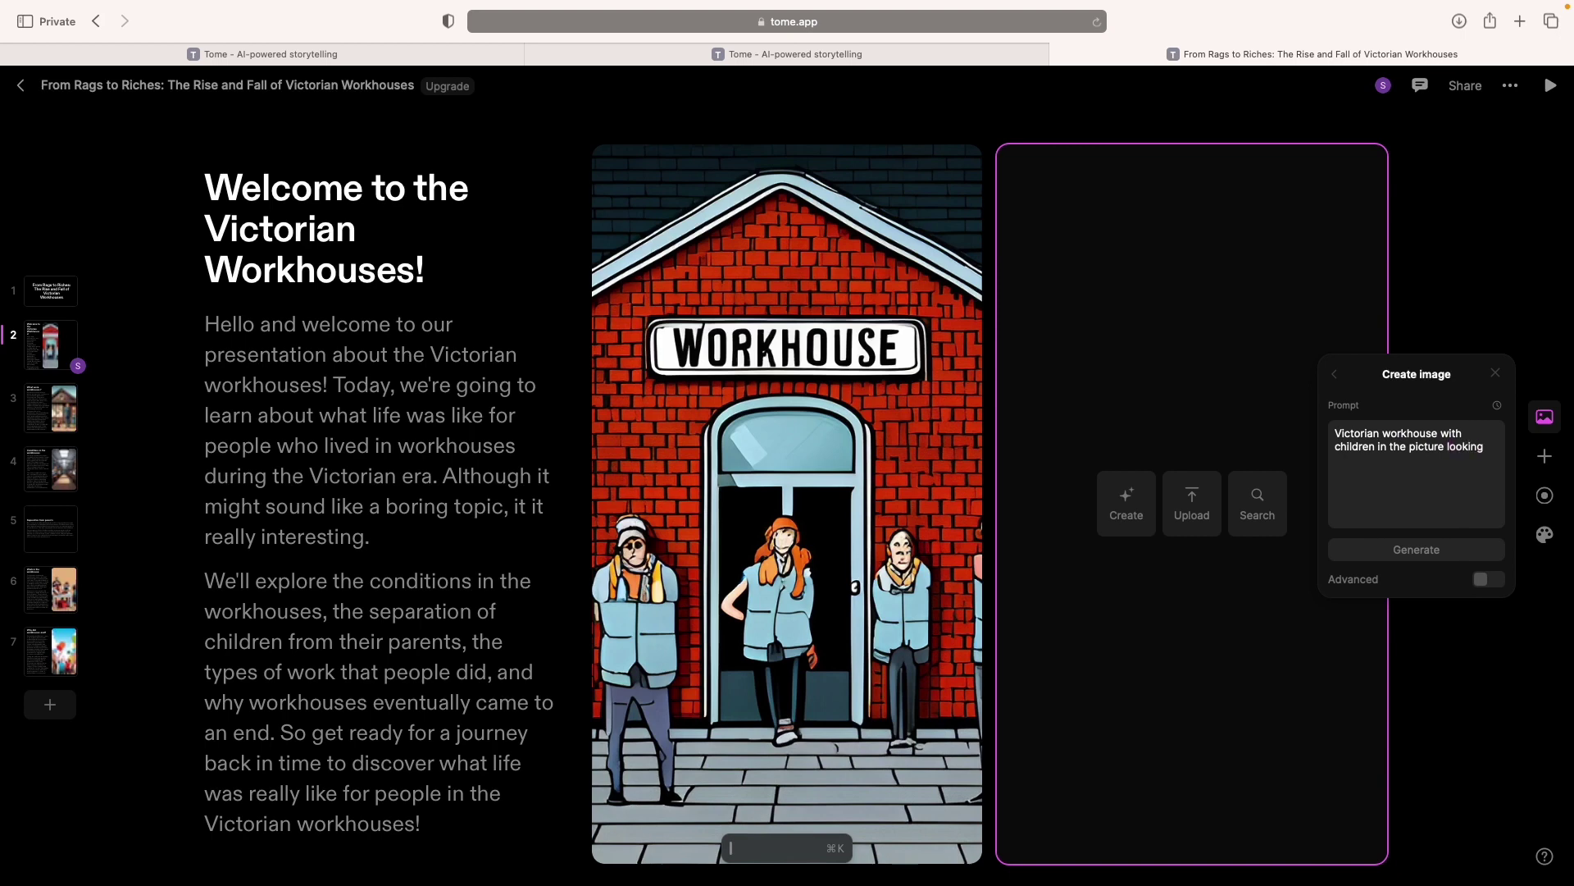
{"action": "type", "text": "d."}
{"action": "left_click", "coordinate": [1416, 550]}
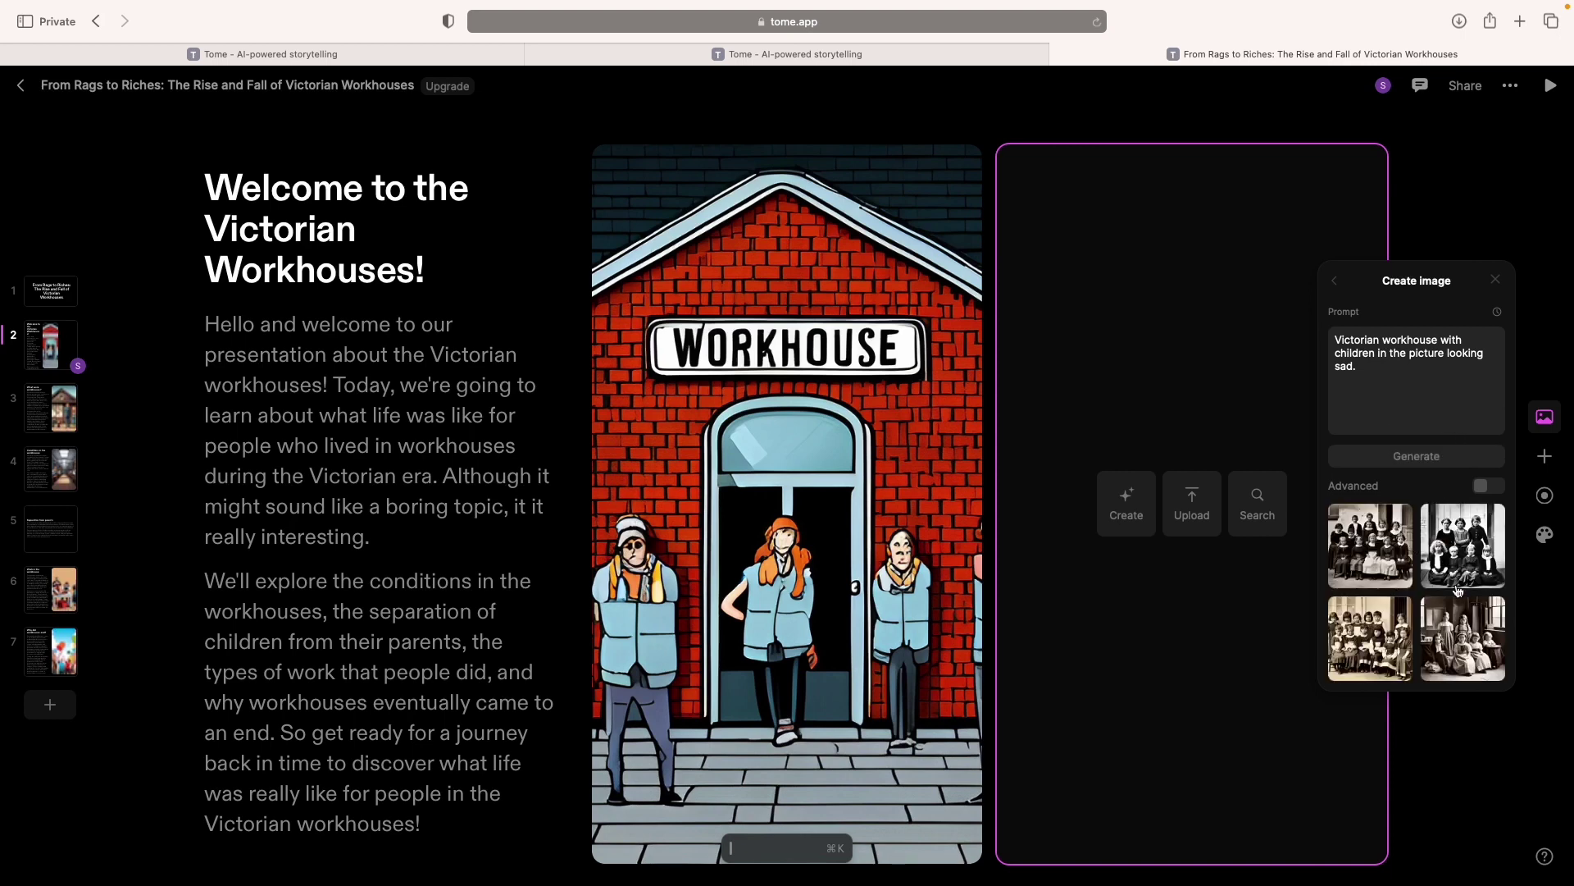
Preview each of the four generated photos in the welcome slide's image tile.
{"action": "left_click", "coordinate": [1389, 662]}
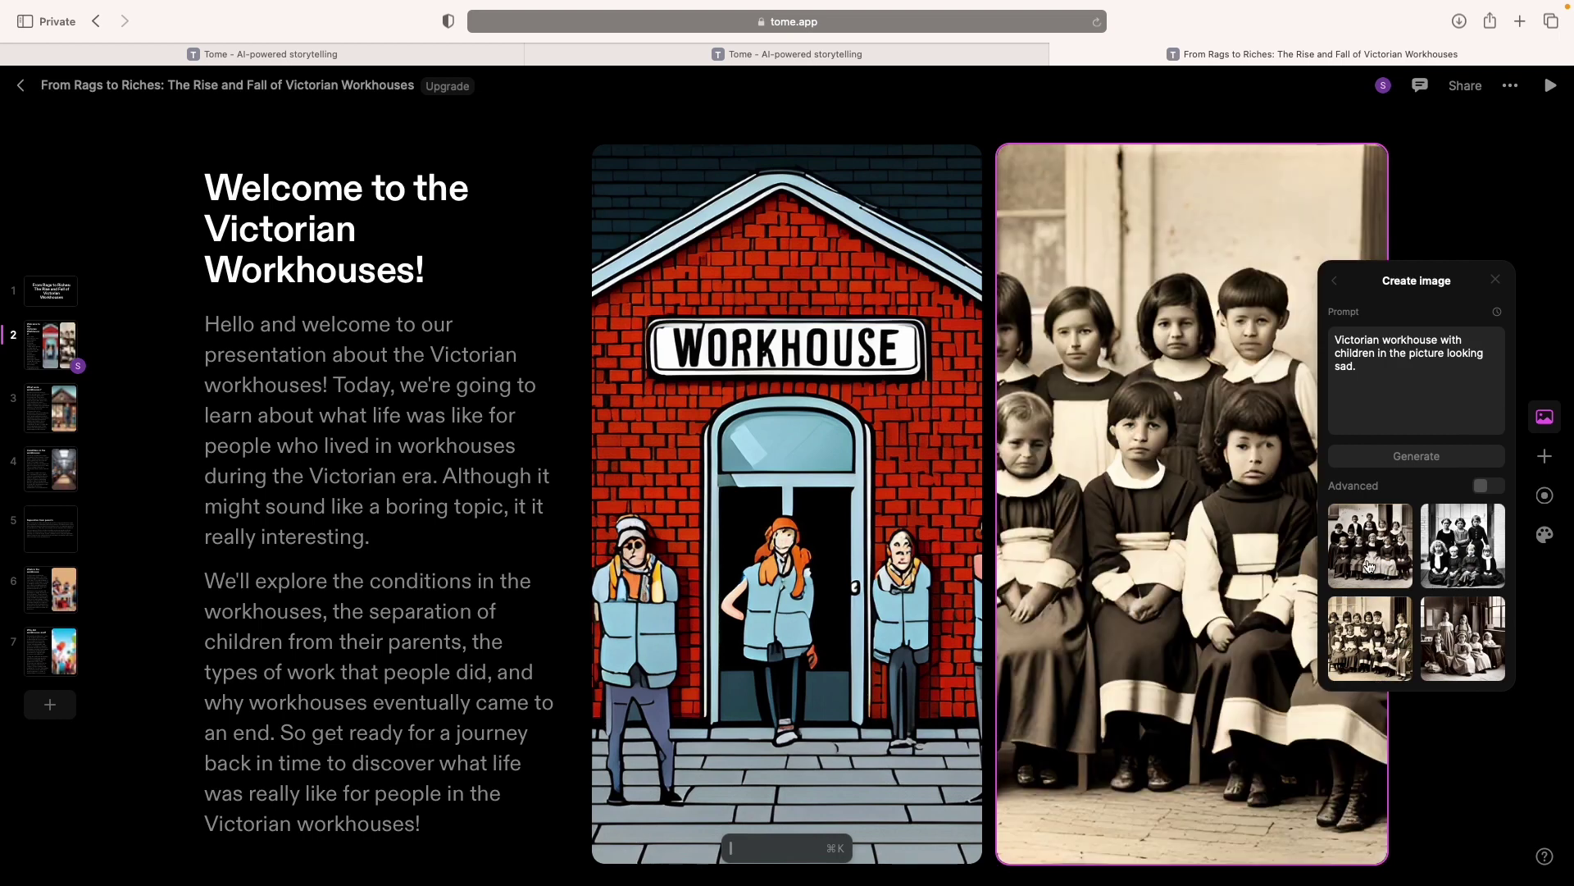
{"action": "left_click", "coordinate": [1368, 566]}
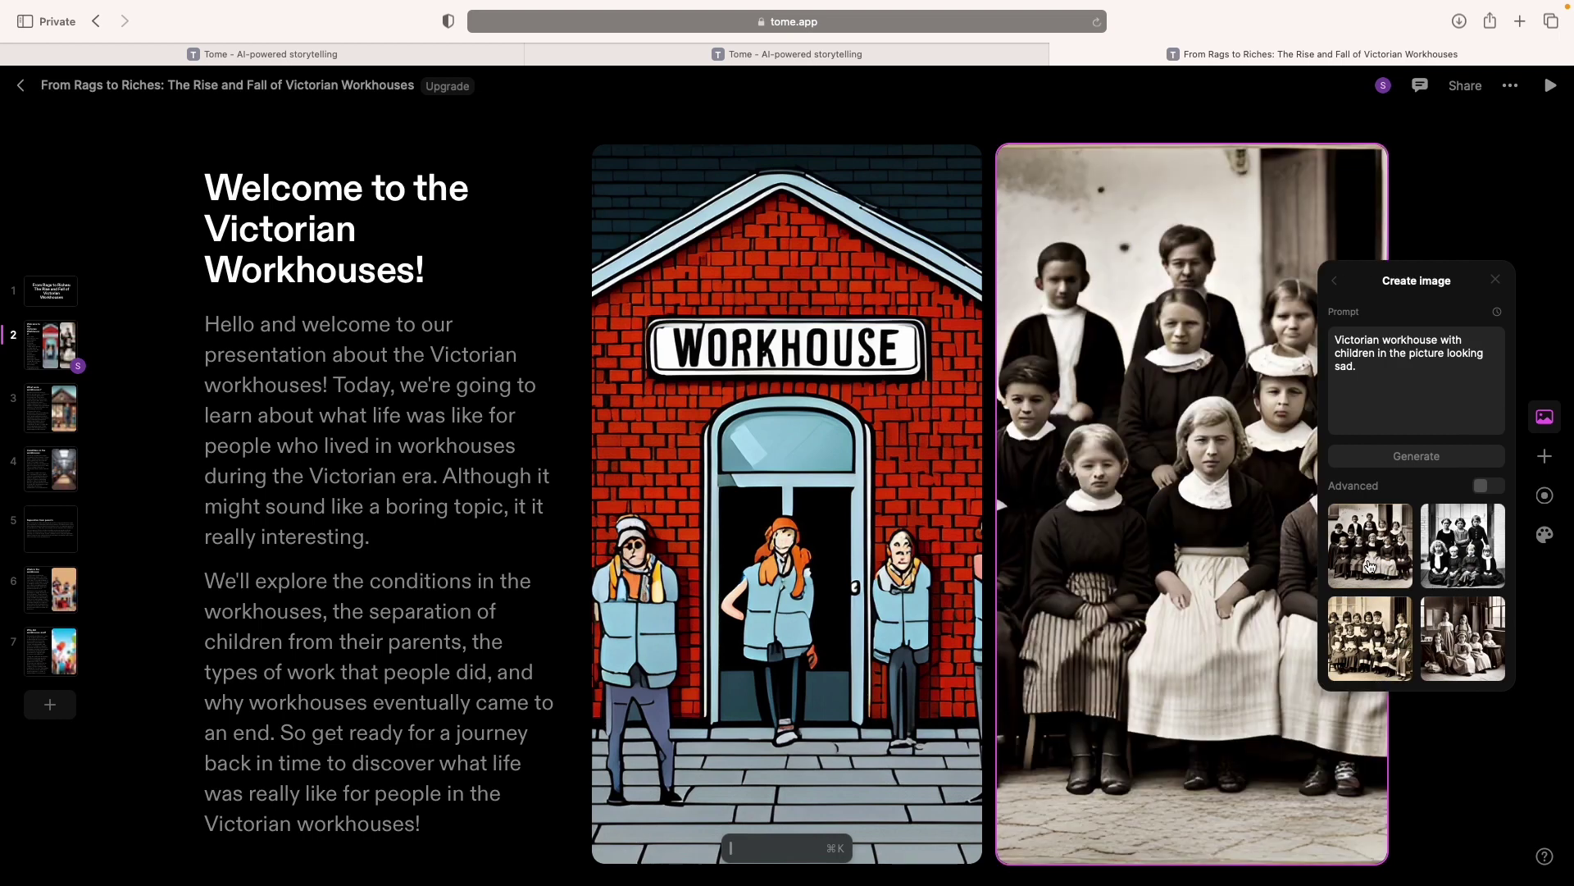
{"action": "left_click", "coordinate": [1471, 554]}
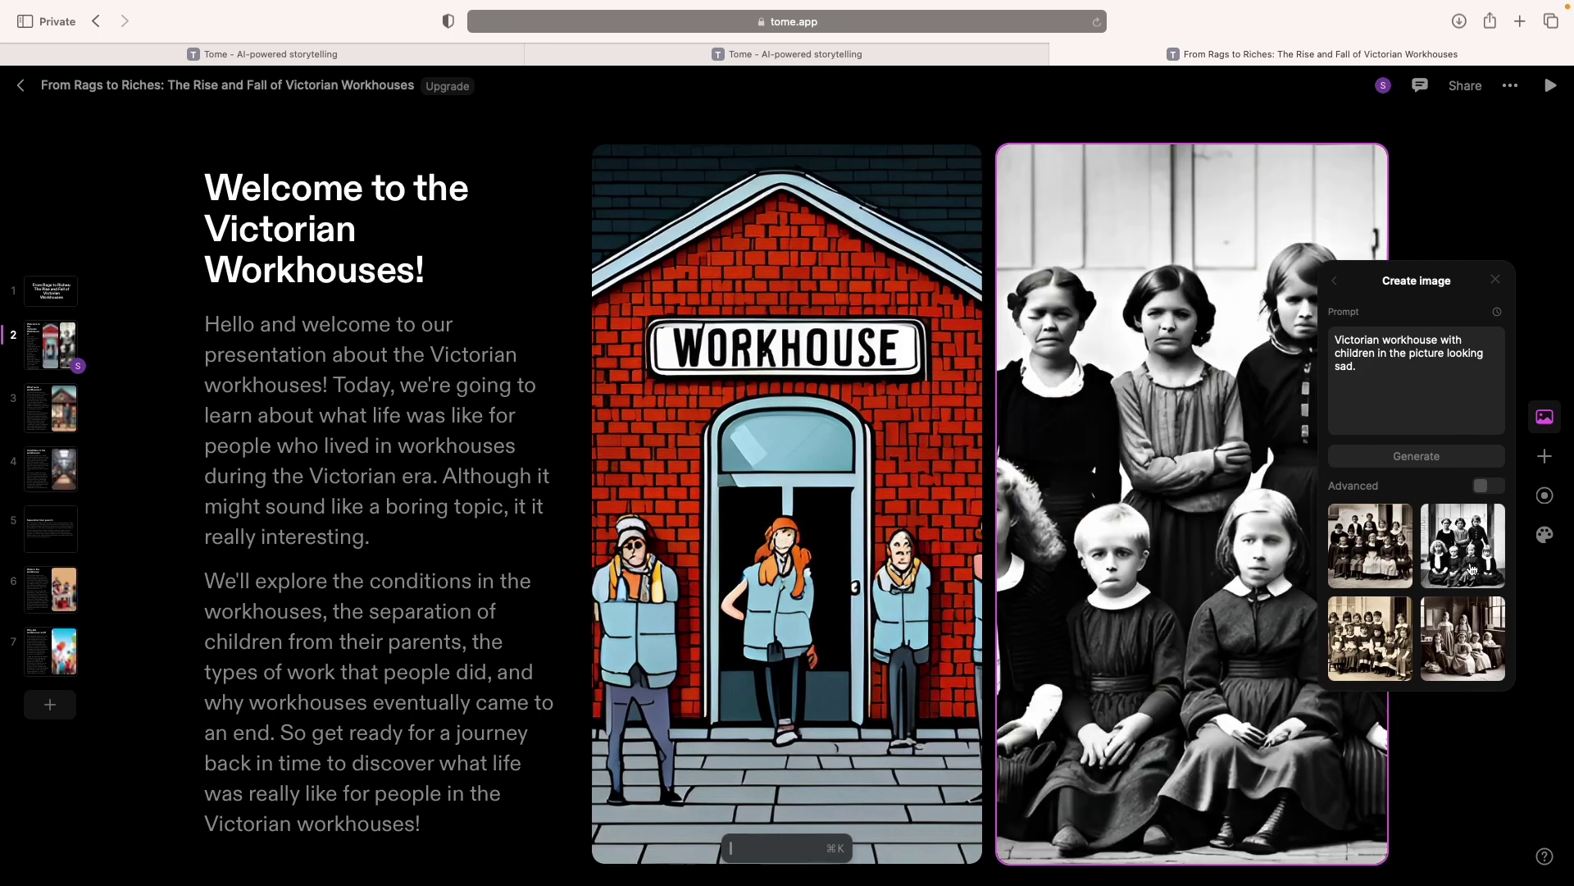
{"action": "left_click", "coordinate": [1466, 637]}
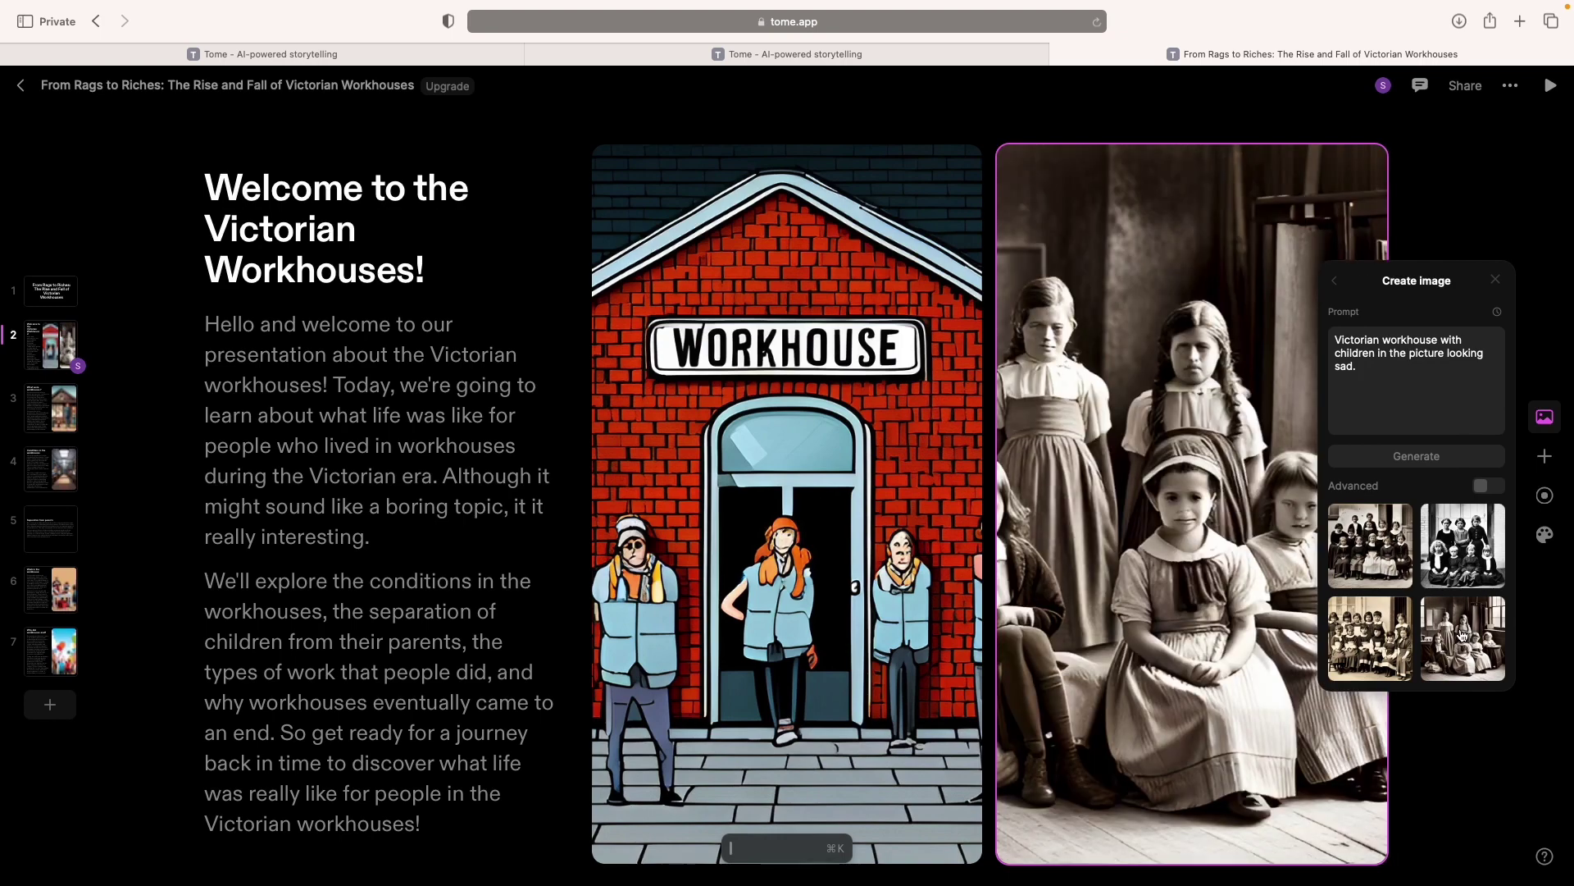
{"action": "left_click", "coordinate": [1398, 578]}
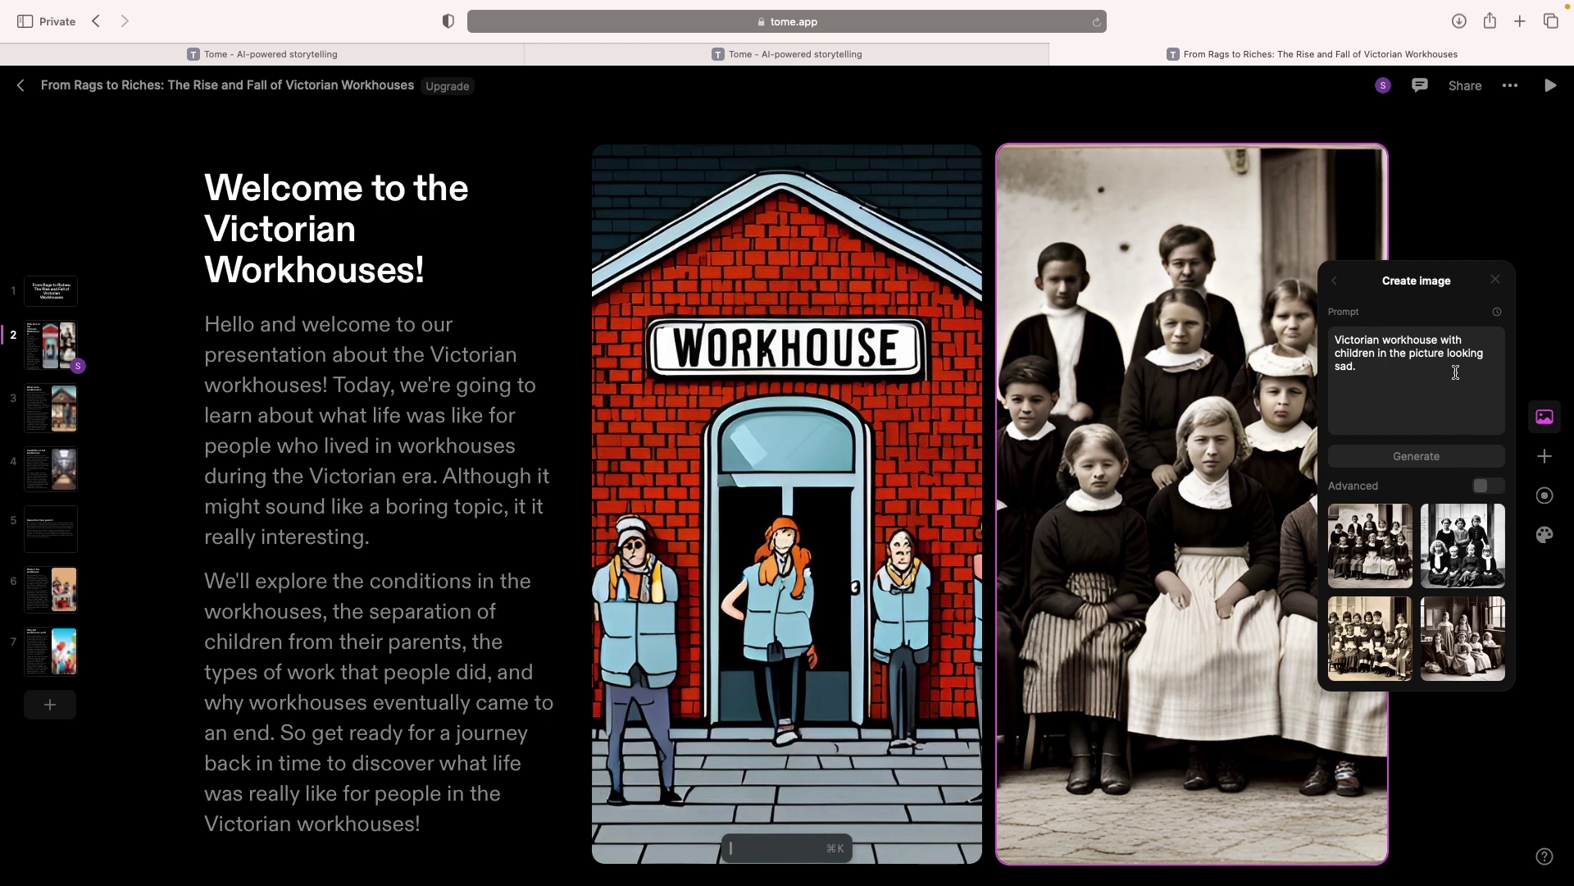
Refine the prompt, adding 'main part of picture but' and a background detail, then regenerate.
{"action": "type", "text": "main part of"}
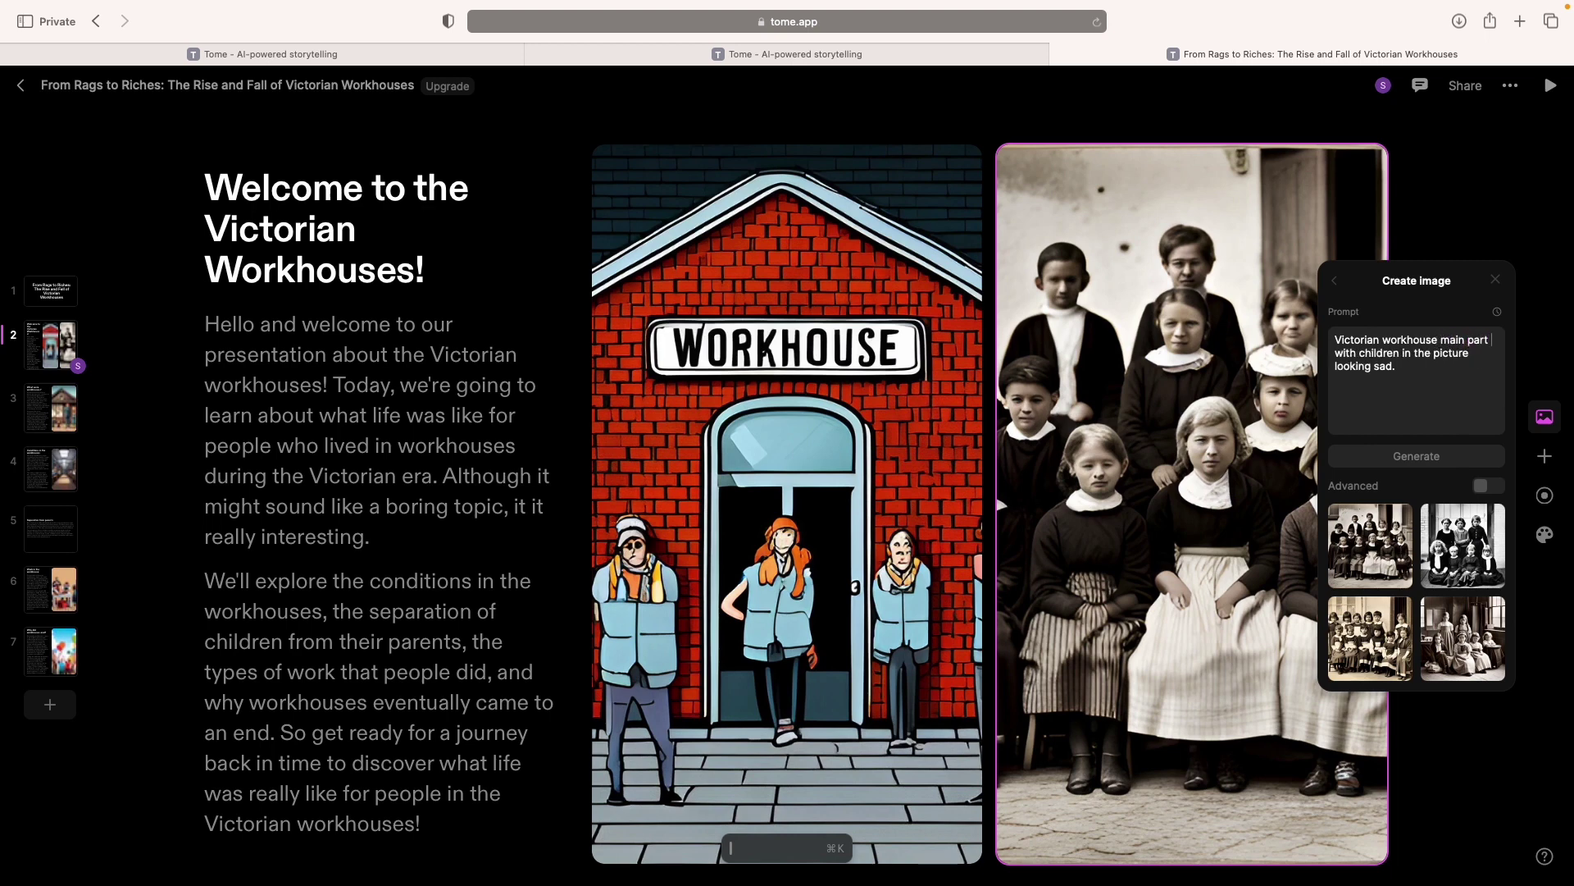
{"action": "type", "text": " picture but"}
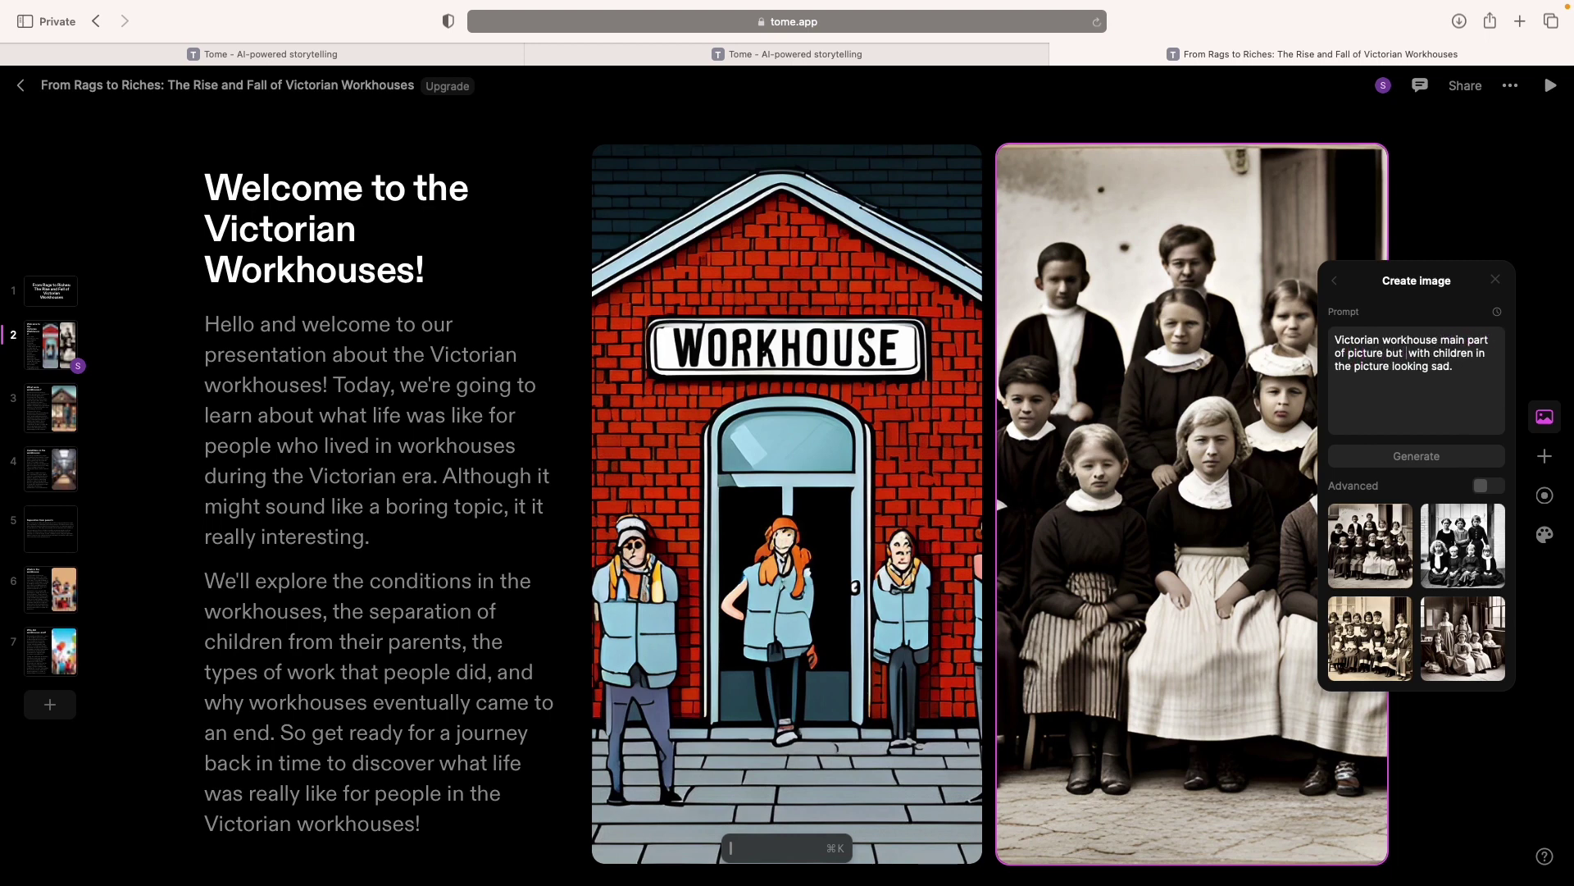
{"action": "double_click", "coordinate": [1420, 352]}
{"action": "key", "text": "BackSpace"}
{"action": "left_click", "coordinate": [1454, 372]}
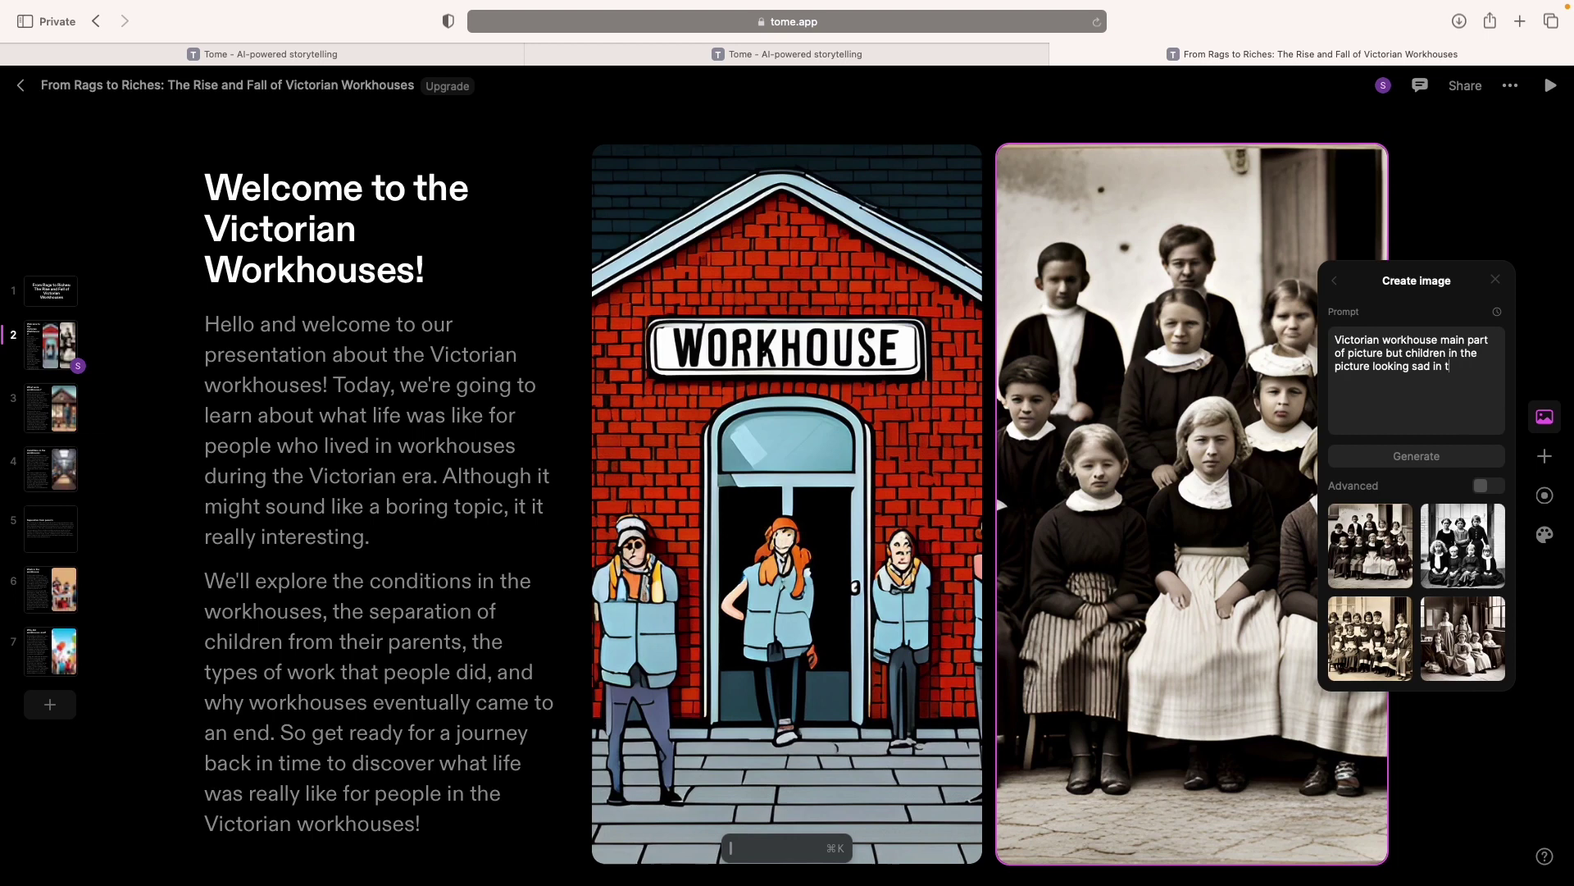
{"action": "type", "text": "reground"}
{"action": "key", "text": "Return"}
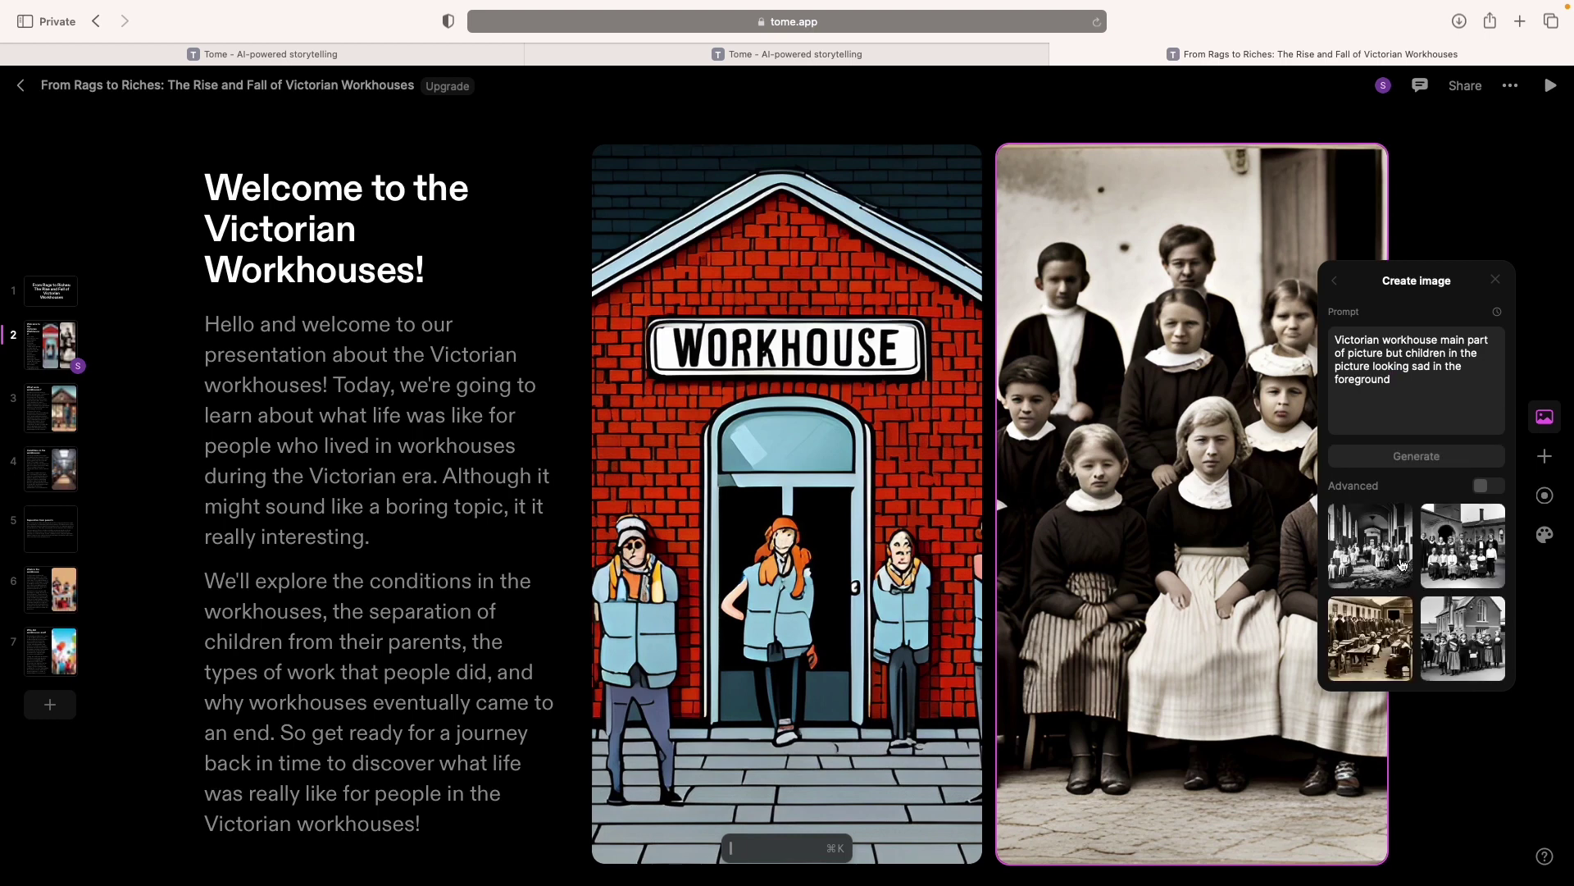
Use the sepia photo of children at desks and delete the cartoon workhouse illustration.
{"action": "left_click", "coordinate": [1401, 566]}
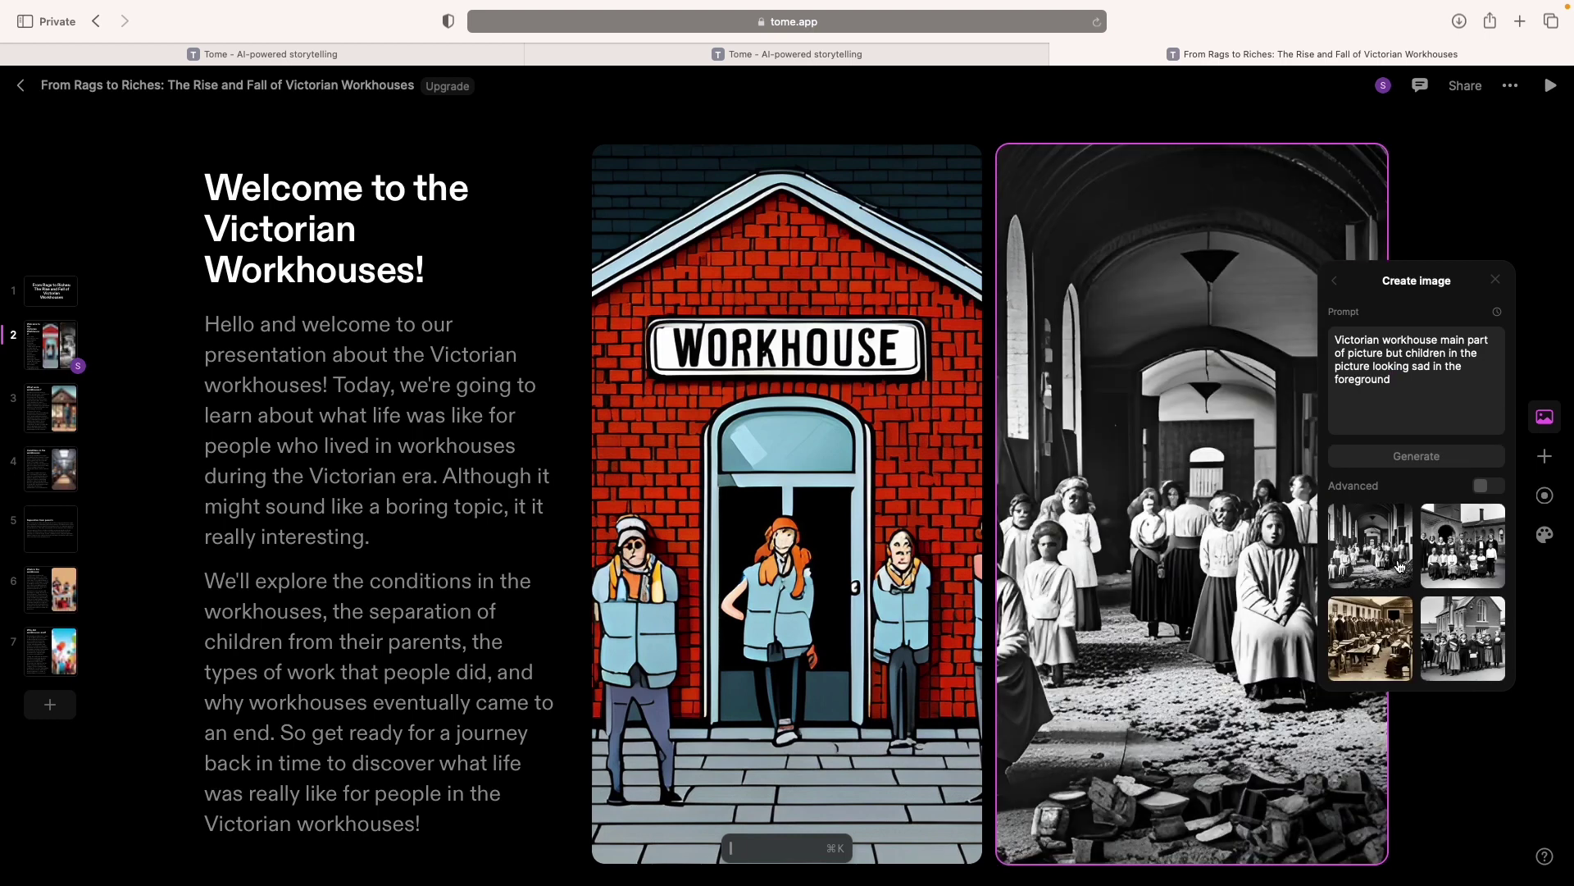
{"action": "left_click", "coordinate": [1379, 650]}
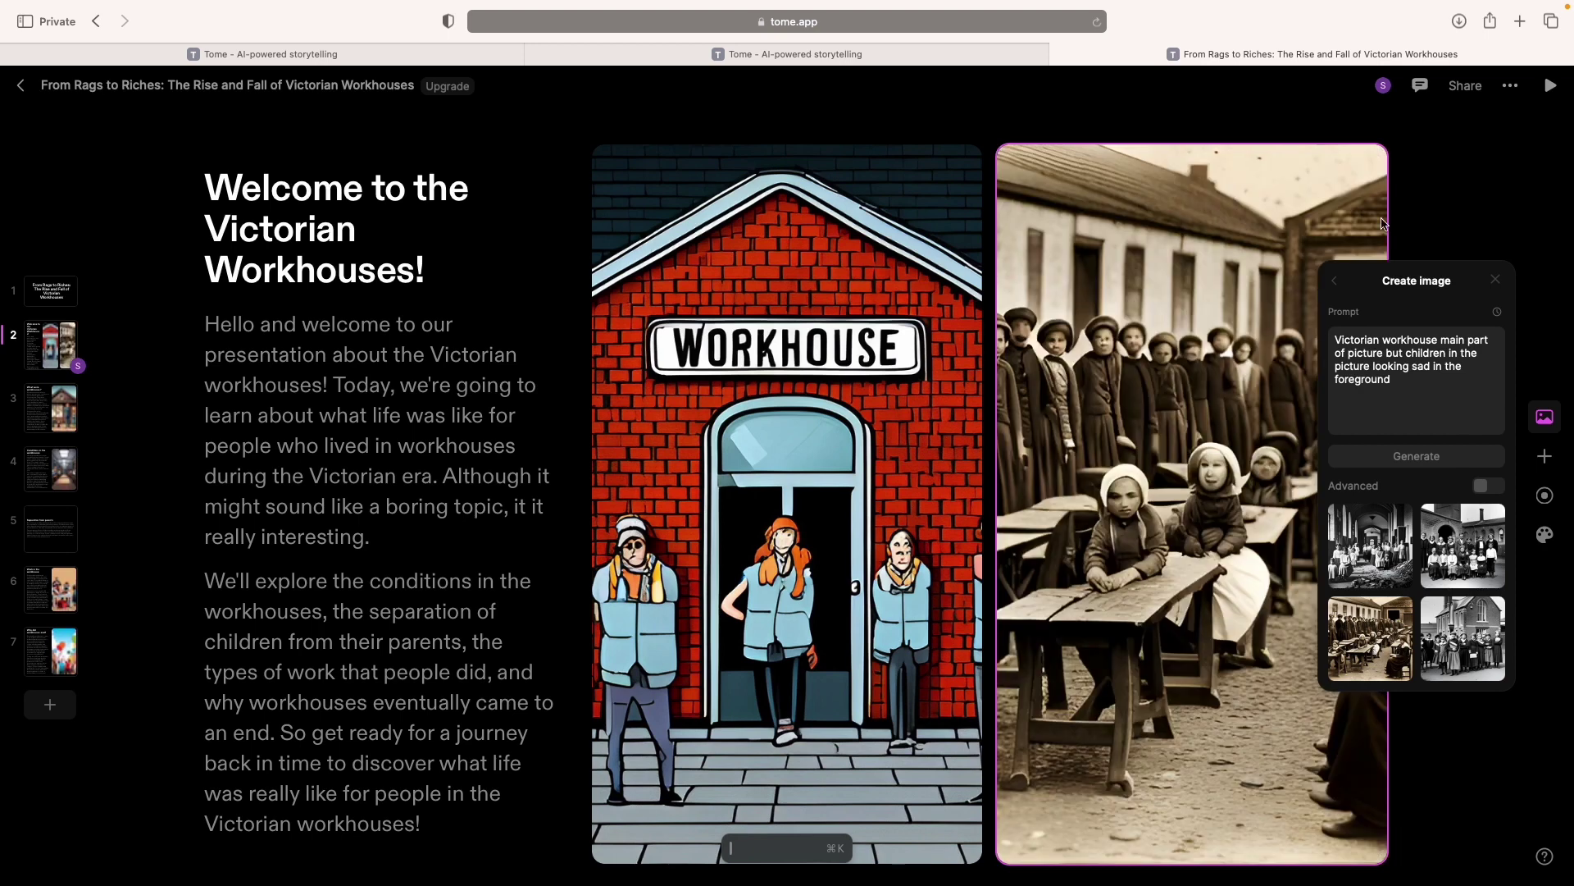
{"action": "left_click", "coordinate": [1416, 239]}
{"action": "right_click", "coordinate": [888, 454]}
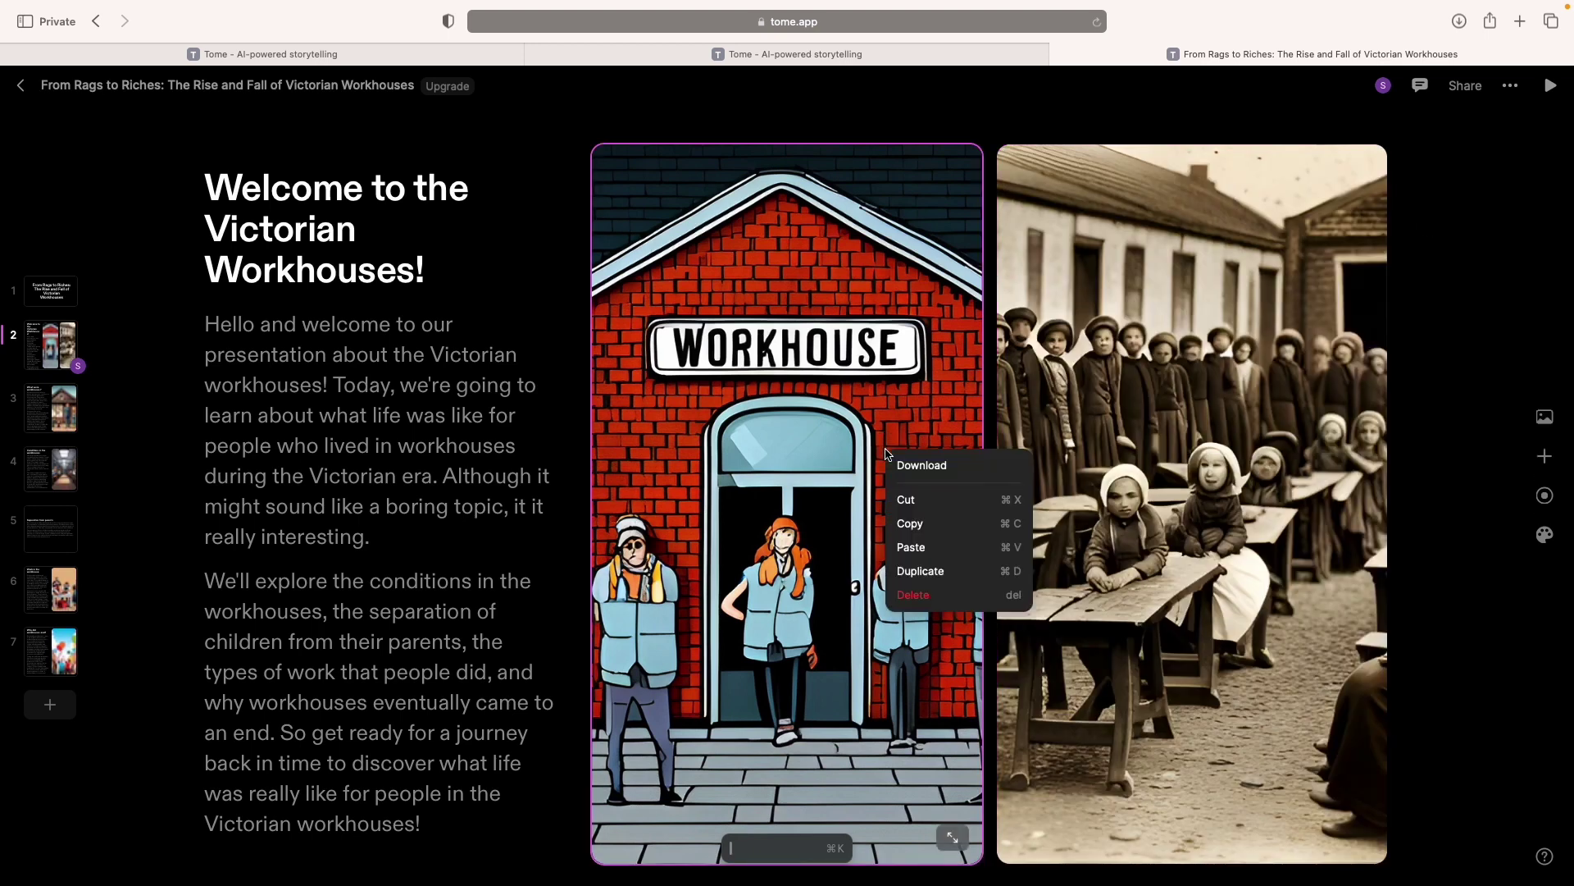
{"action": "left_click", "coordinate": [913, 596]}
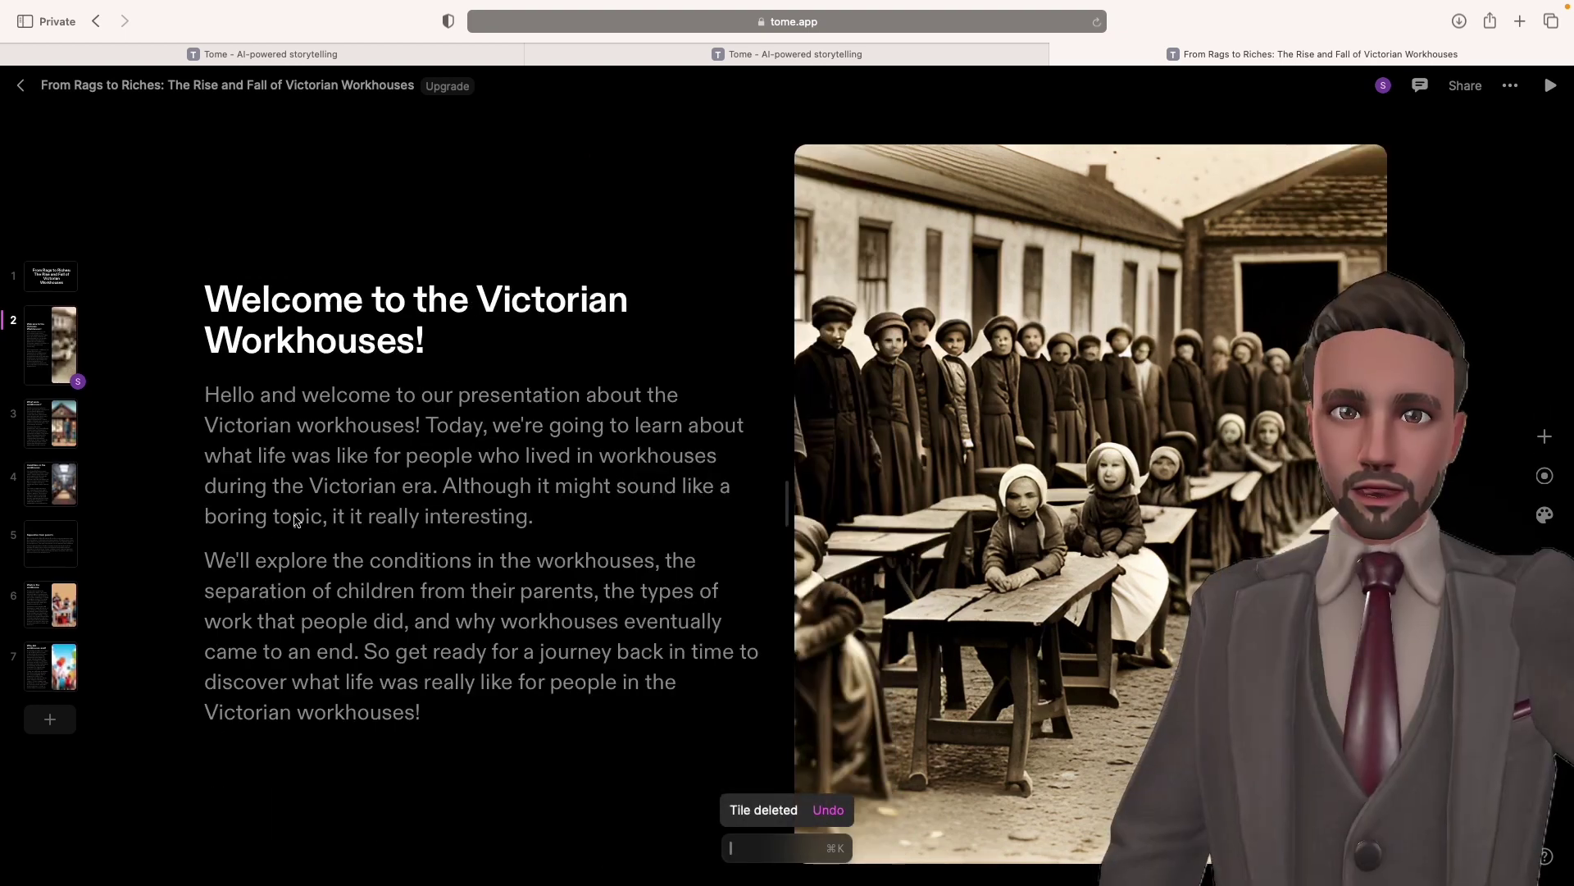
On the What were workhouses? slide, AI-extend the sentences from 'They were created' to 'exchange for work'.
{"action": "left_click", "coordinate": [57, 419]}
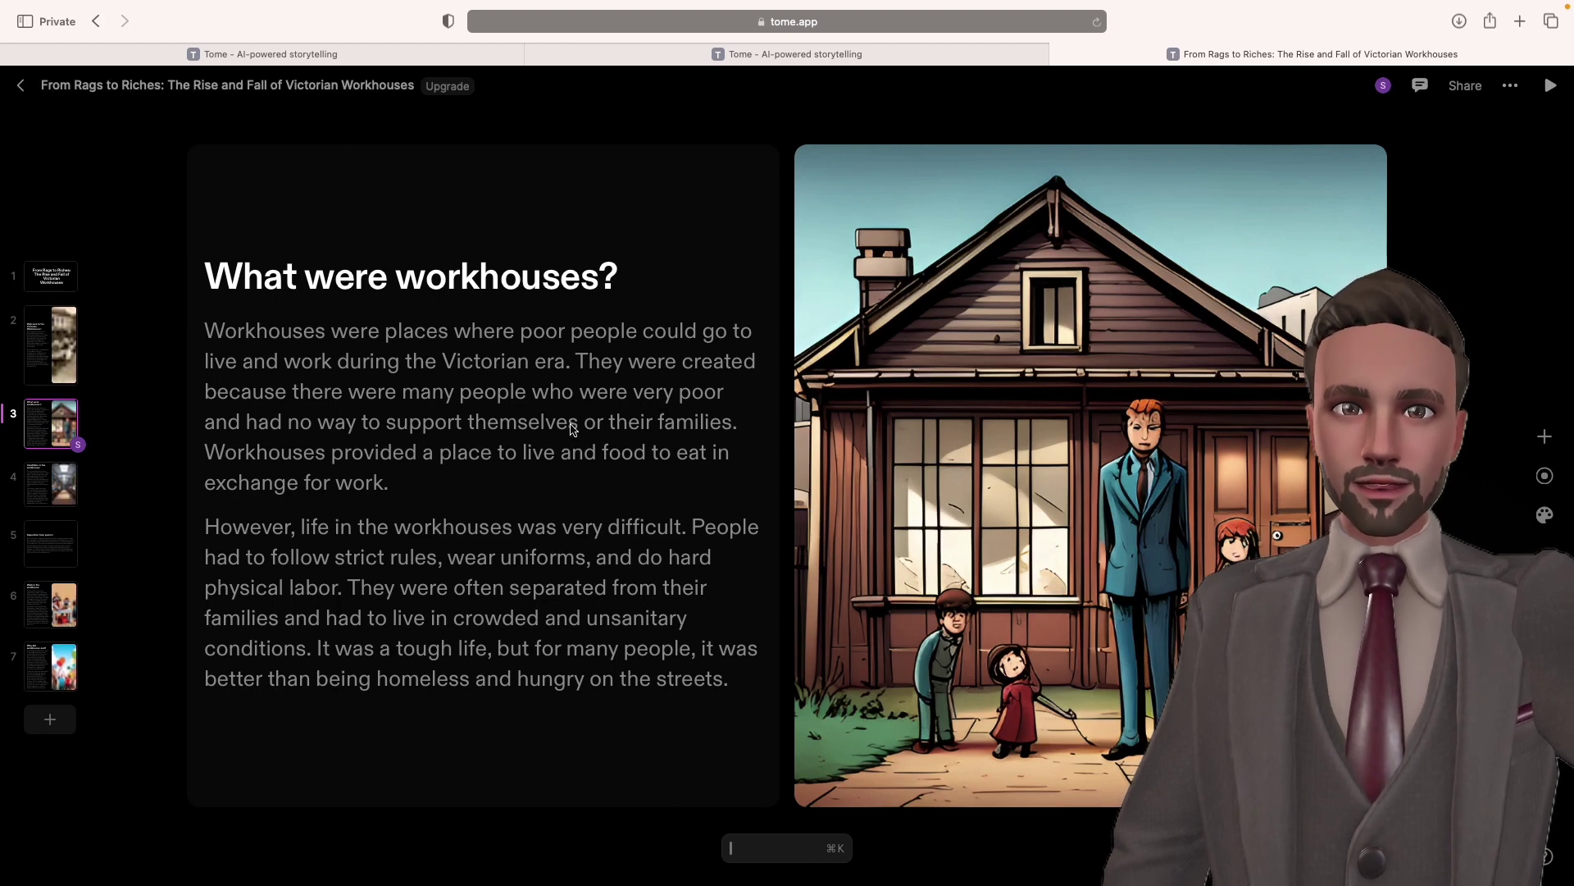
{"action": "left_click_drag", "start_coordinate": [443, 488], "coordinate": [578, 364]}
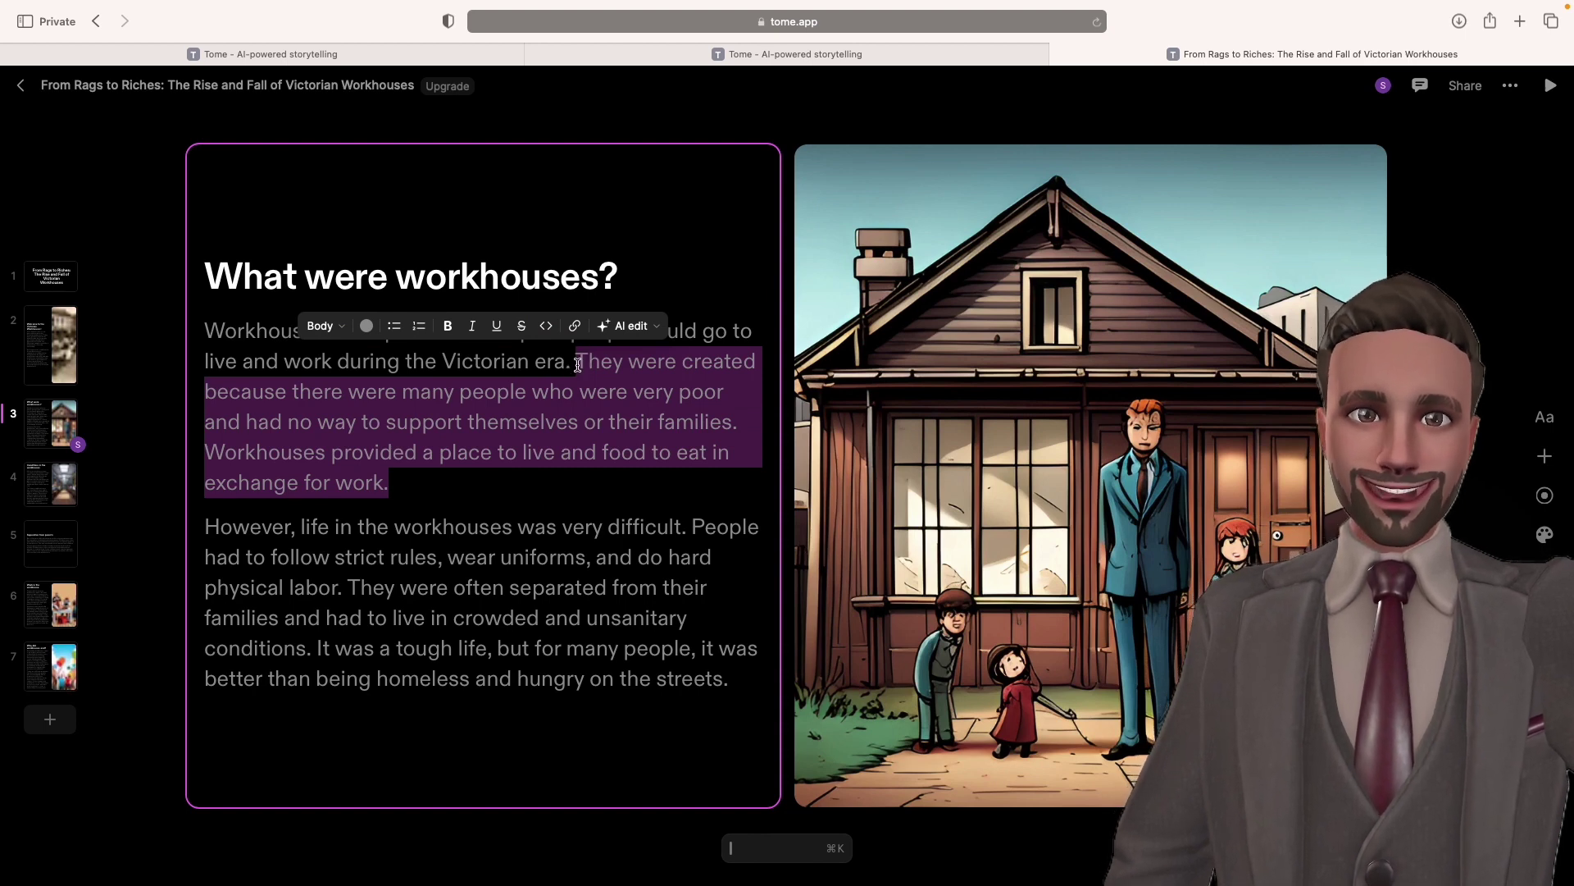
{"action": "left_click", "coordinate": [637, 328]}
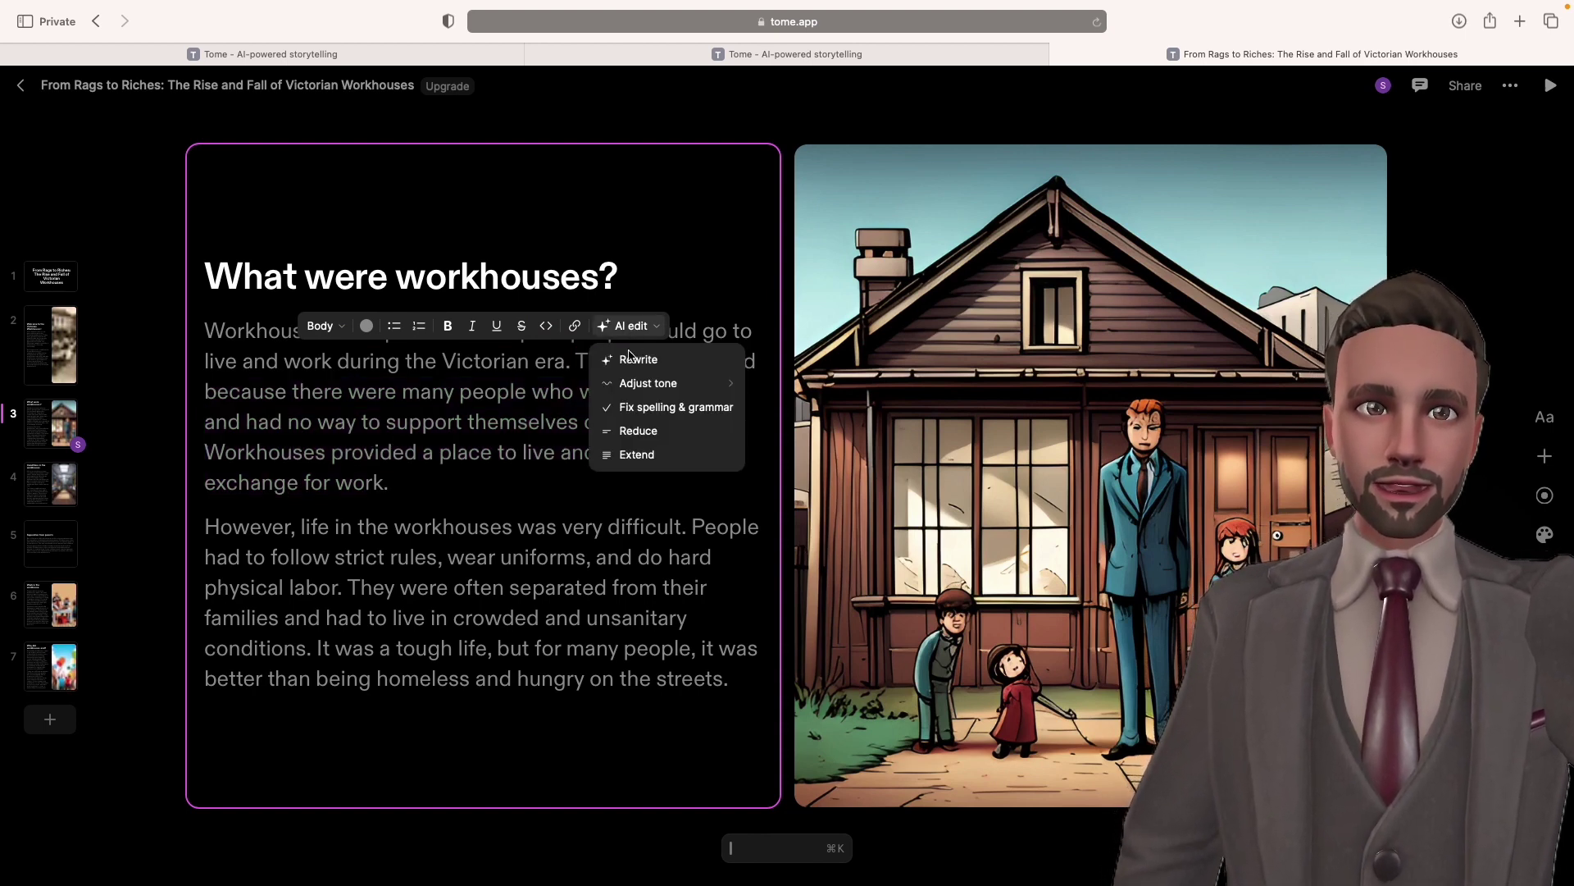
{"action": "mouse_move", "coordinate": [632, 383]}
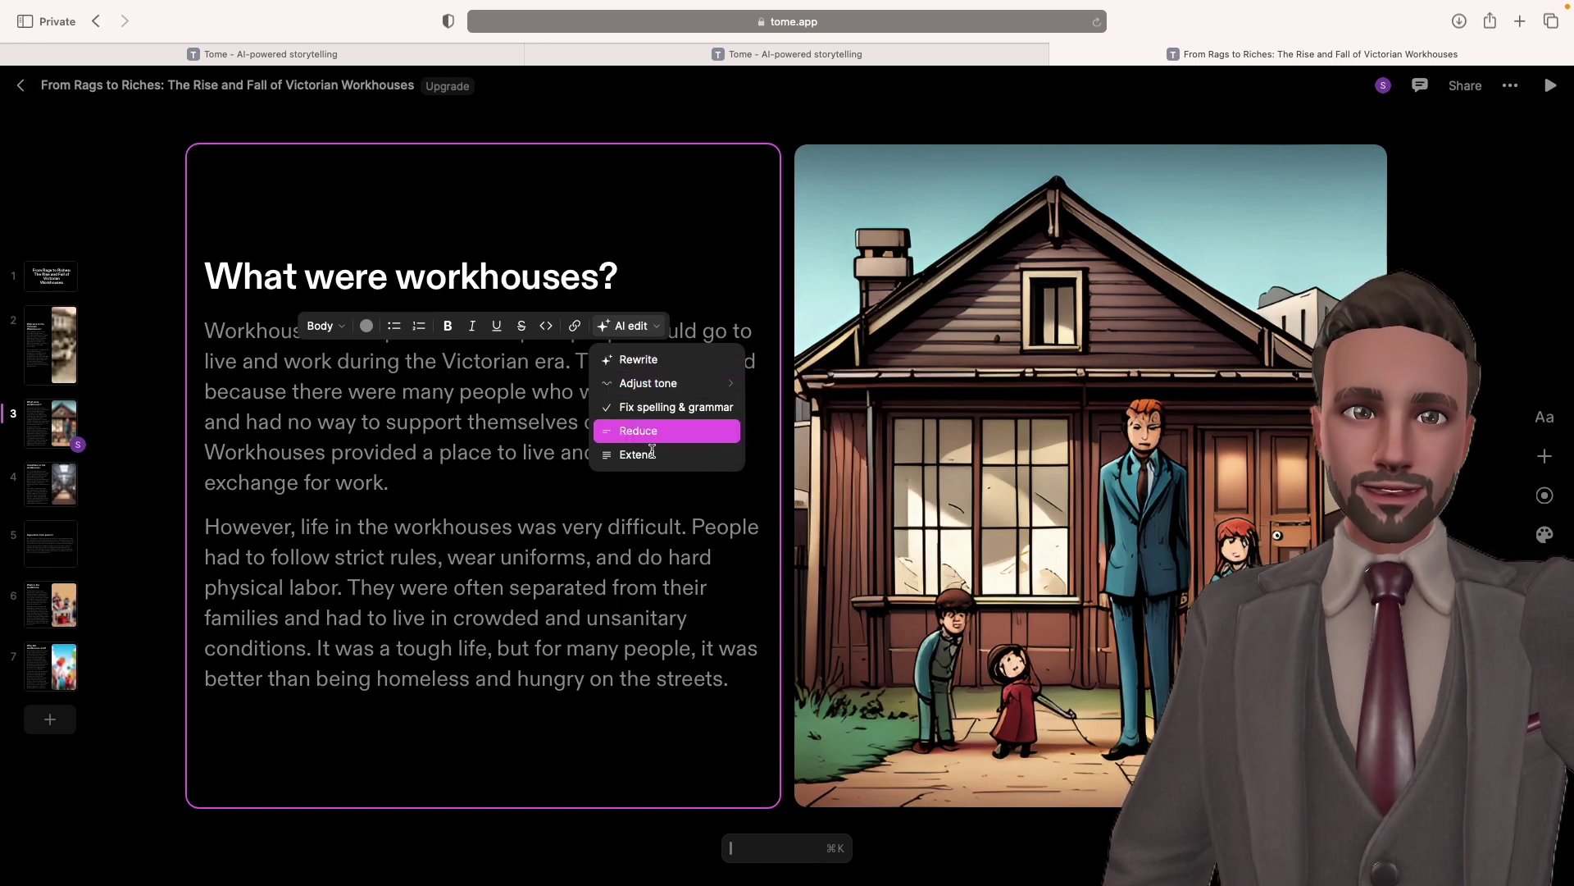
{"action": "left_click", "coordinate": [643, 453]}
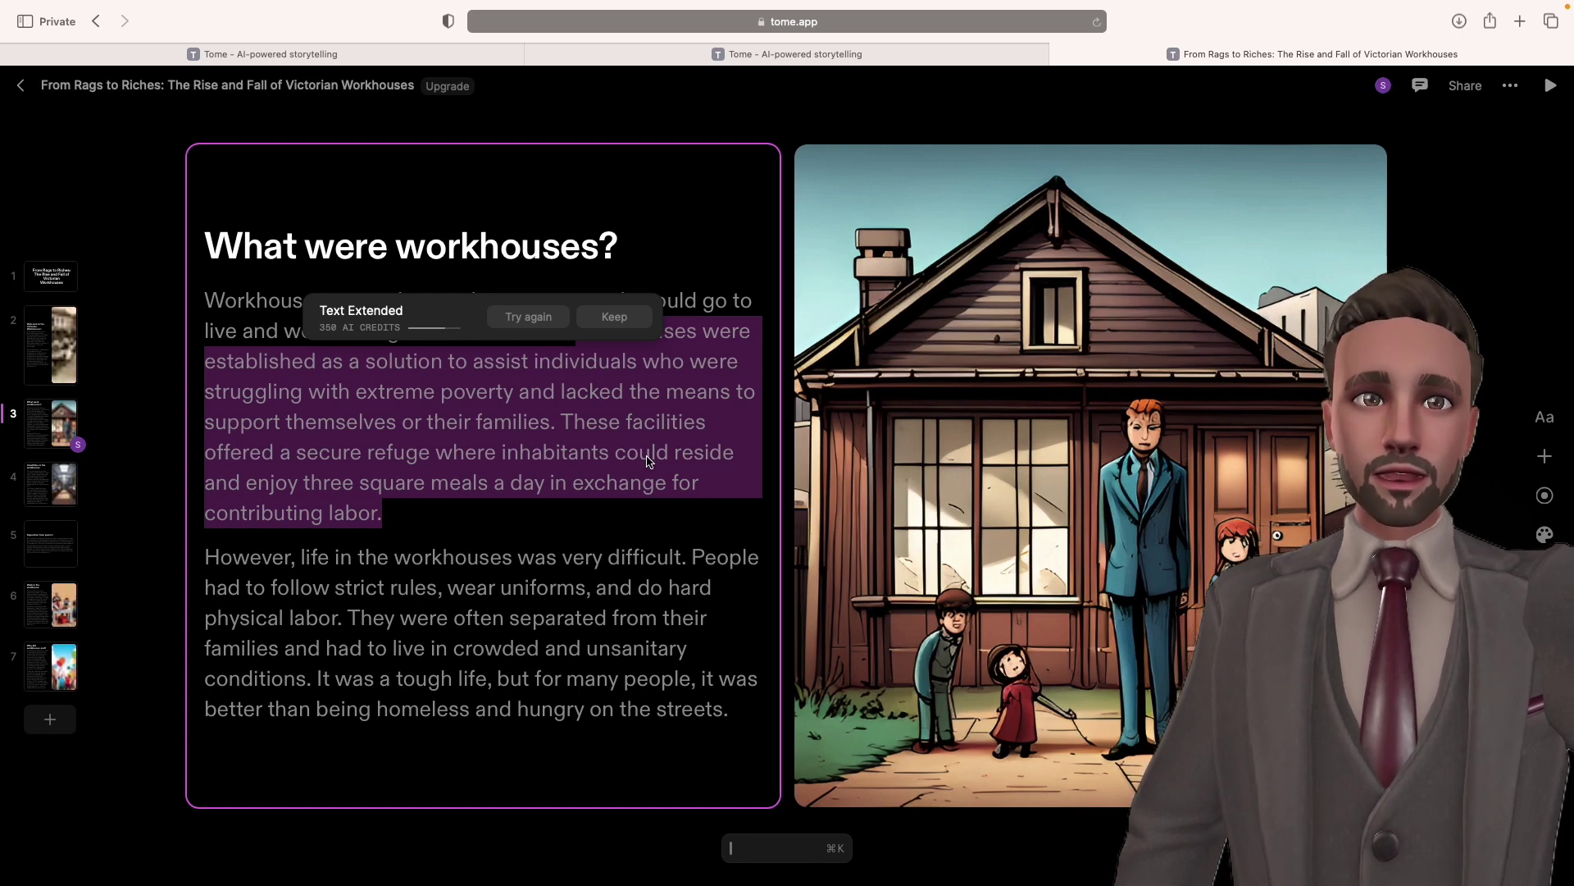
{"action": "left_click", "coordinate": [500, 495]}
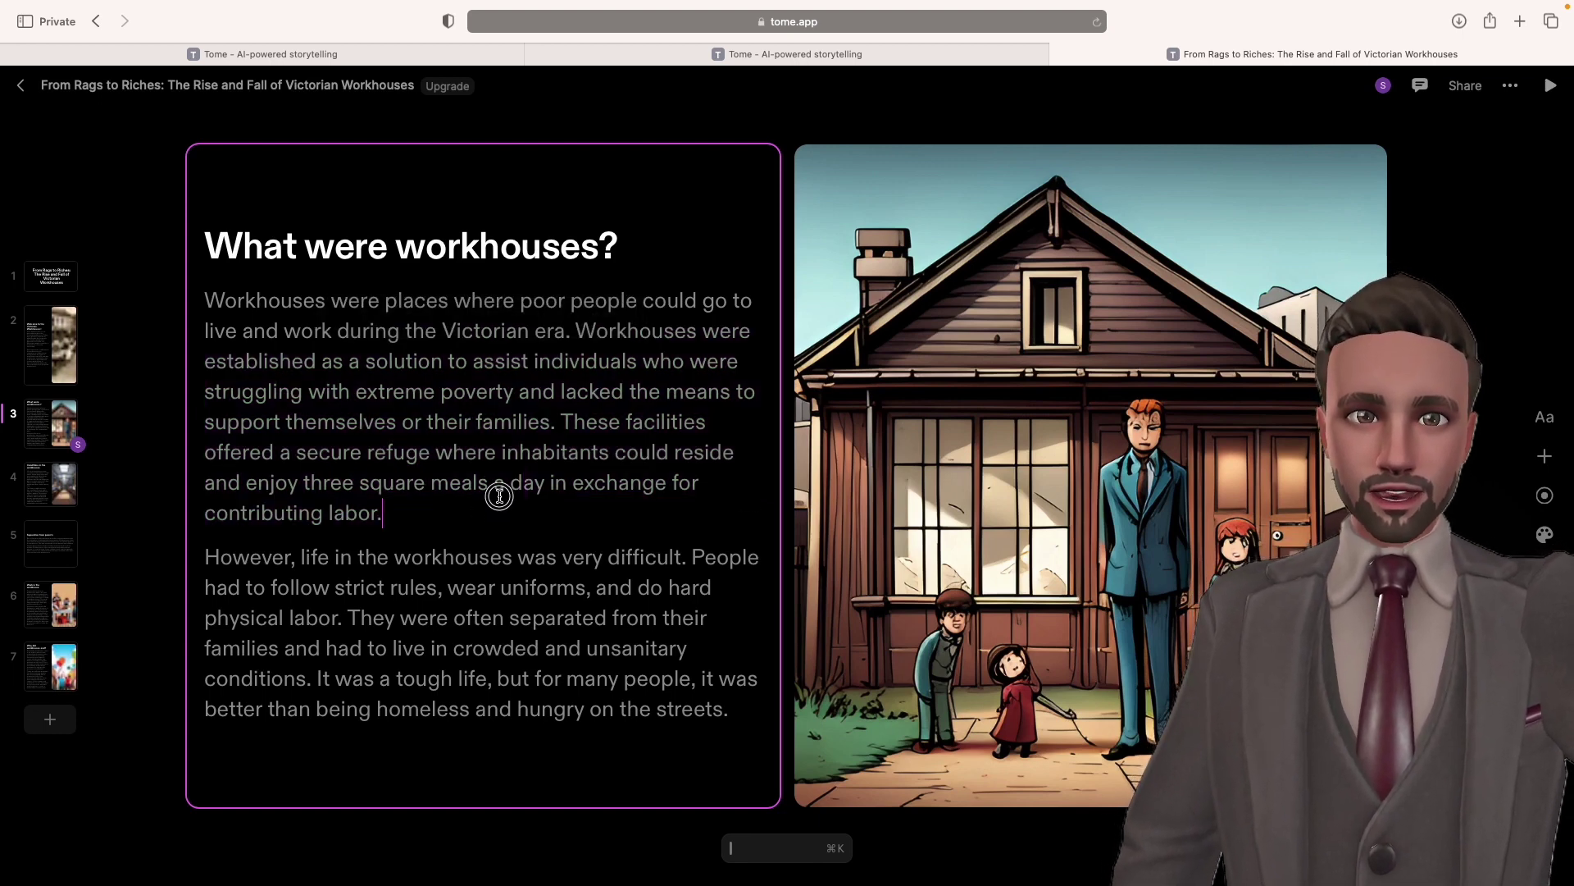
Rewrite the passage from 'These facilities' to 'contributing labor' in an Excited tone and keep it.
{"action": "left_click_drag", "start_coordinate": [500, 495], "coordinate": [562, 420]}
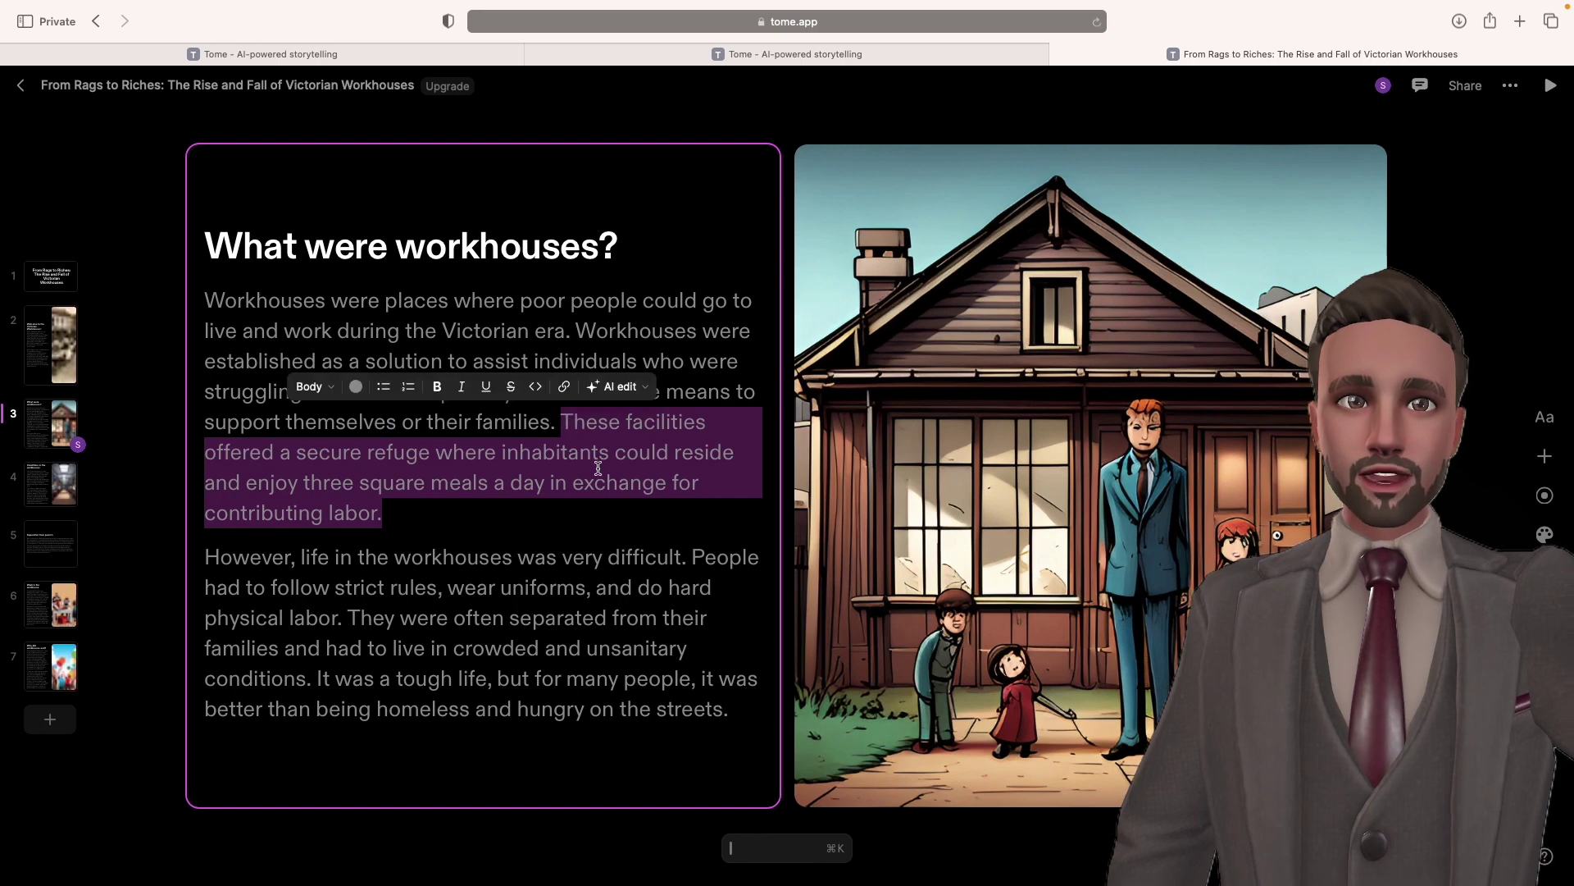
{"action": "left_click", "coordinate": [609, 395]}
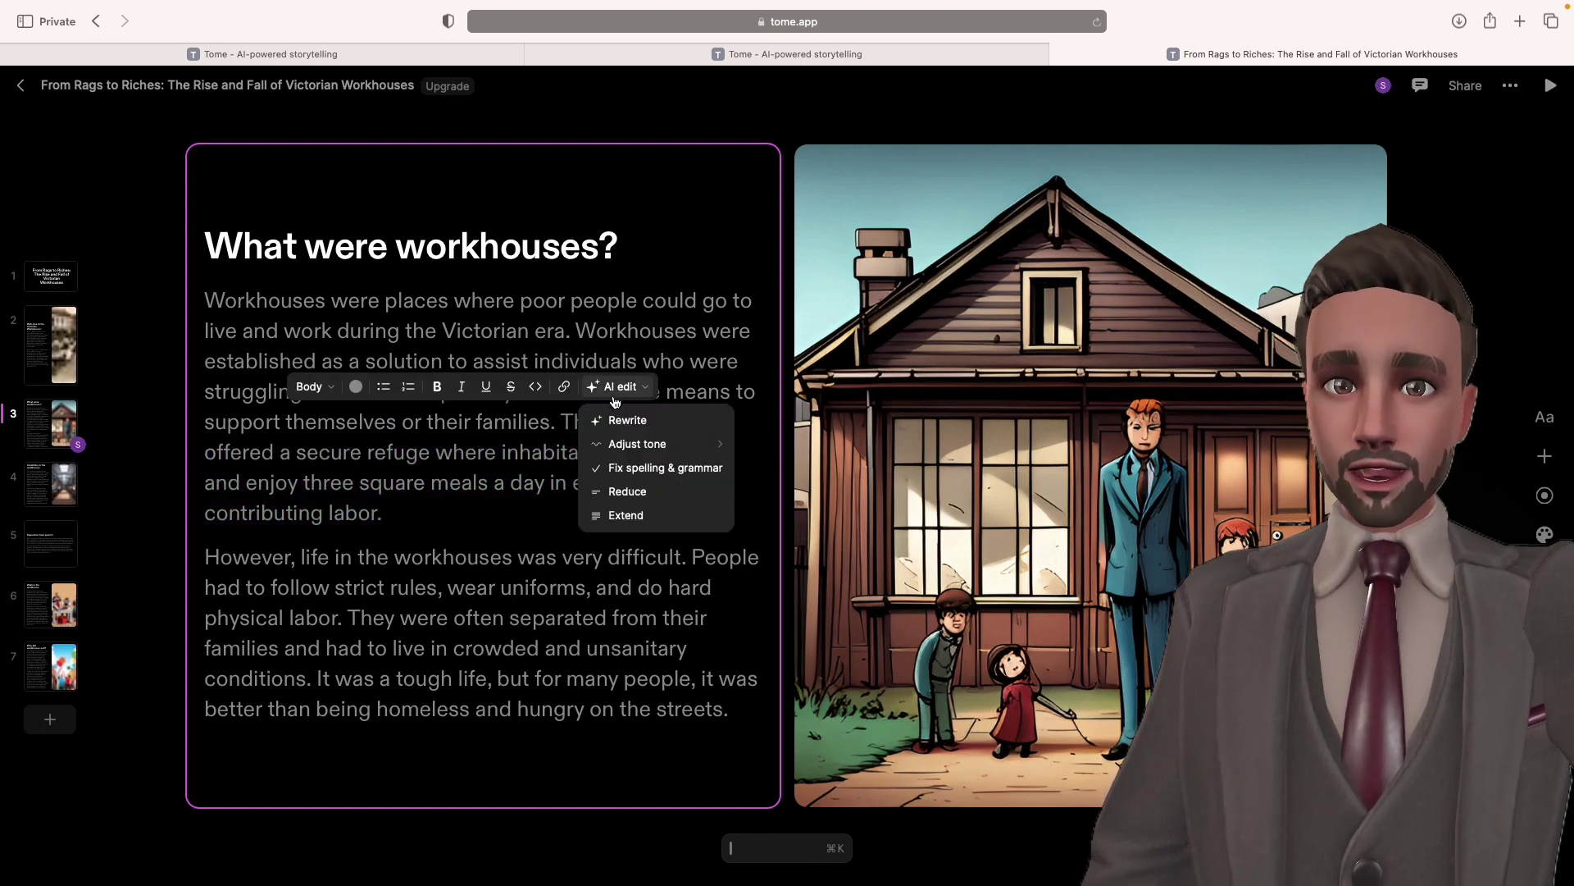
{"action": "mouse_move", "coordinate": [641, 440]}
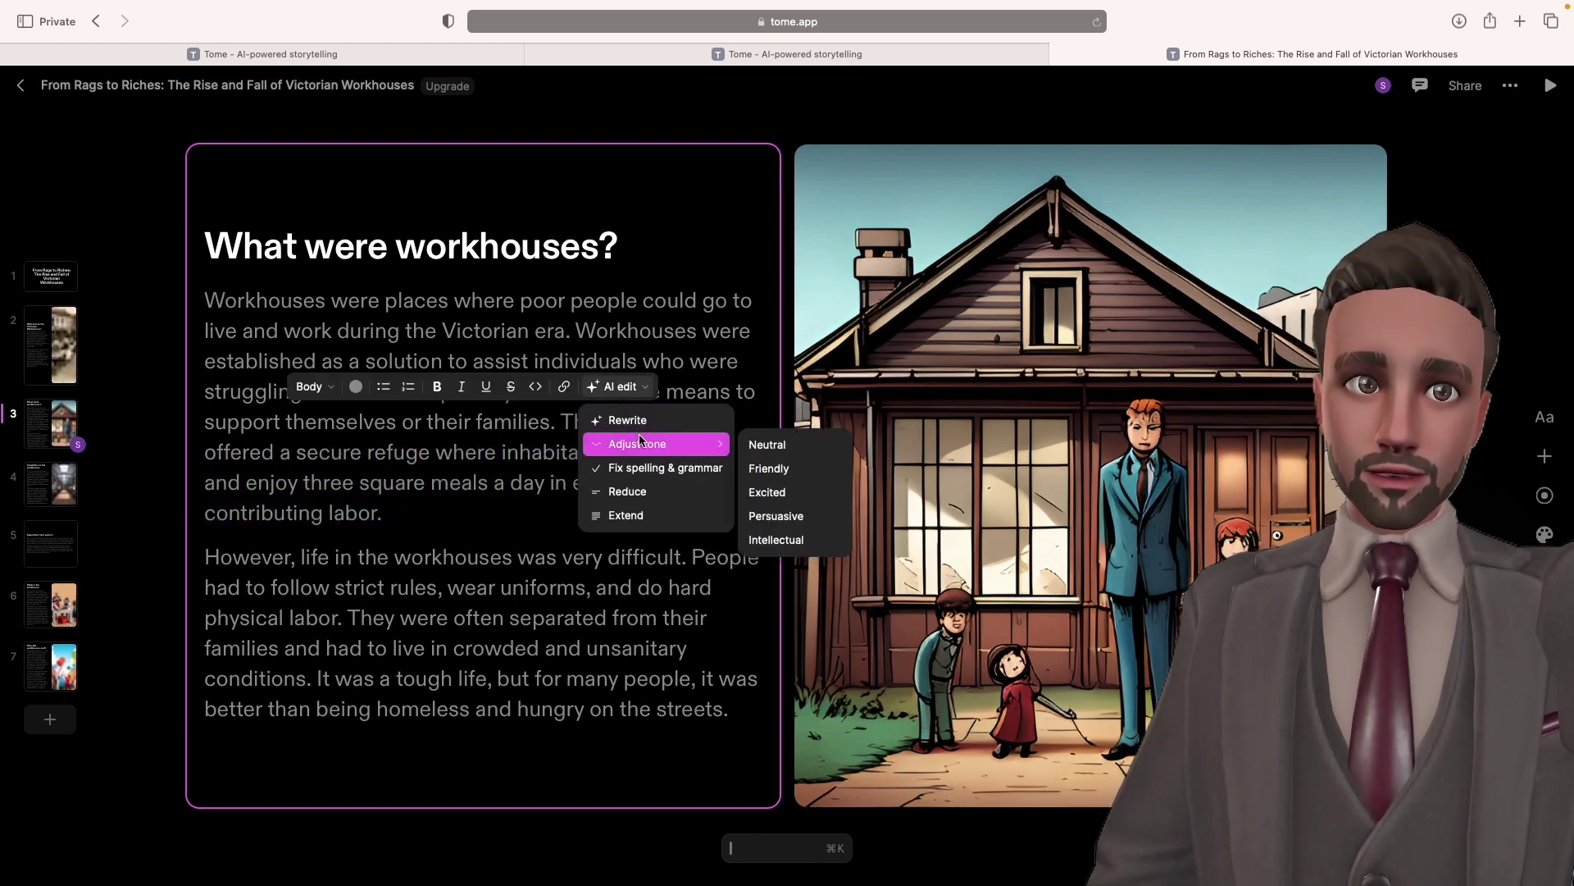
{"action": "left_click", "coordinate": [767, 492]}
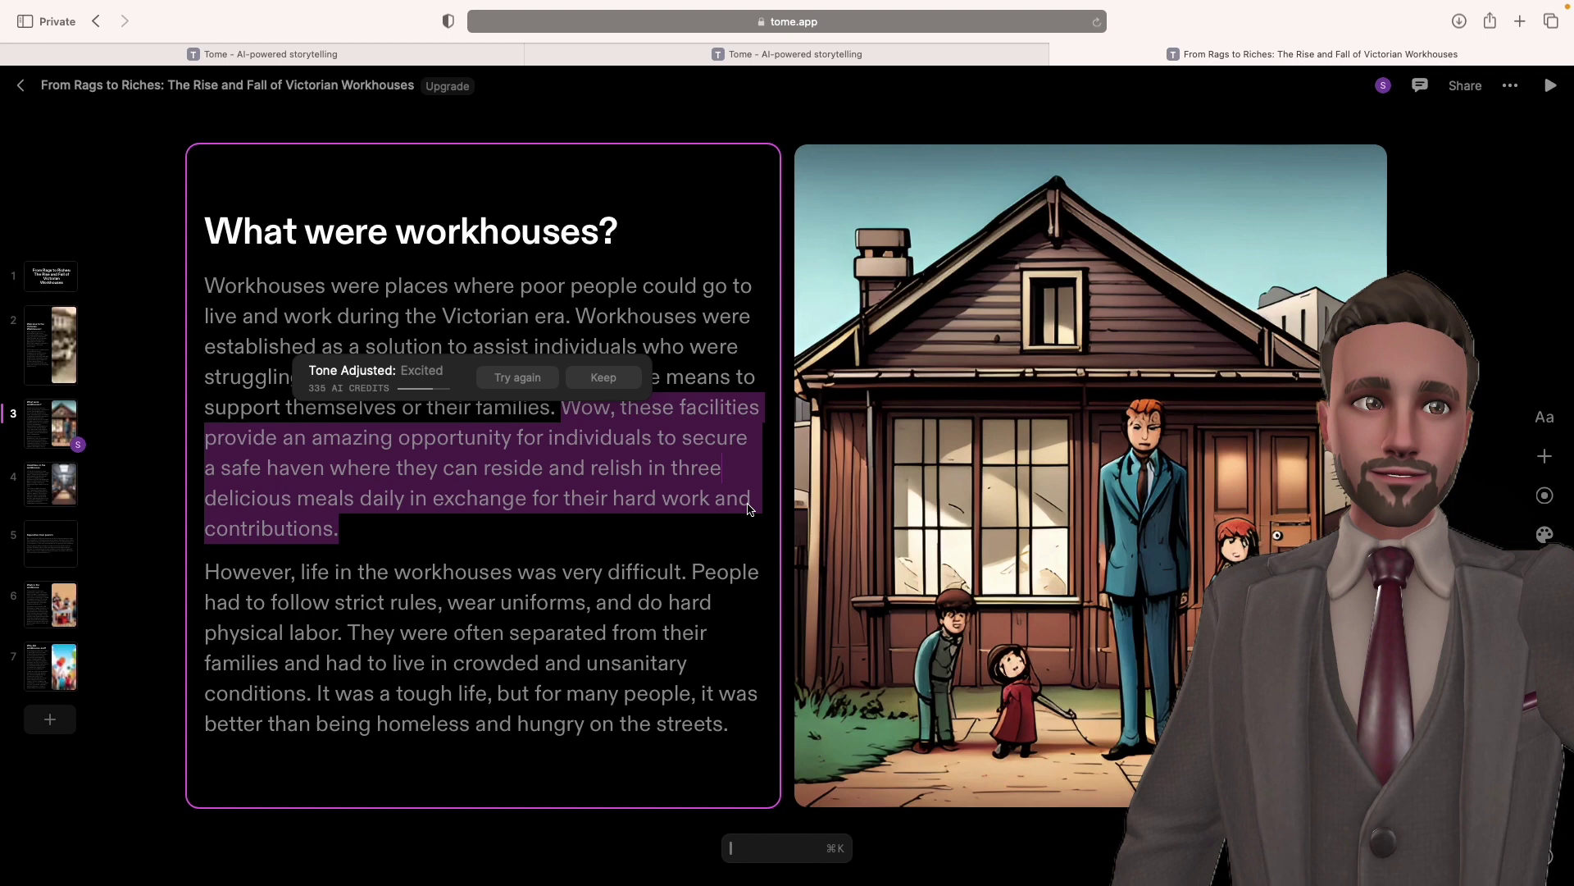
{"action": "left_click", "coordinate": [1199, 530]}
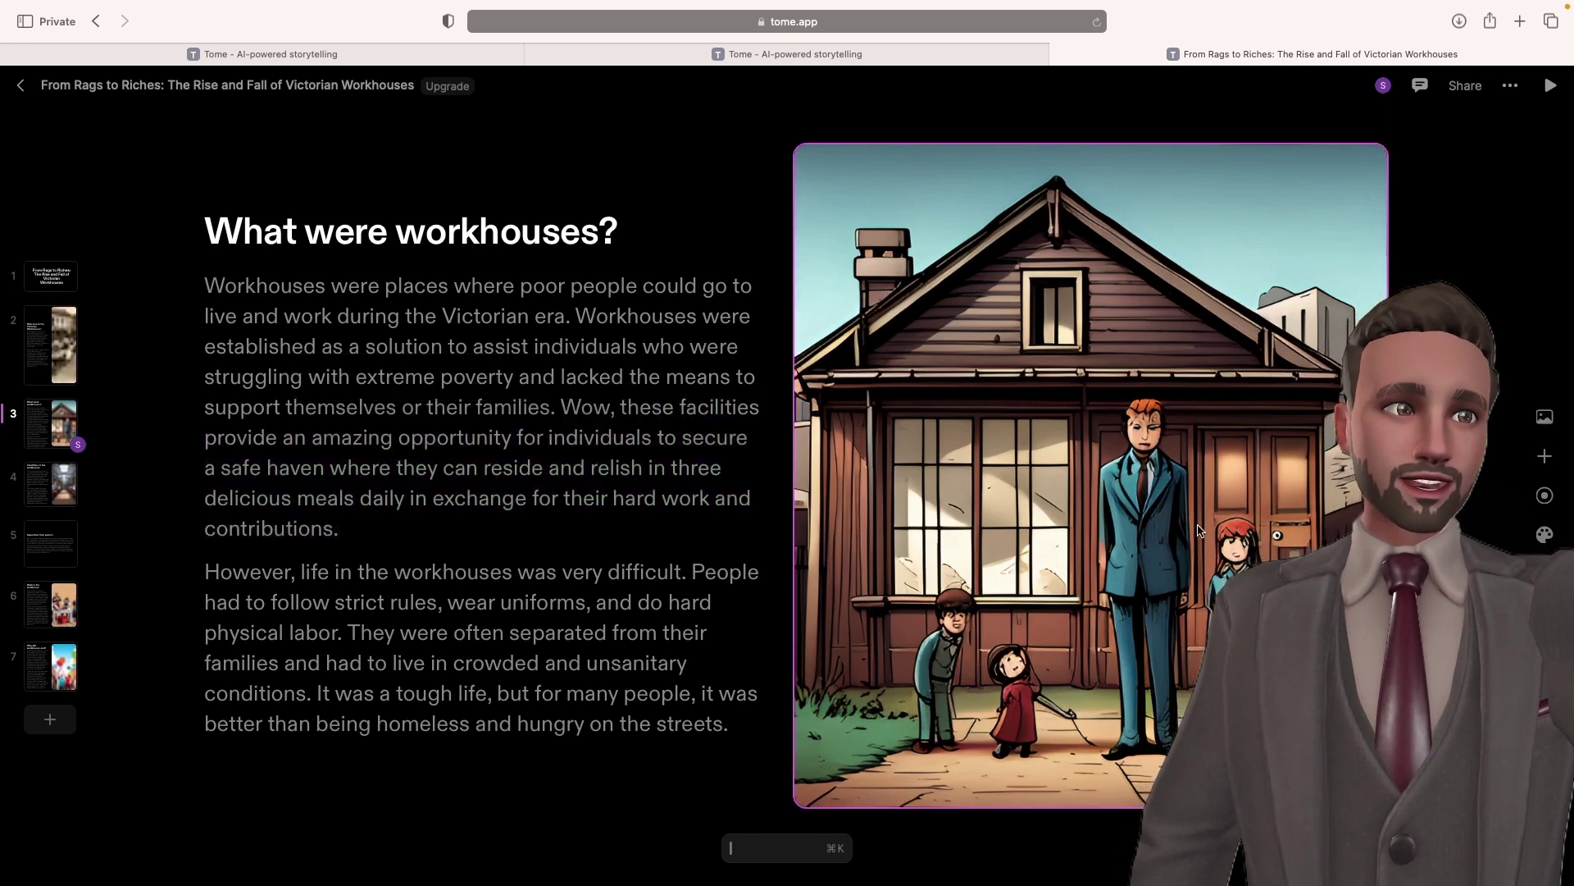
{"action": "left_click", "coordinate": [803, 858]}
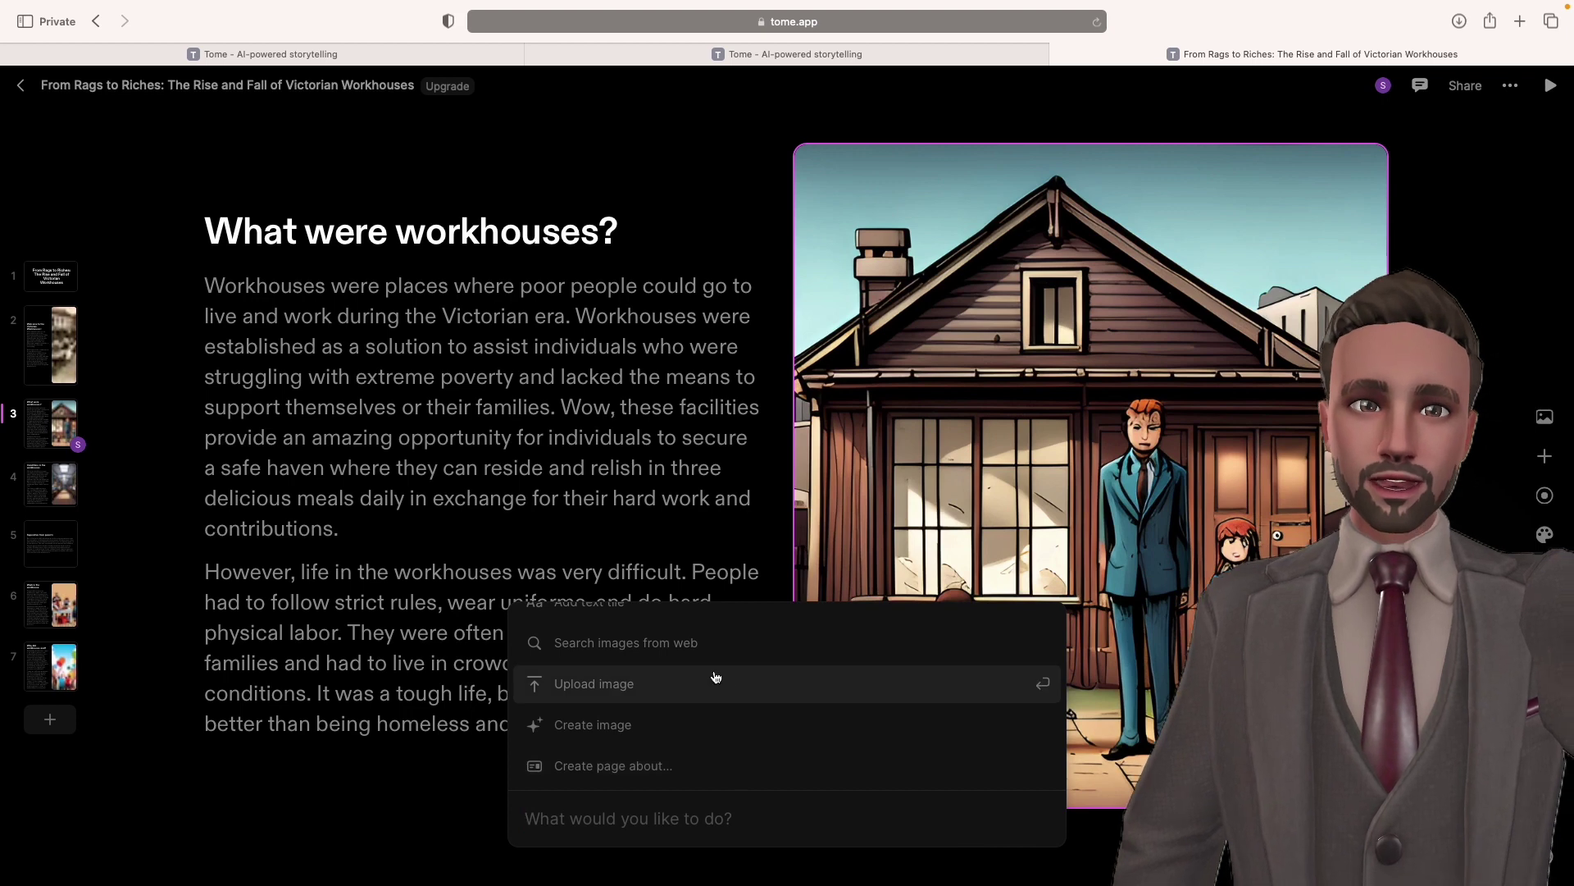
{"action": "scroll", "coordinate": [719, 720], "scroll_direction": "down", "scroll_amount": 5}
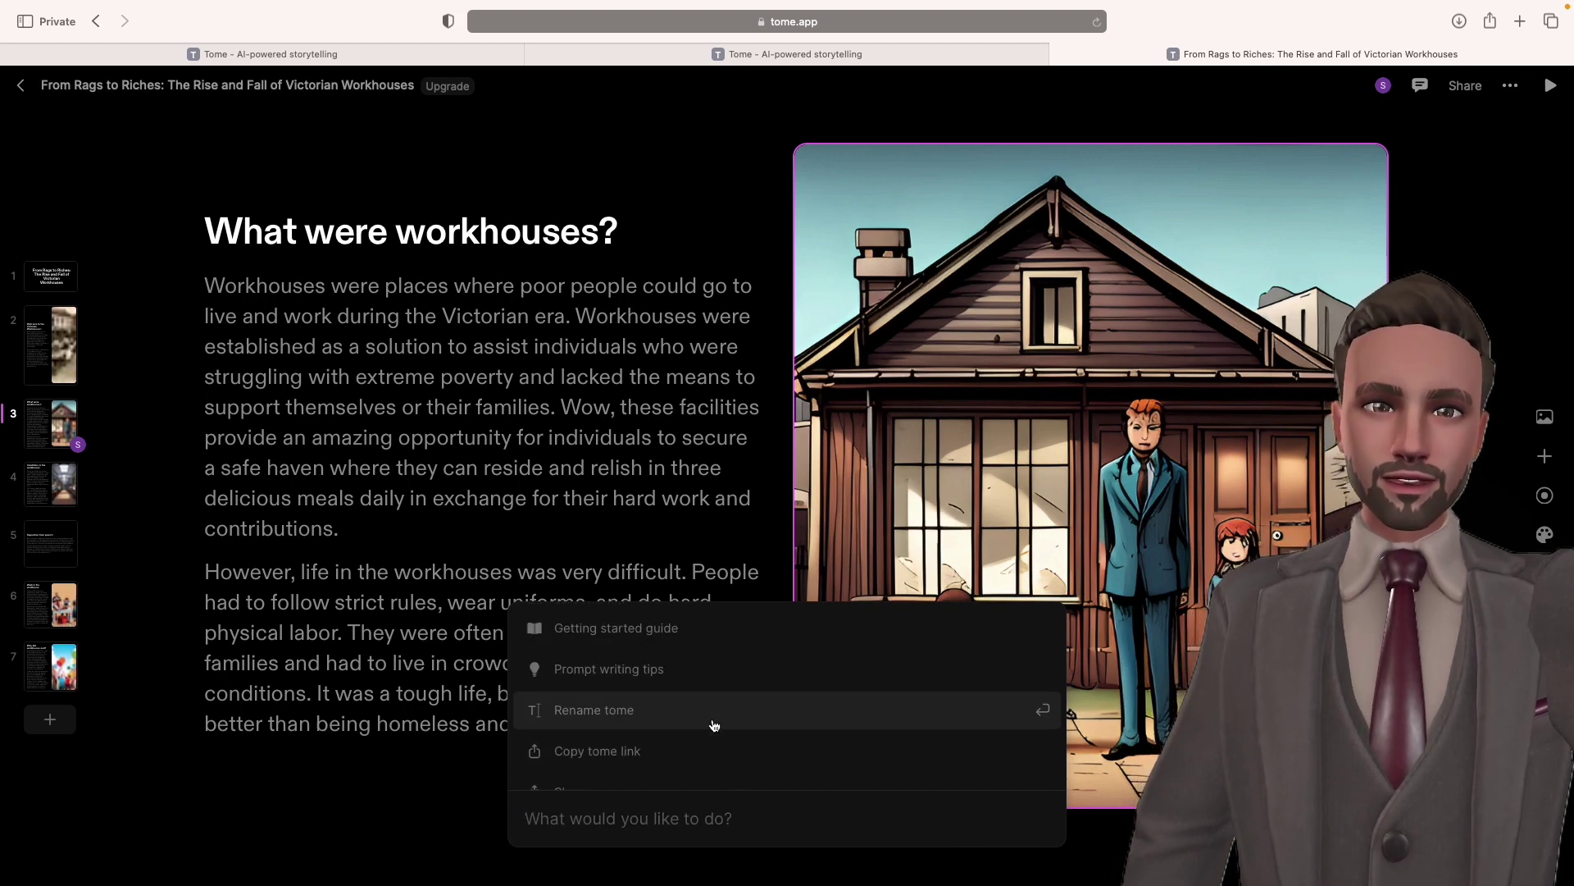
{"action": "scroll", "coordinate": [694, 682], "scroll_direction": "down", "scroll_amount": 2}
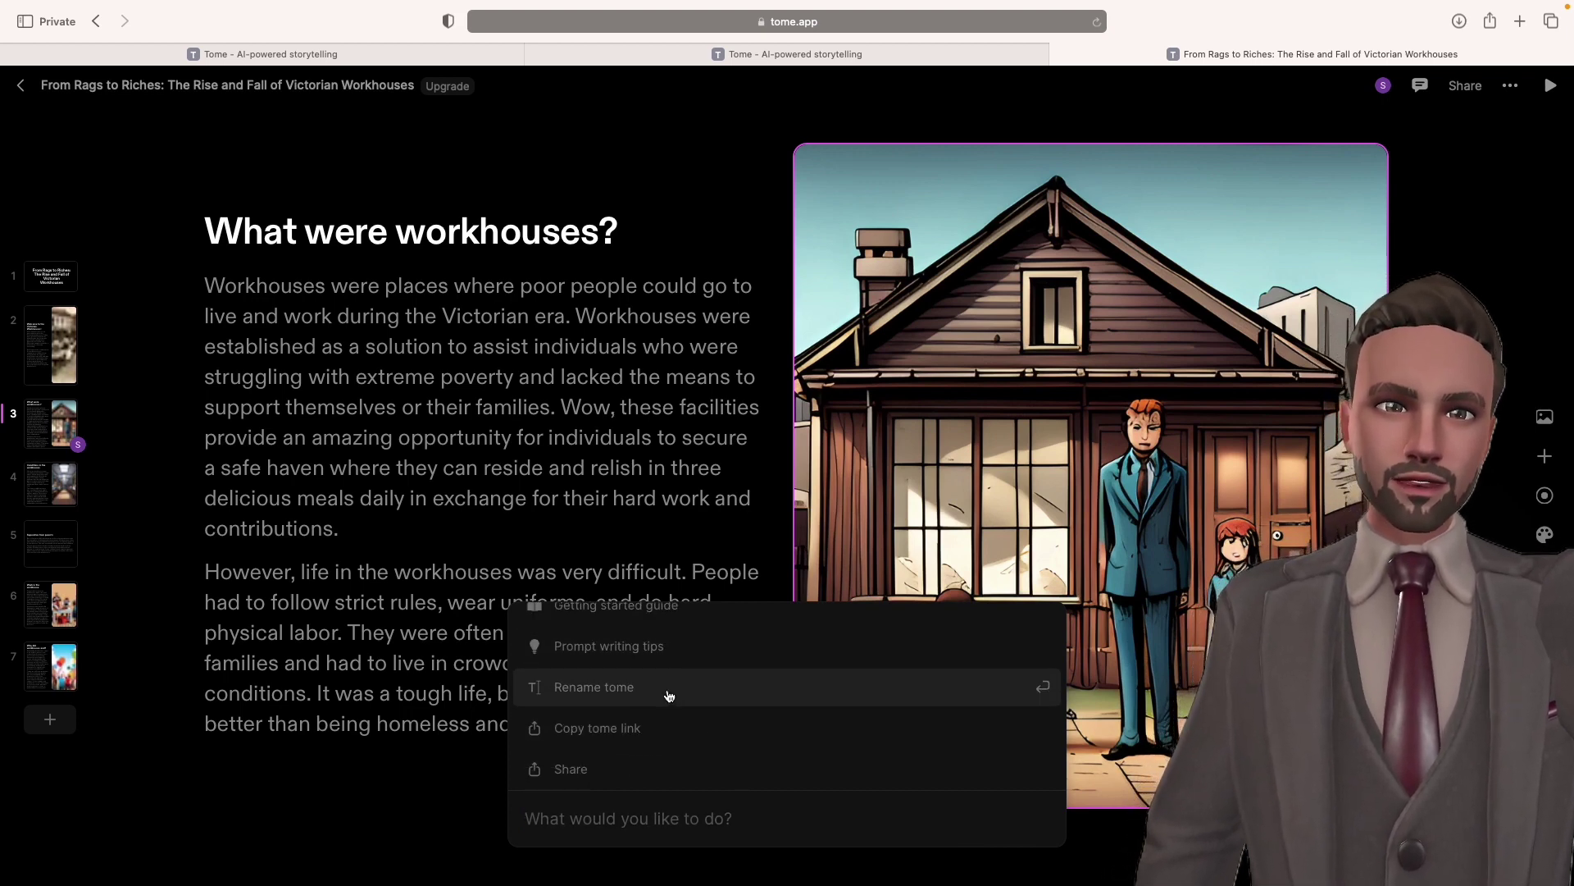
{"action": "scroll", "coordinate": [664, 689], "scroll_direction": "down", "scroll_amount": 3}
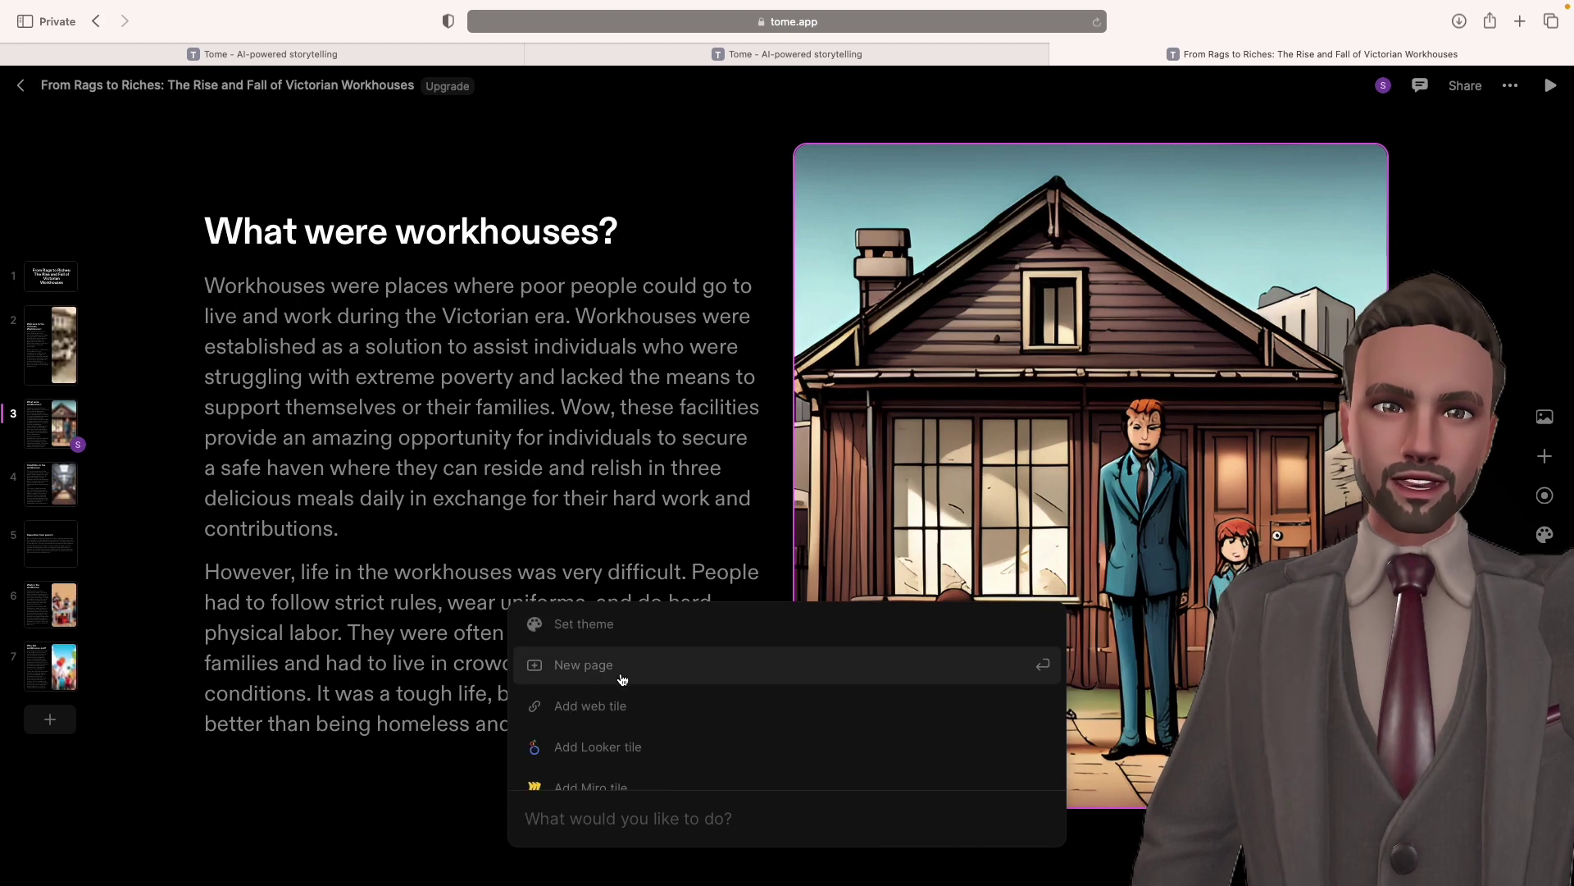
{"action": "scroll", "coordinate": [652, 697], "scroll_direction": "down", "scroll_amount": 4}
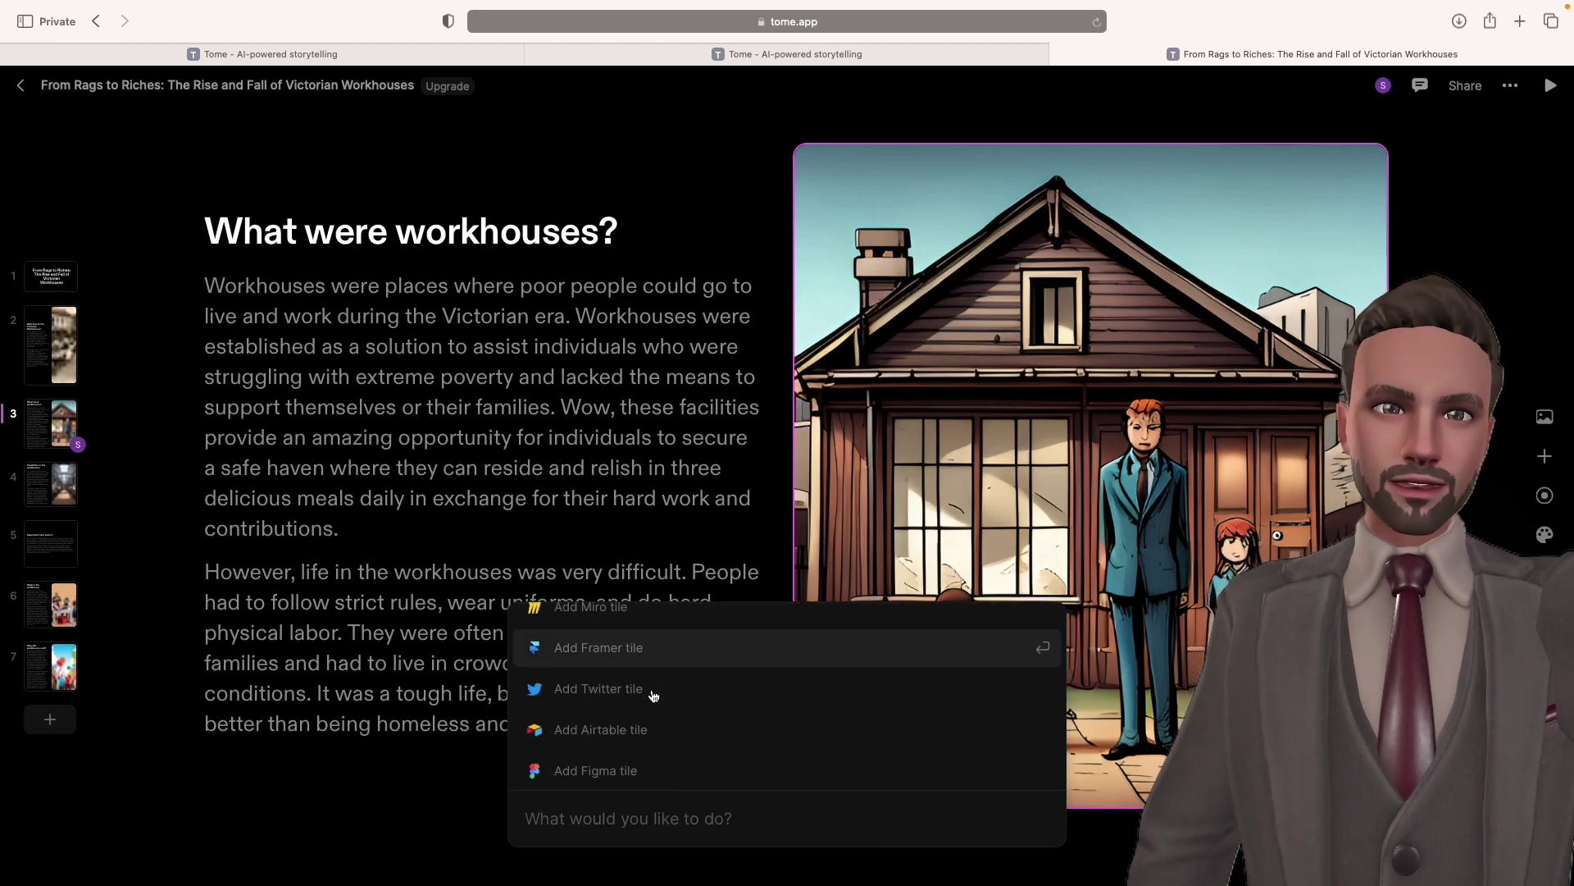
{"action": "scroll", "coordinate": [660, 706], "scroll_direction": "down", "scroll_amount": 1}
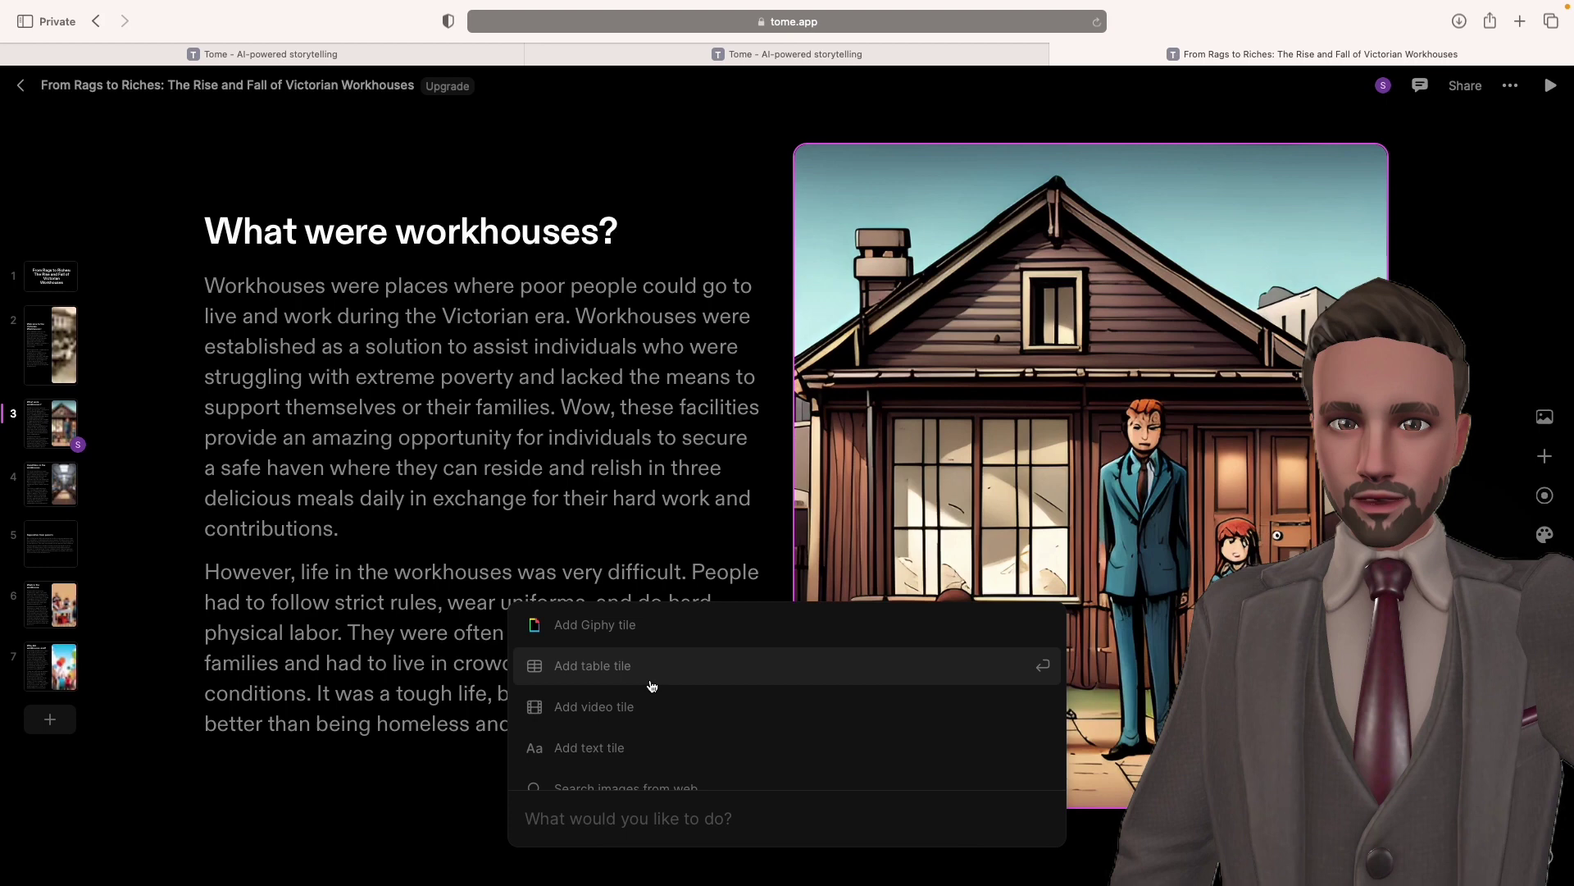
{"action": "scroll", "coordinate": [660, 693], "scroll_direction": "down", "scroll_amount": 3}
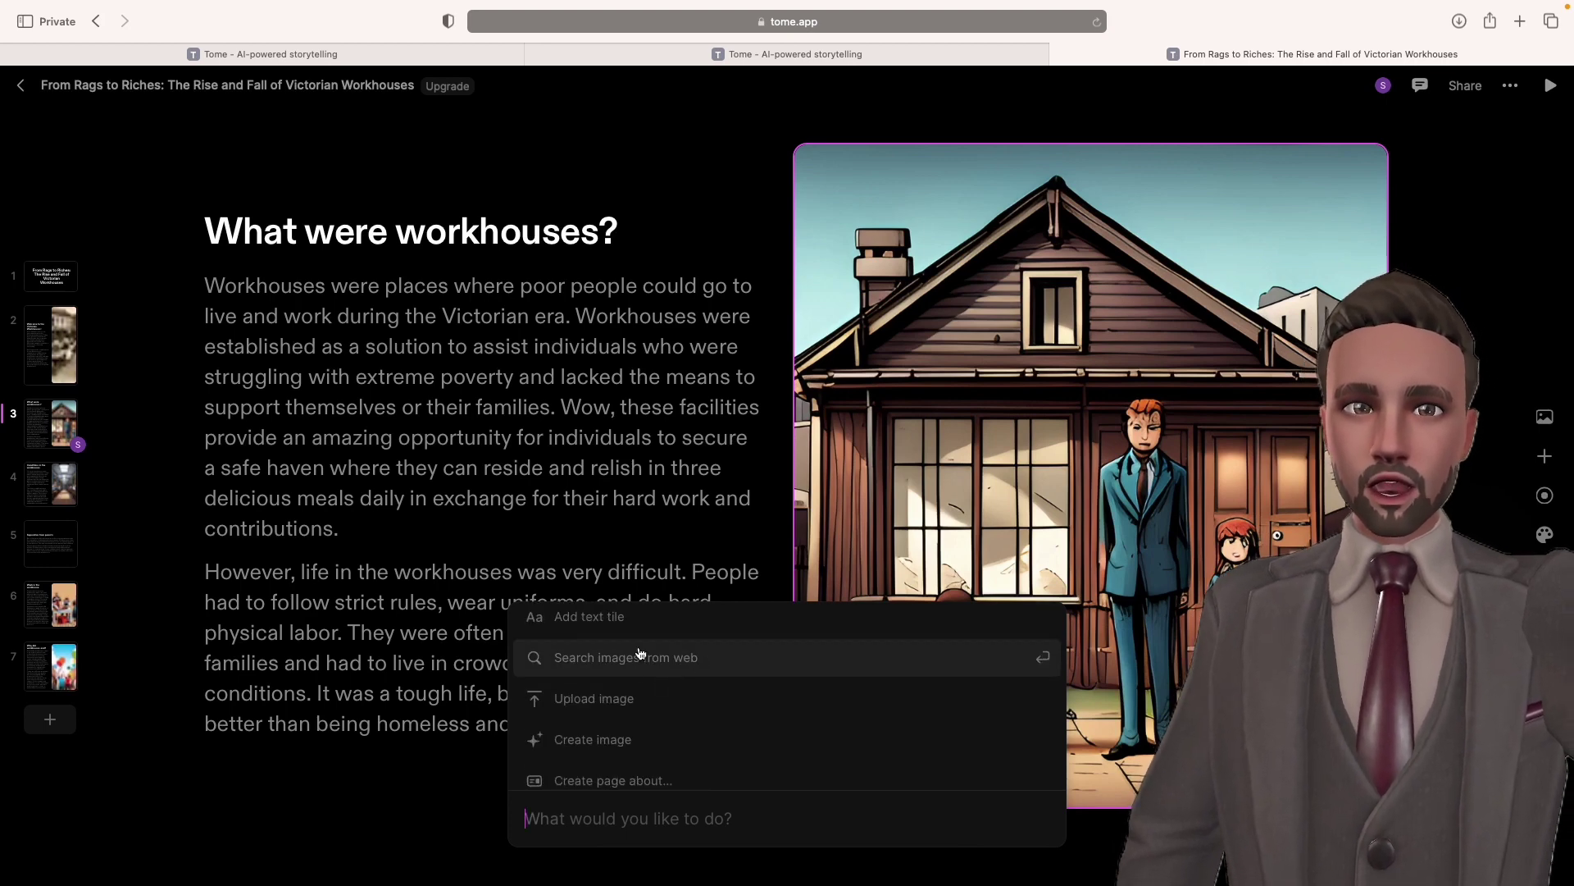
{"action": "scroll", "coordinate": [656, 705], "scroll_direction": "up", "scroll_amount": 4}
{"action": "scroll", "coordinate": [659, 706], "scroll_direction": "down", "scroll_amount": 1}
{"action": "left_click", "coordinate": [652, 711]}
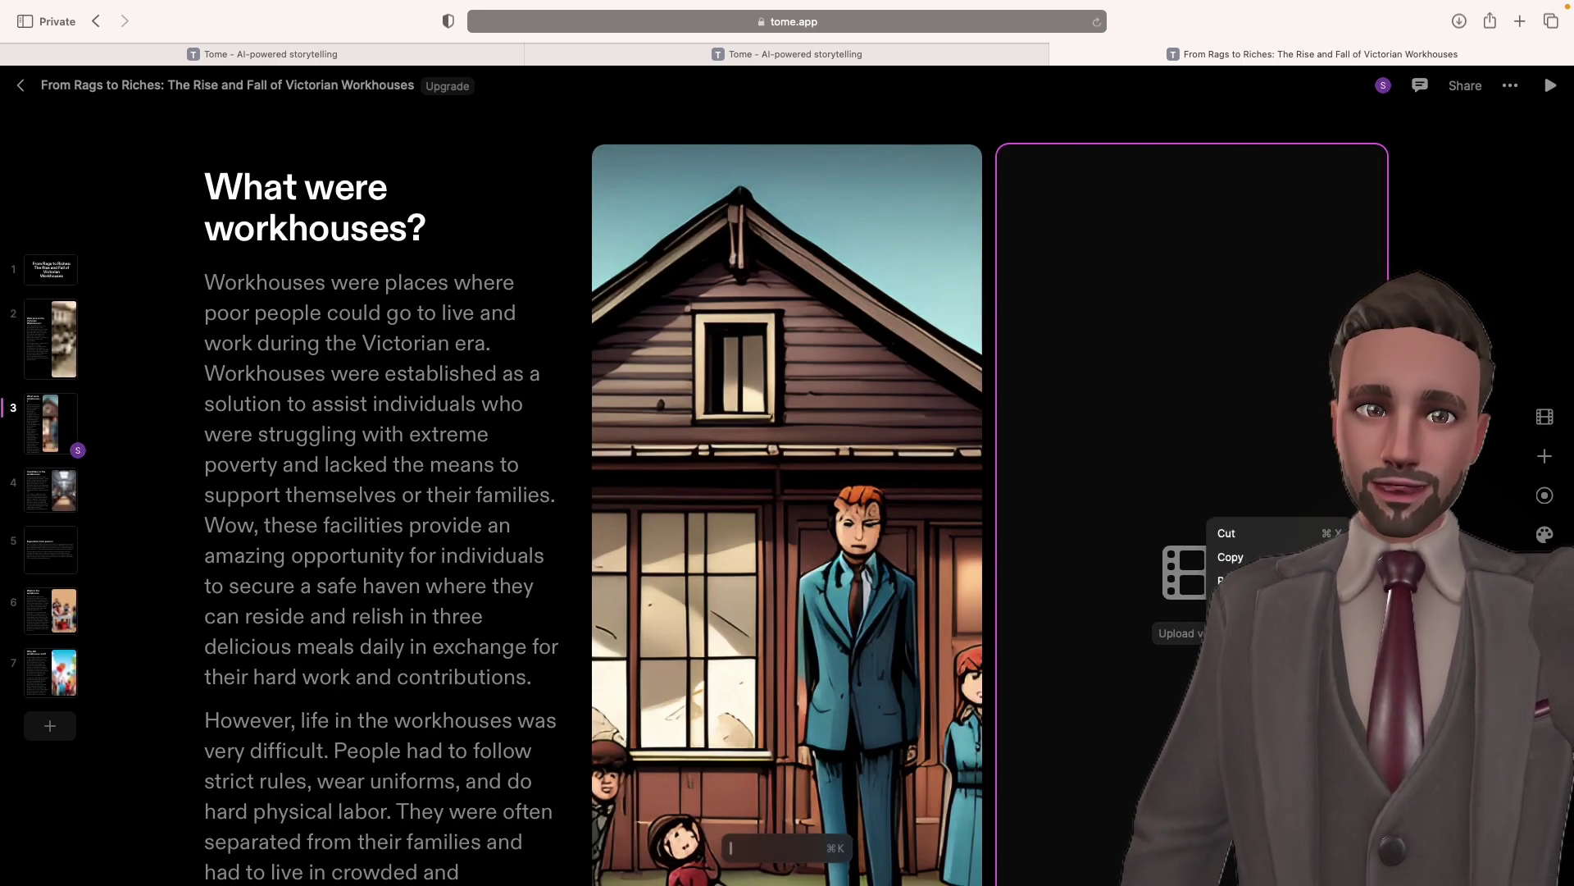
{"action": "key", "text": "BackSpace"}
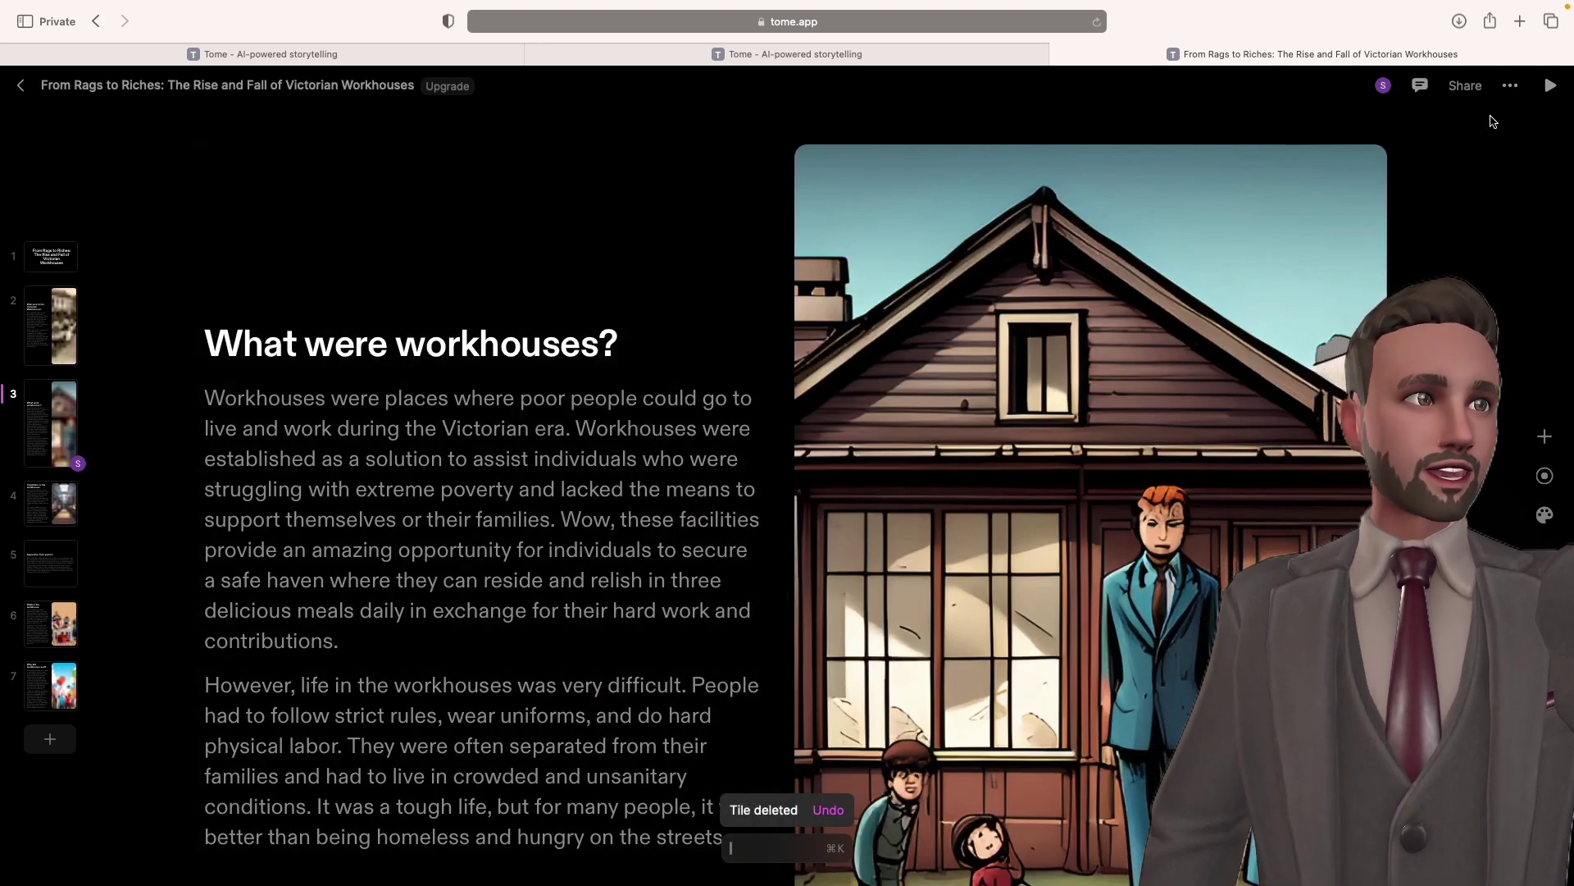
{"action": "left_click", "coordinate": [1469, 87]}
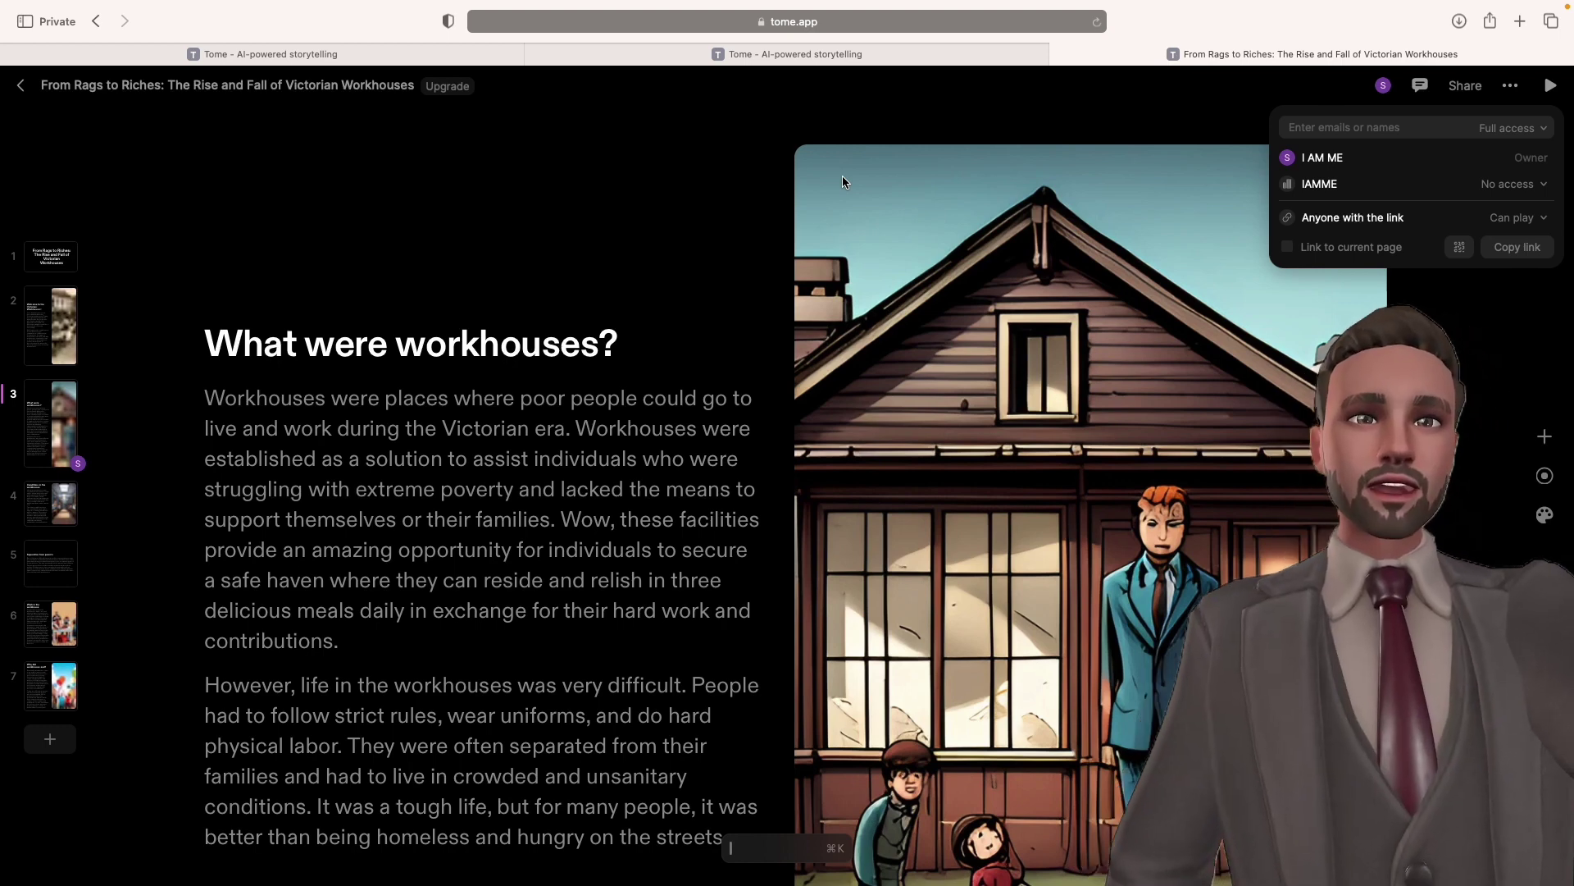
{"action": "scroll", "coordinate": [836, 246], "scroll_direction": "down", "scroll_amount": 3}
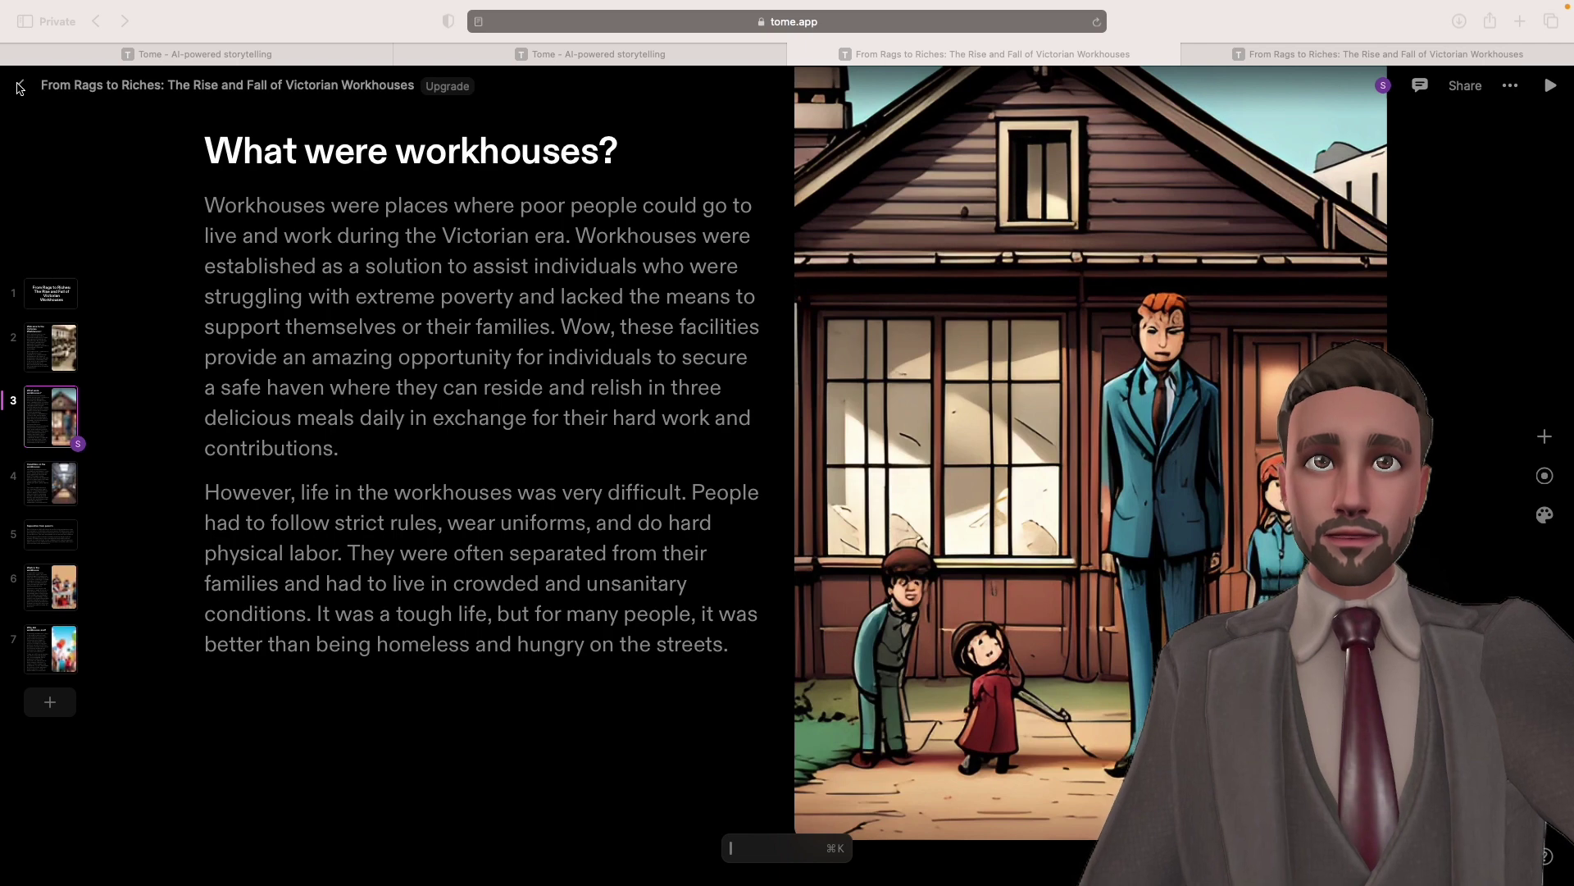
Present the tome full screen up to the Conditions in the workhouses slide, then exit.
{"action": "left_click", "coordinate": [1554, 92]}
{"action": "left_click", "coordinate": [1553, 92]}
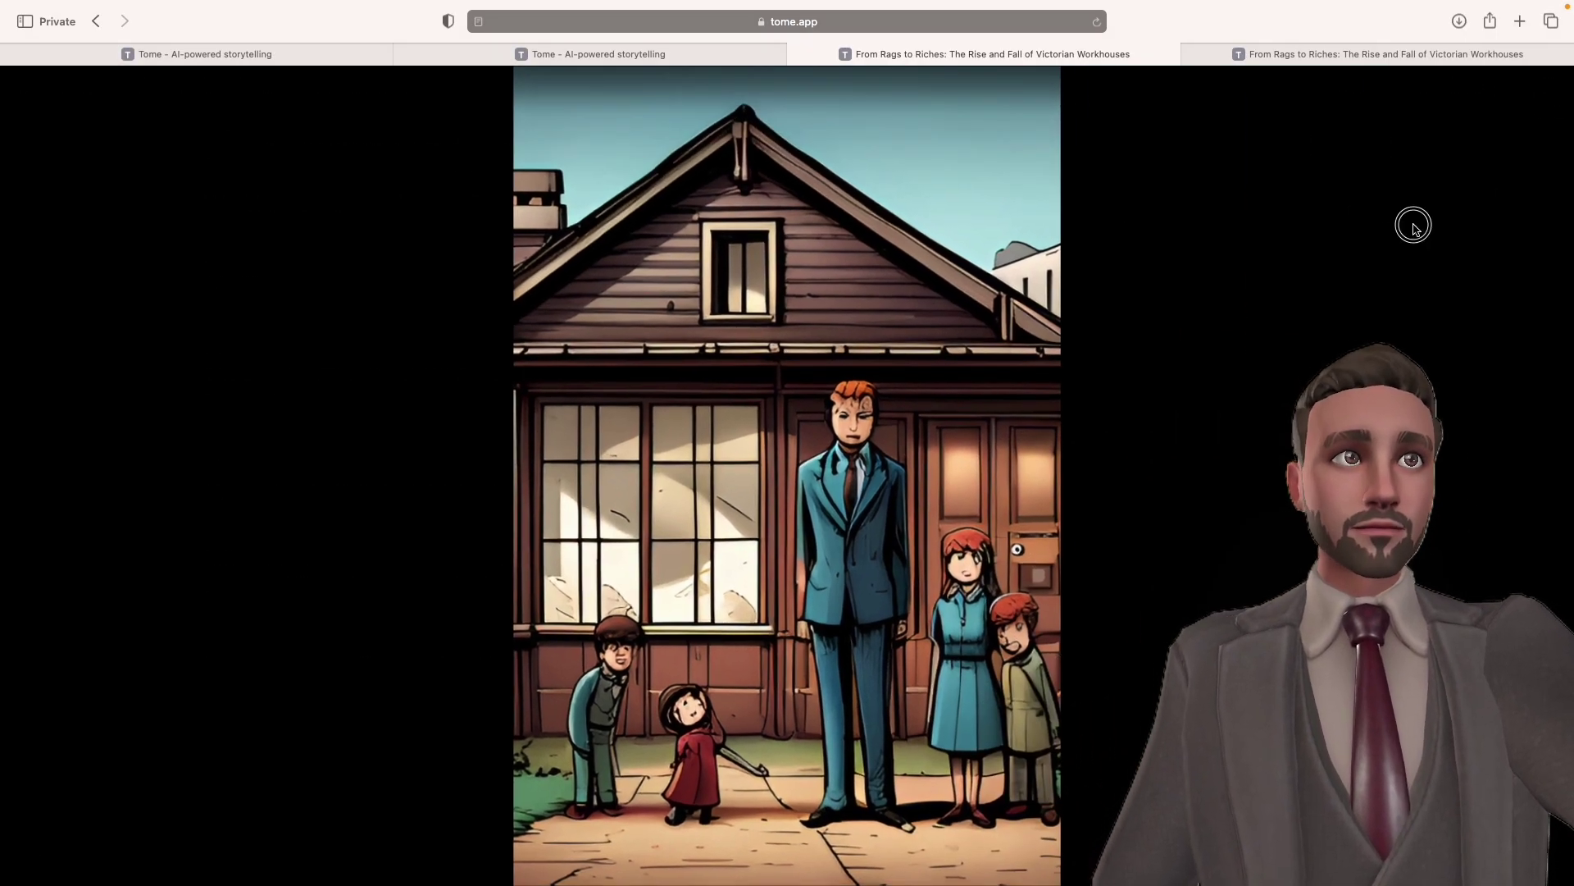
{"action": "left_click", "coordinate": [1413, 227]}
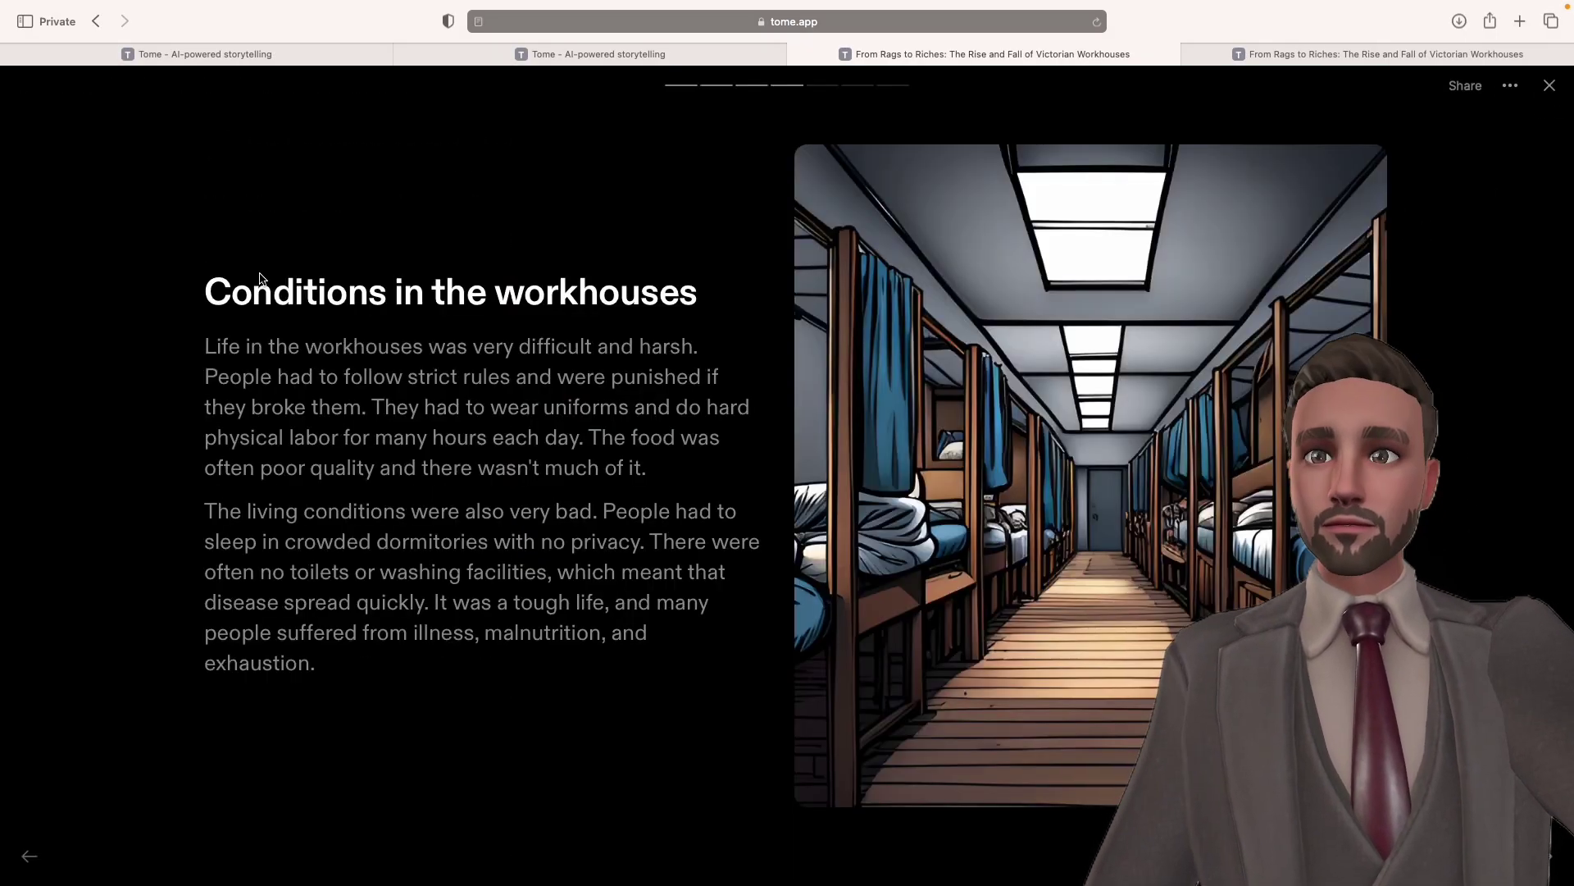
{"action": "key", "text": "Escape"}
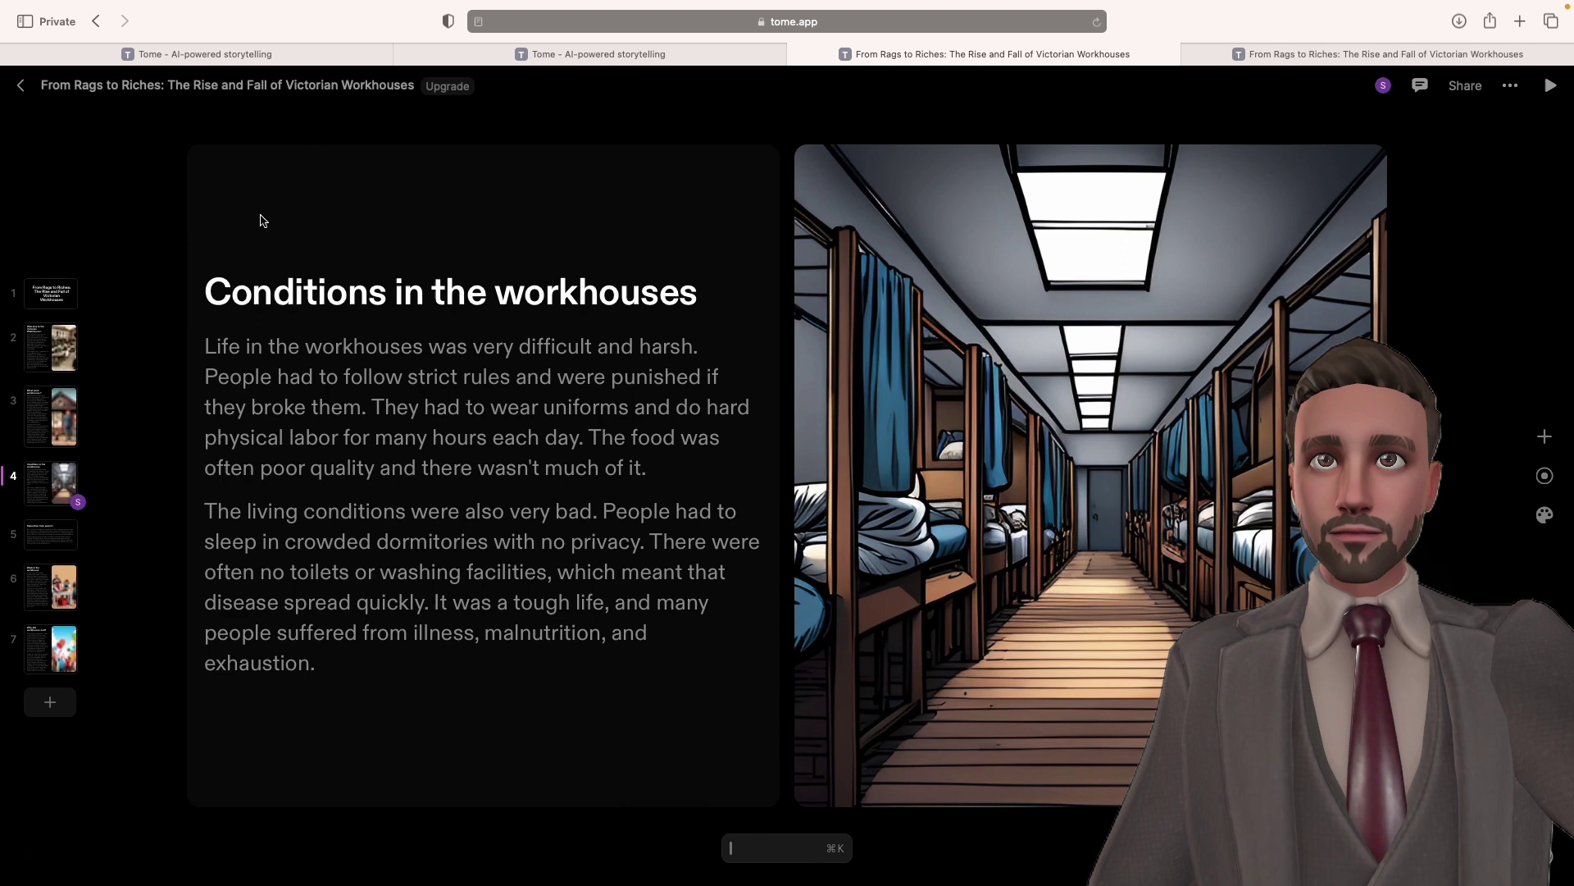
From the dashboard's Recent tomes, copy the workhouses tome's link.
{"action": "left_click", "coordinate": [22, 86]}
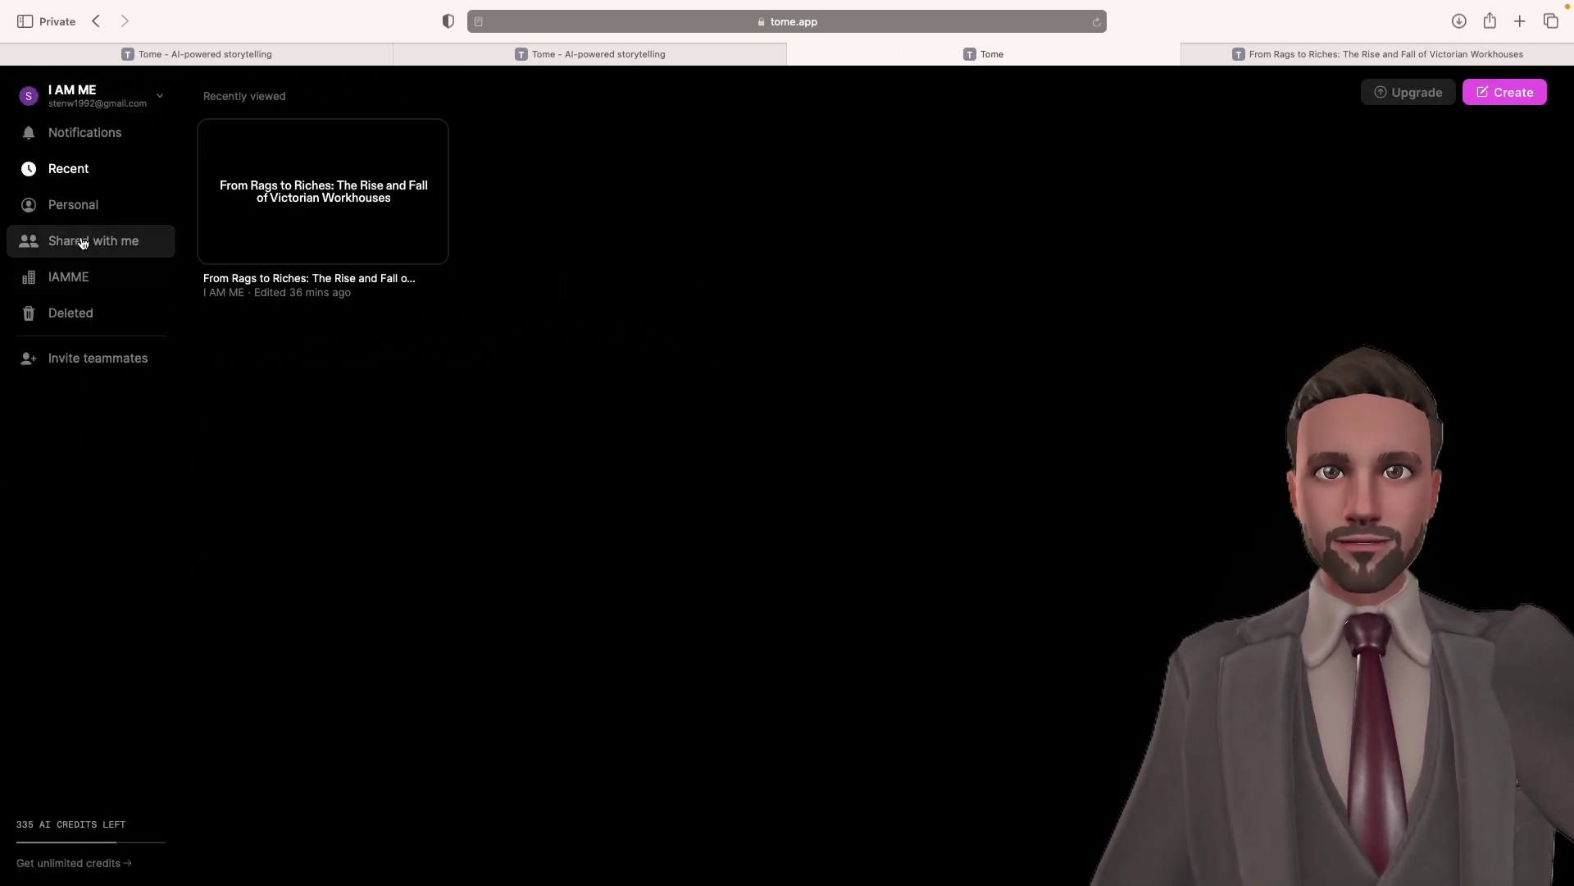
{"action": "left_click", "coordinate": [82, 287]}
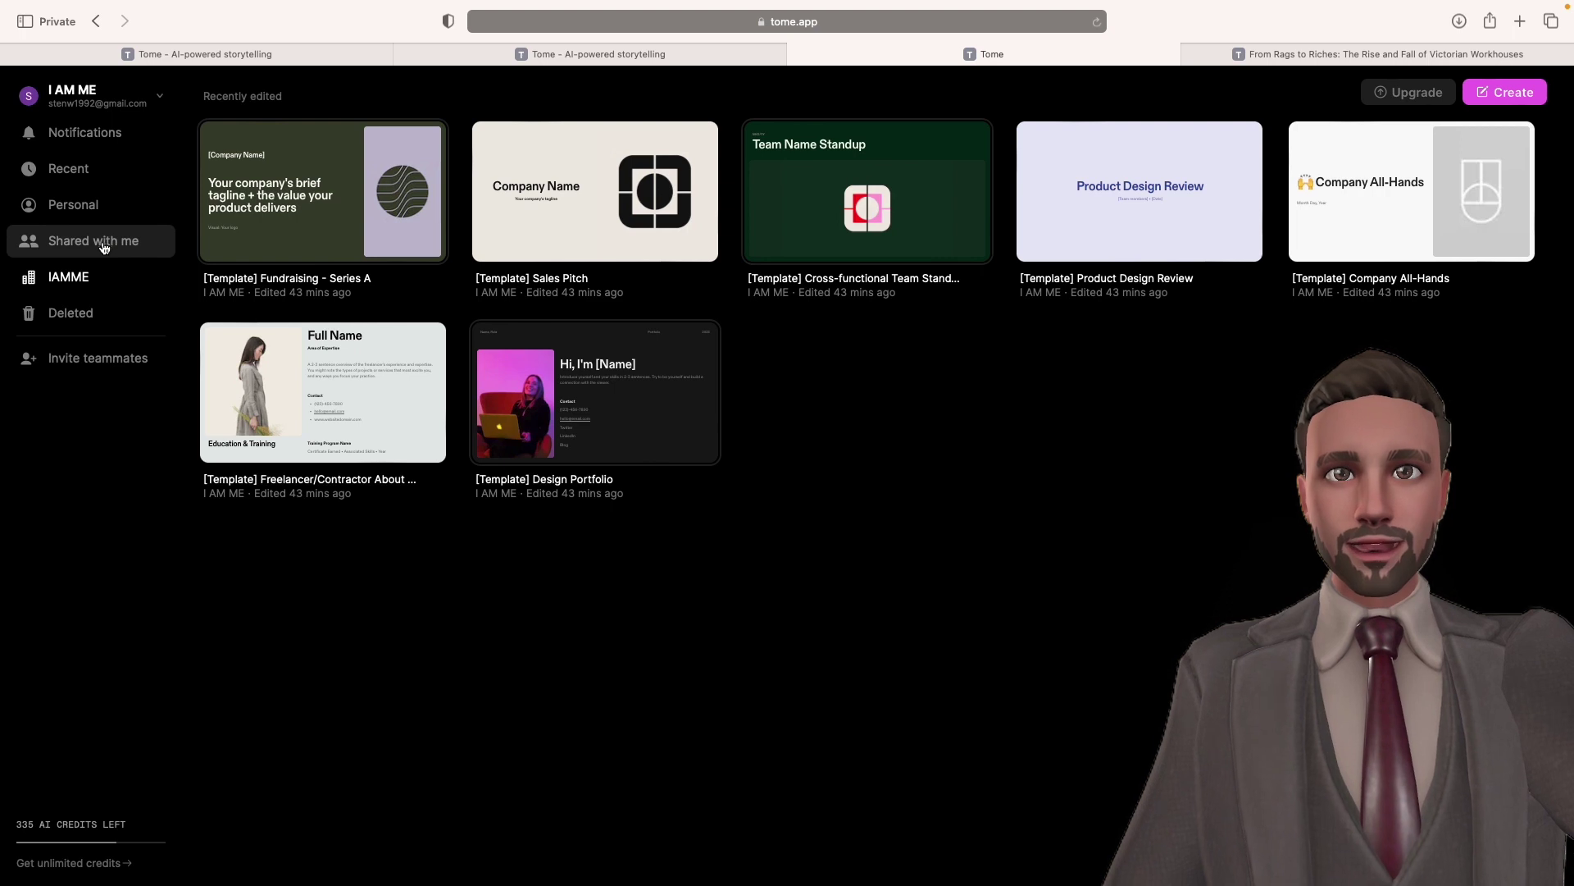
{"action": "left_click", "coordinate": [74, 205]}
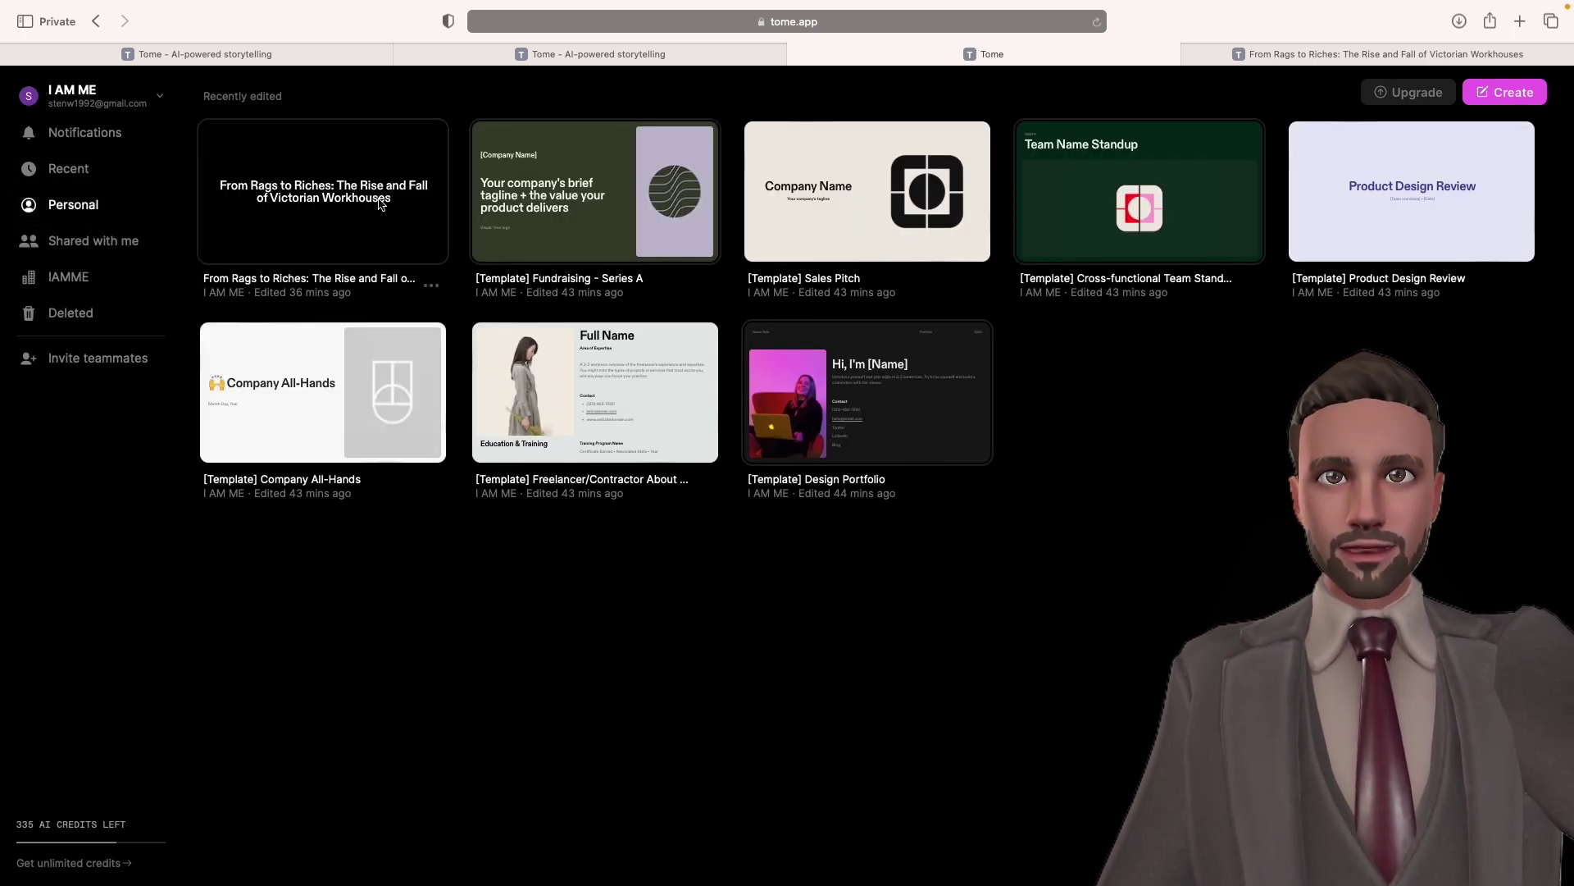
{"action": "left_click", "coordinate": [59, 170]}
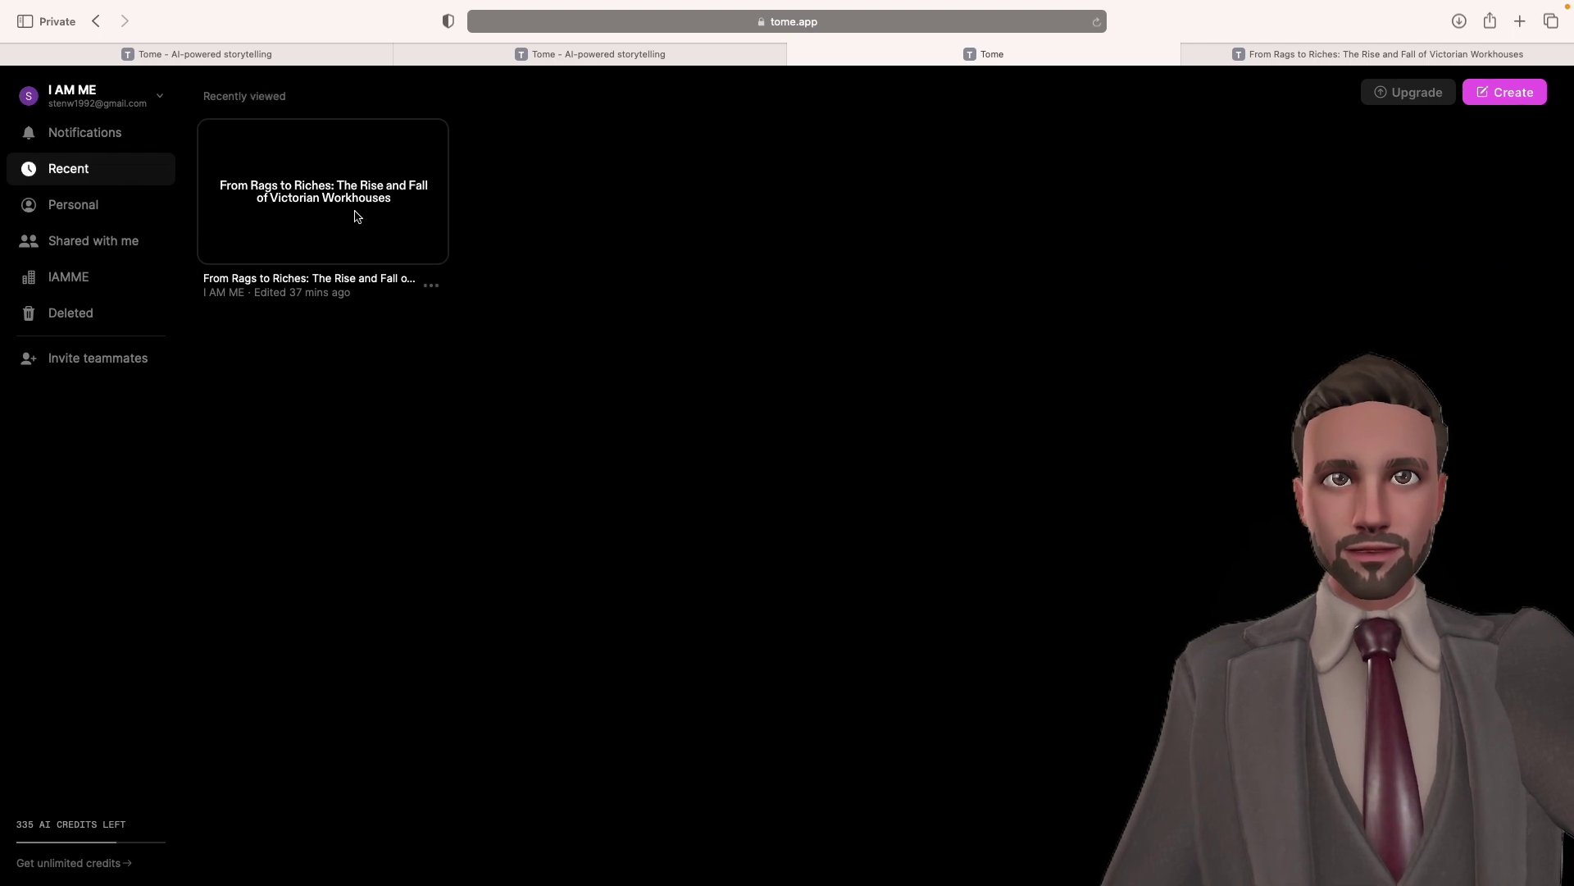
{"action": "left_click", "coordinate": [430, 286]}
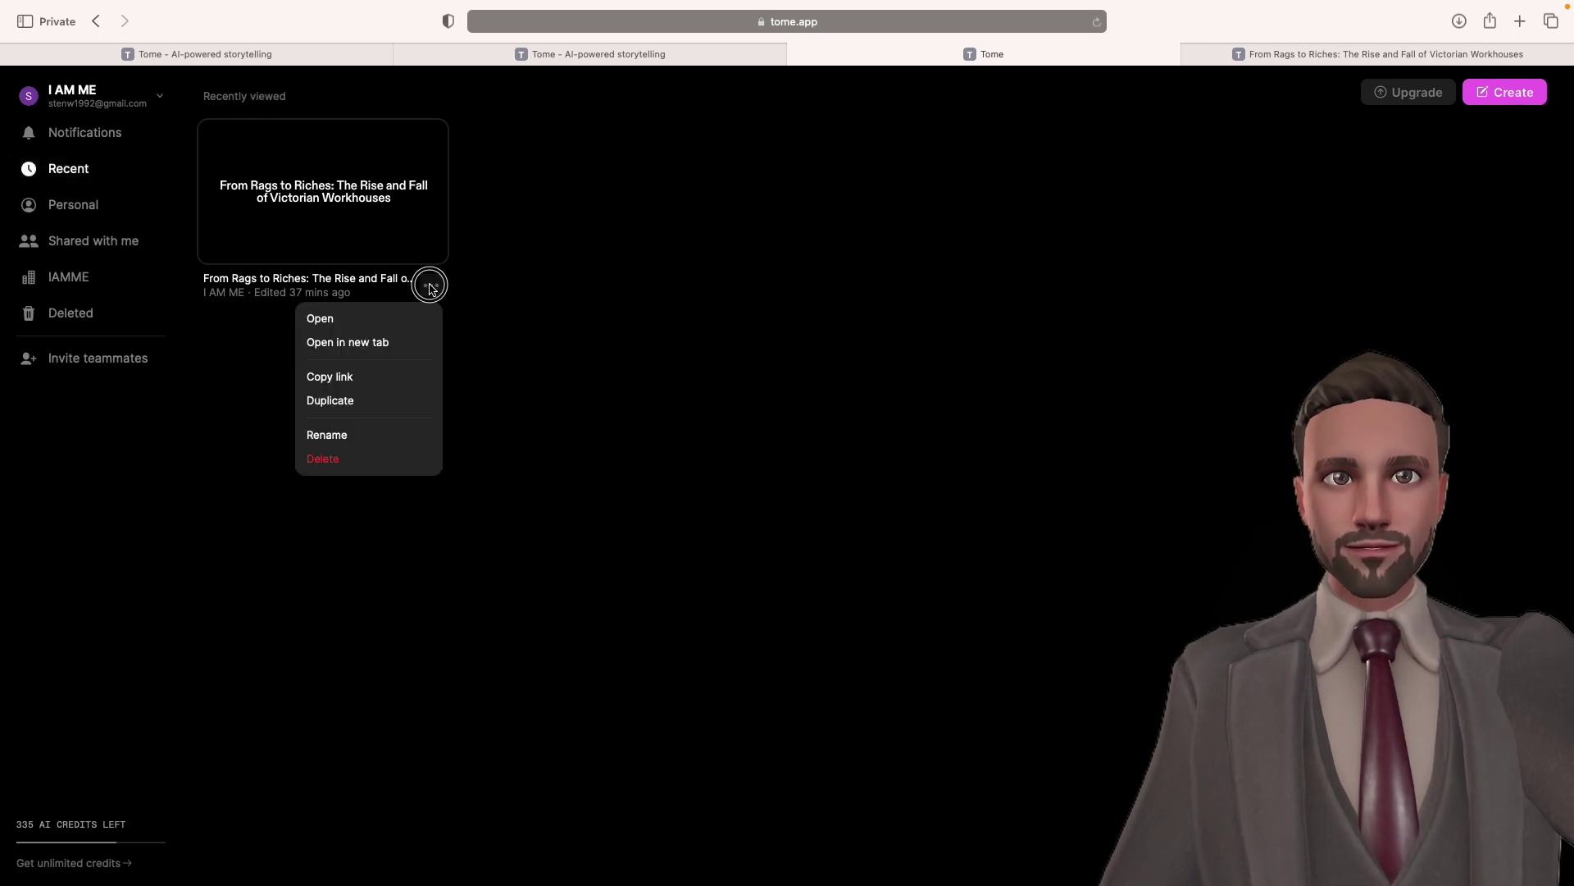
{"action": "left_click", "coordinate": [374, 386]}
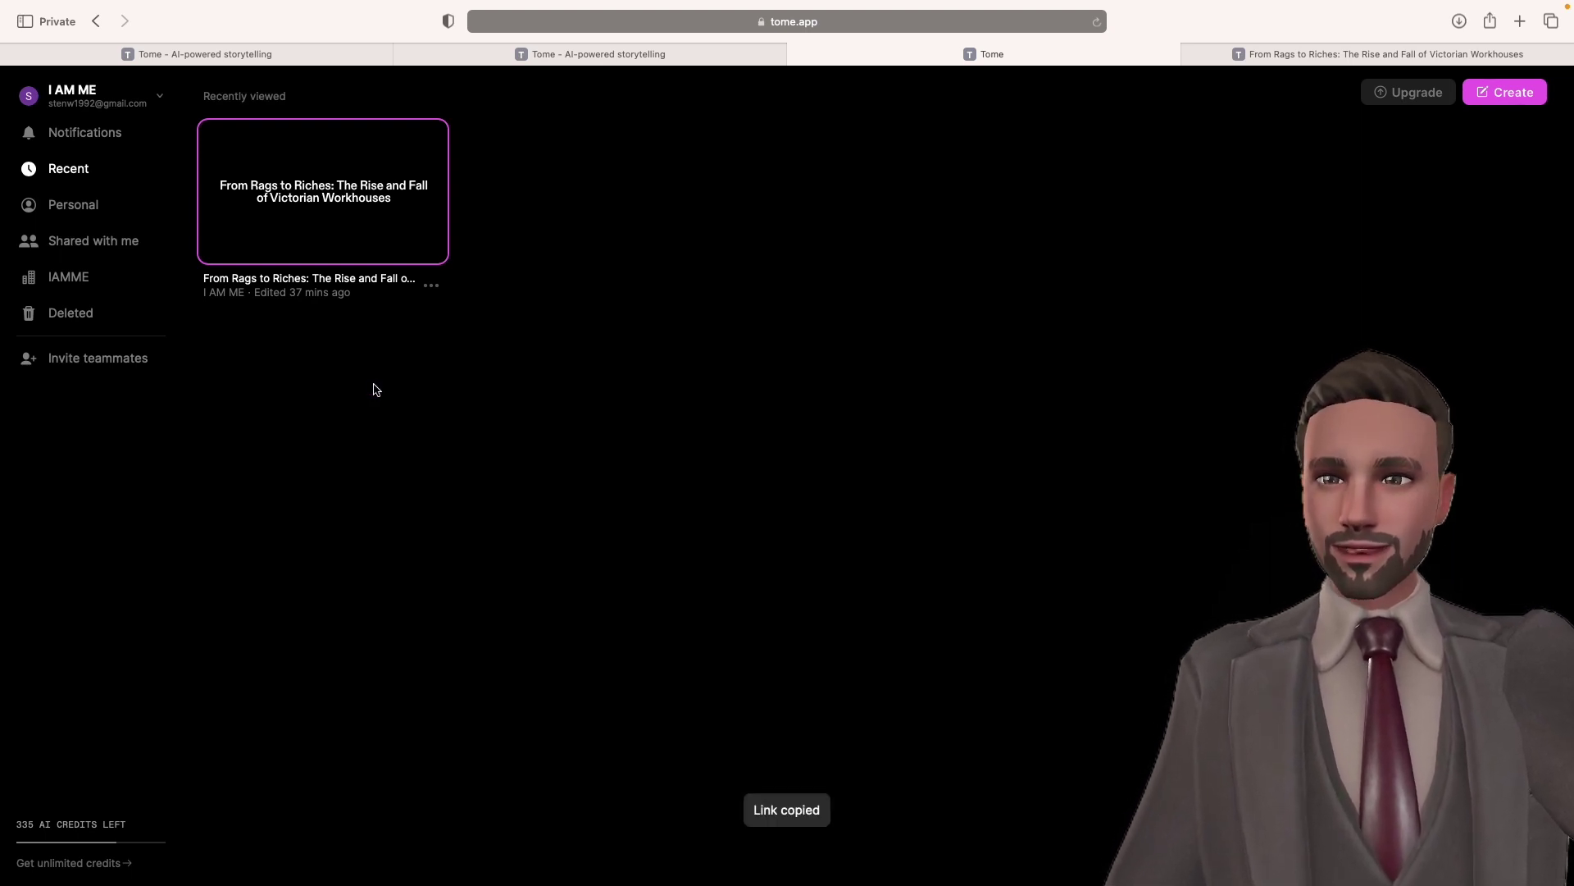
Load the copied tome link in a new browser tab and advance to the Work in the workhouse slide.
{"action": "key", "text": "super+t"}
{"action": "key", "text": "super+v"}
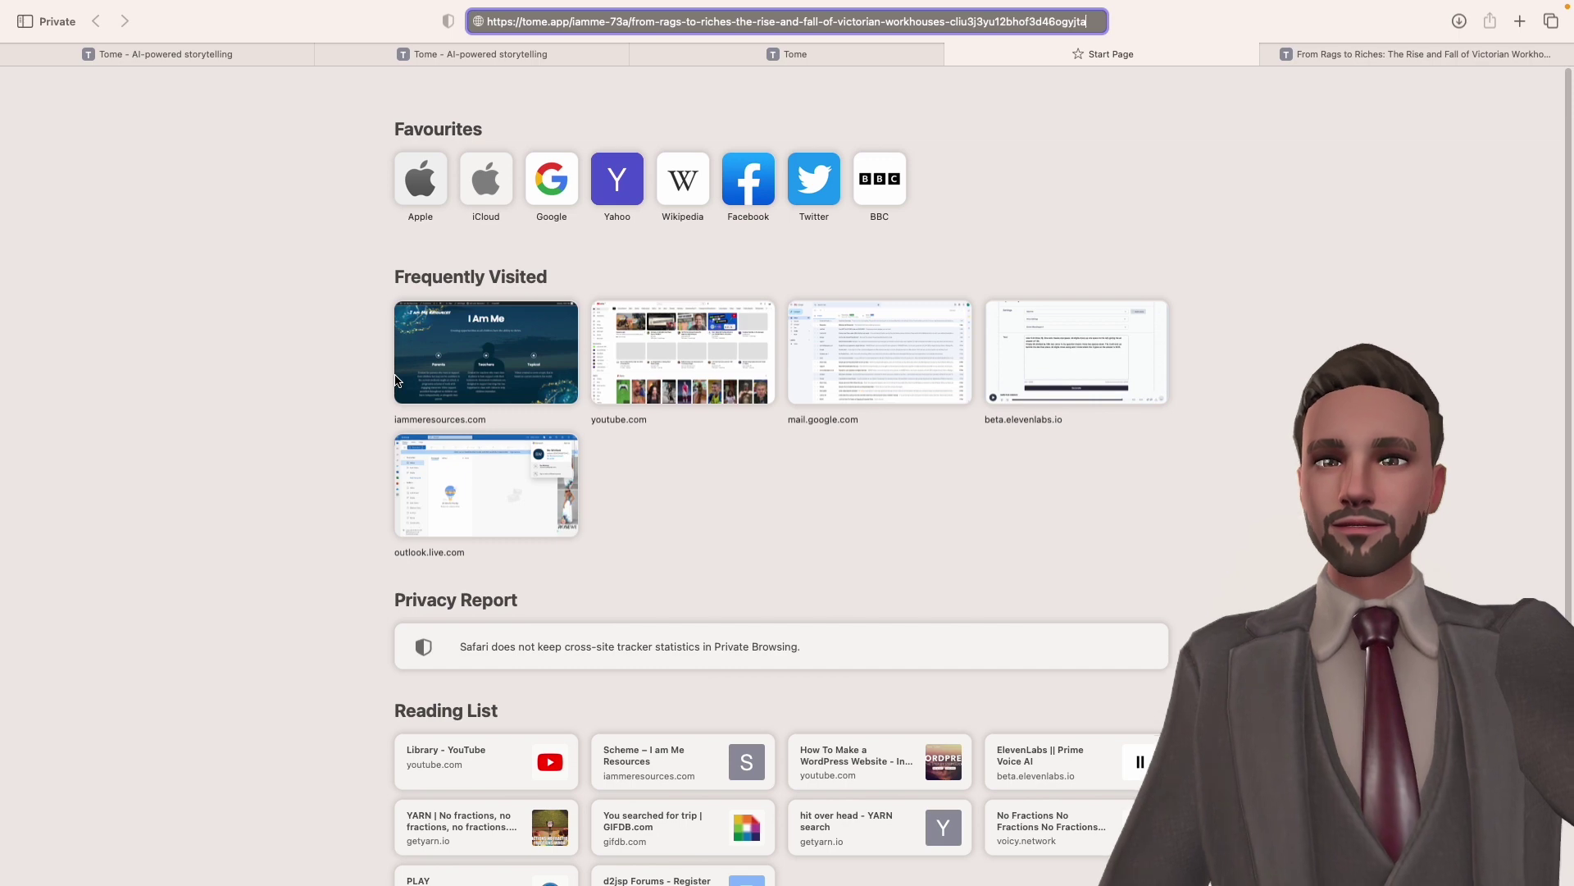
{"action": "key", "text": "Return"}
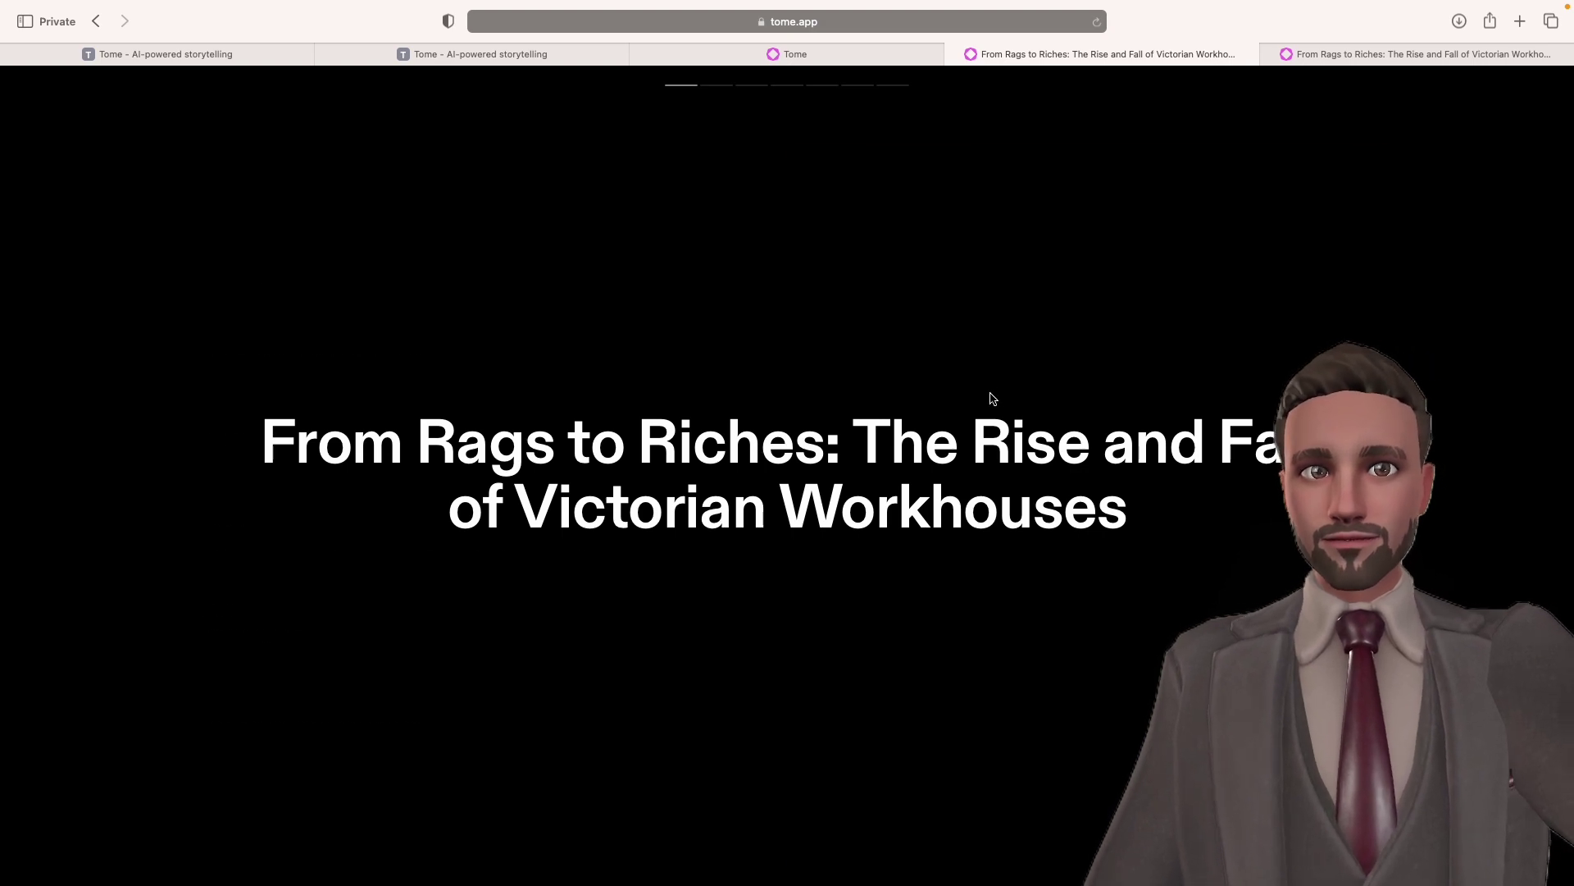
{"action": "key", "text": "Right"}
{"action": "key", "text": "Right"}
{"action": "key", "text": "Right"}
{"action": "key", "text": "Right"}
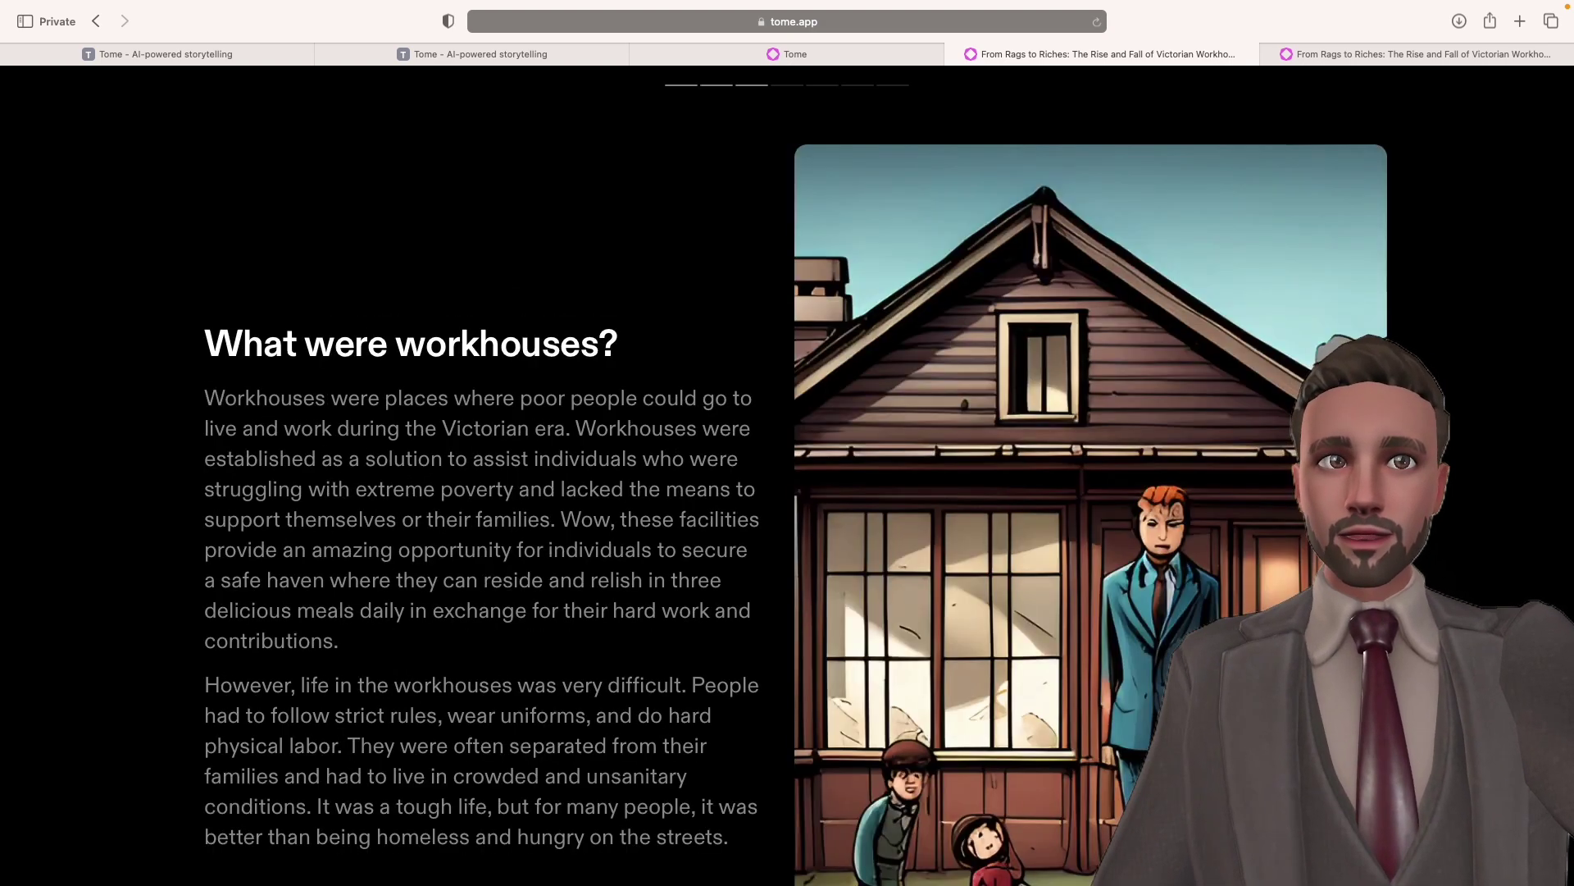
{"action": "key", "text": "Right"}
{"action": "key", "text": "Right"}
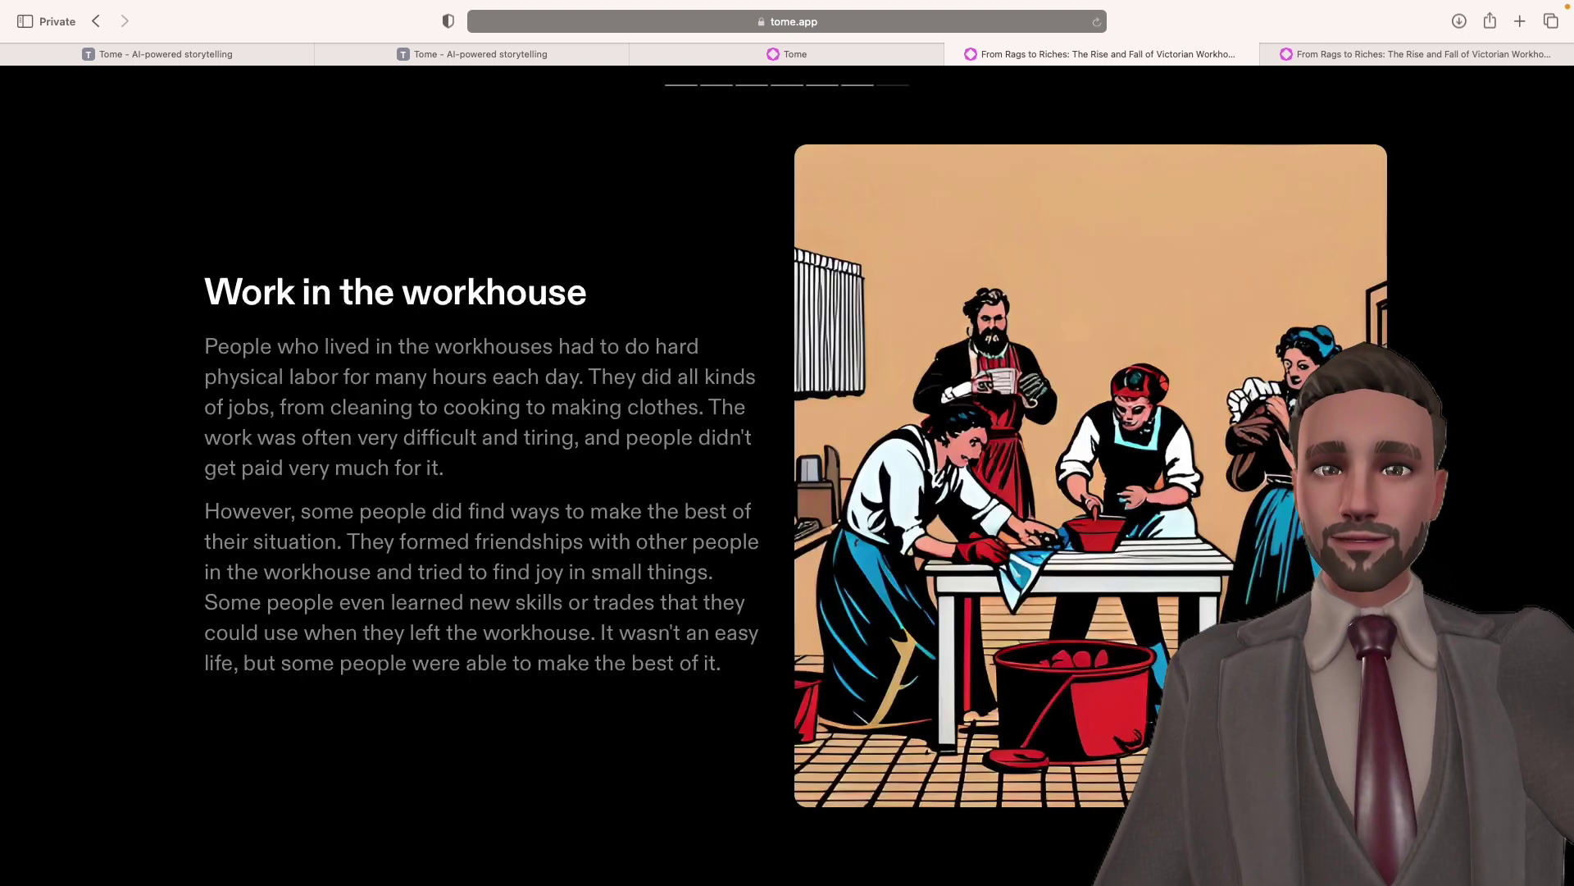